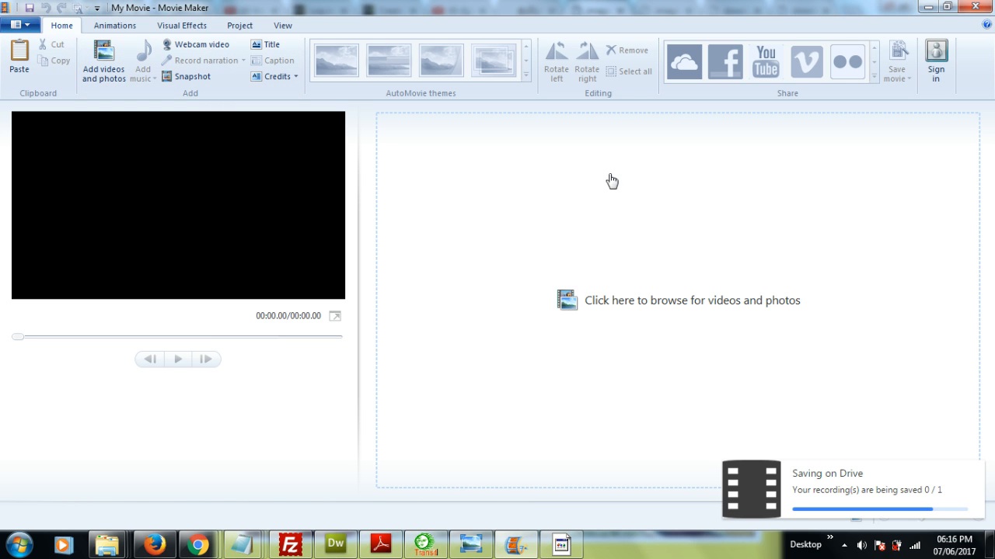
{"action": "left_click", "coordinate": [18, 545]}
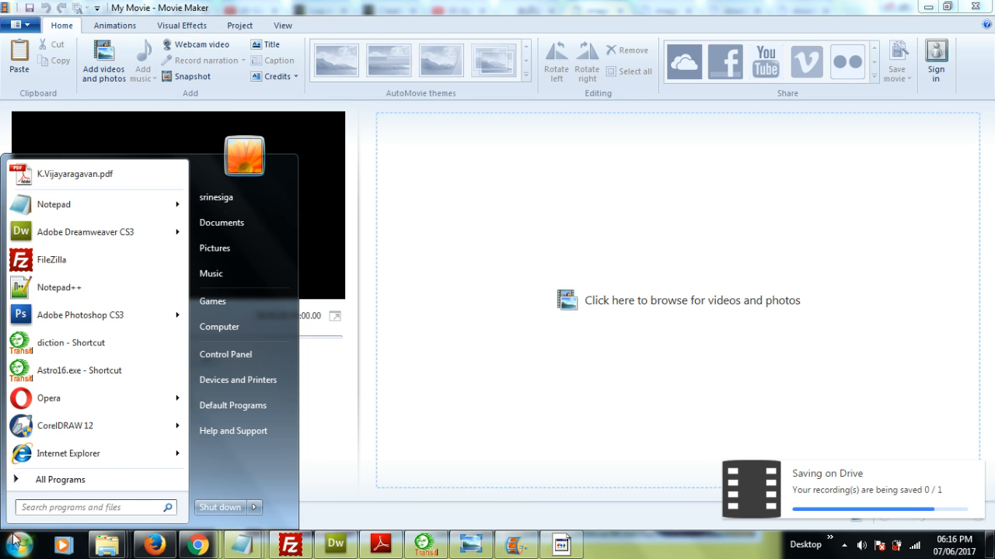
{"action": "left_click", "coordinate": [31, 484]}
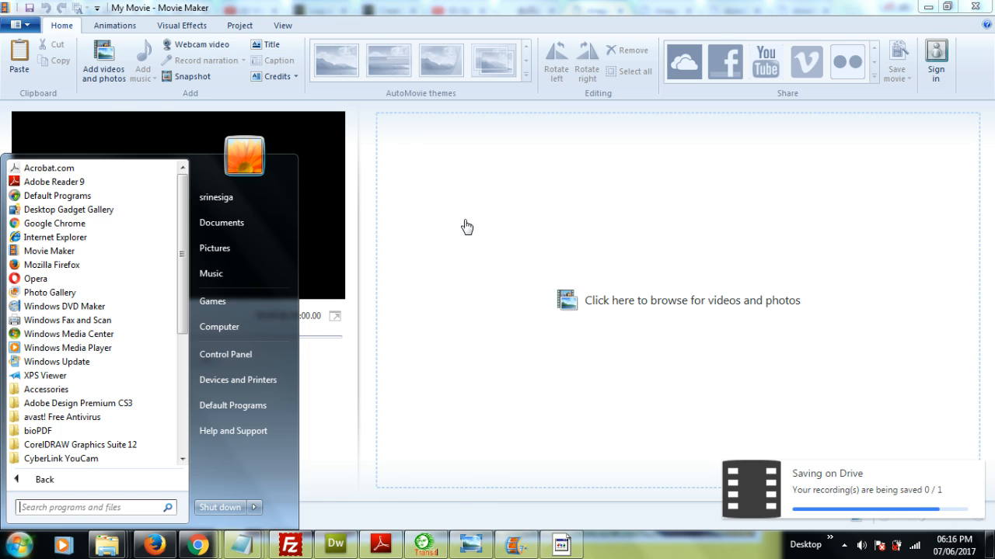
{"action": "left_click", "coordinate": [408, 136]}
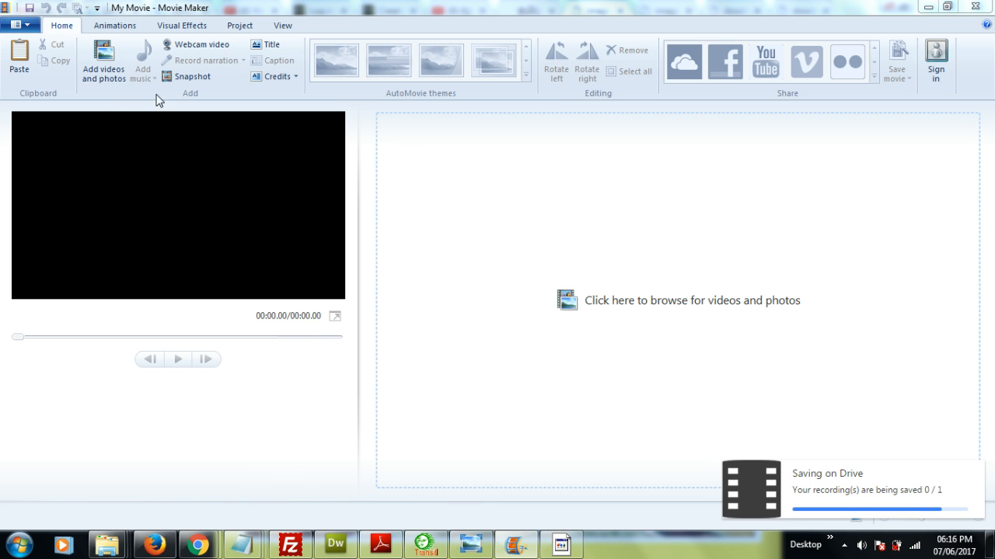
{"action": "left_click", "coordinate": [108, 59]}
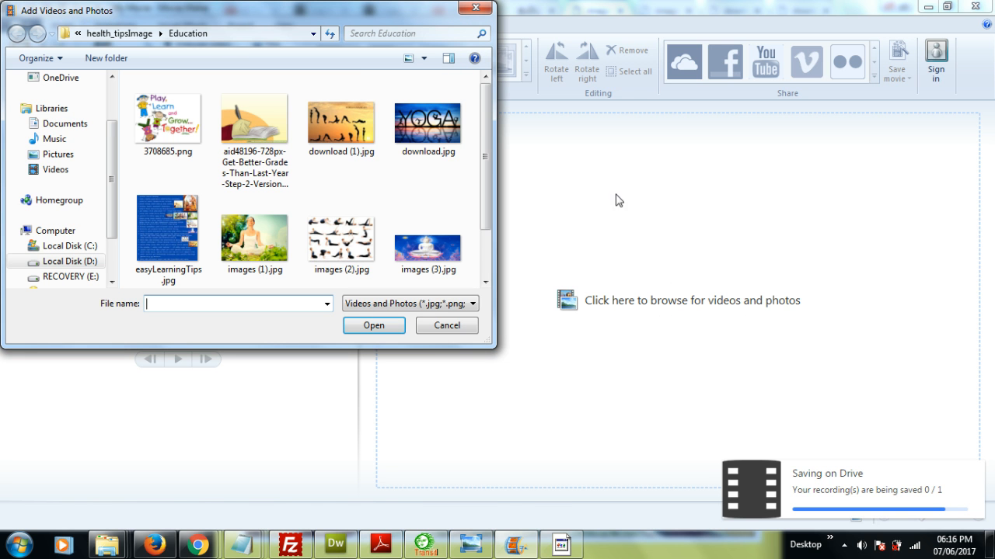
{"action": "scroll", "coordinate": [480, 151], "scroll_direction": "down", "scroll_amount": 3}
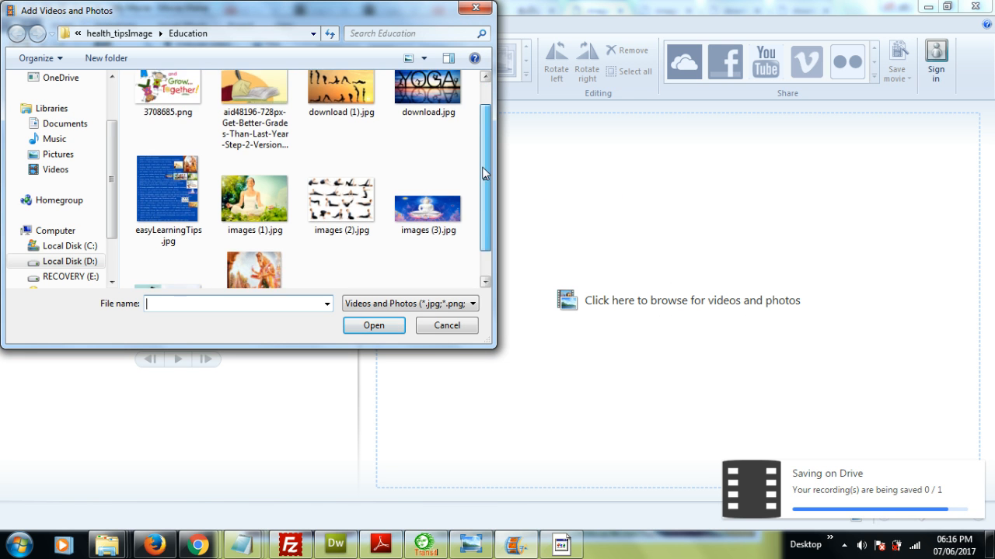
{"action": "scroll", "coordinate": [480, 151], "scroll_direction": "up", "scroll_amount": 3}
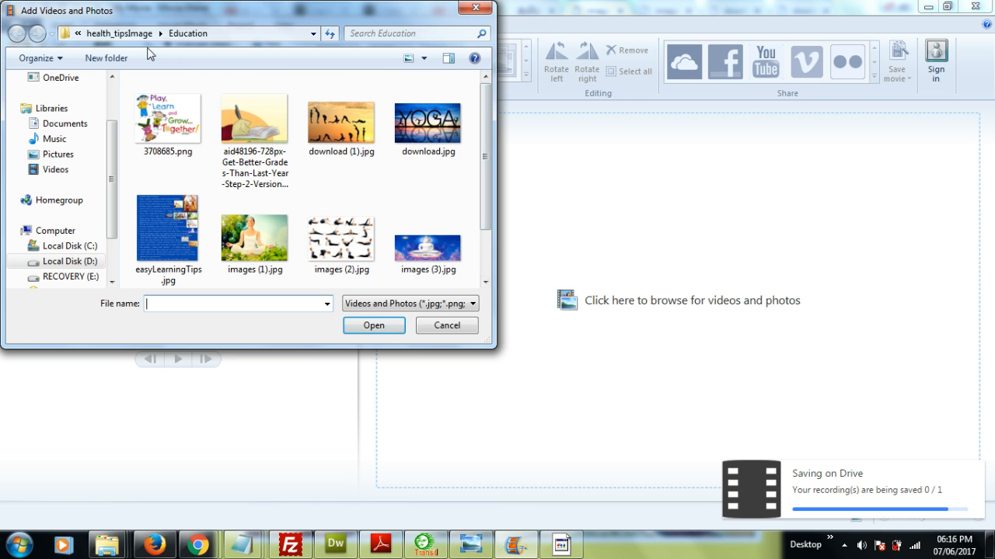
{"action": "left_click", "coordinate": [474, 9]}
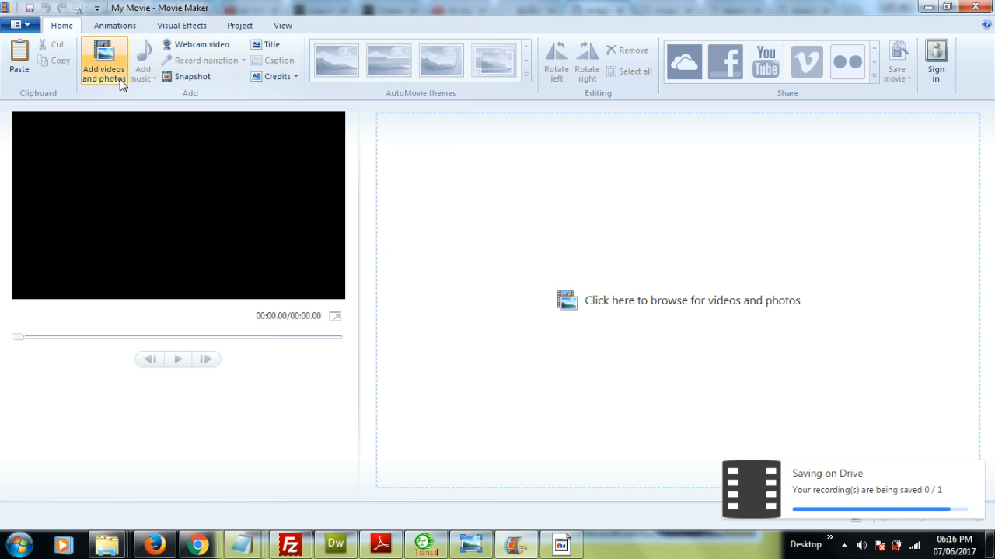
Start adding videos and photos and browse up from the Education folder to the root of Local Disk (D:)
{"action": "left_click", "coordinate": [426, 224]}
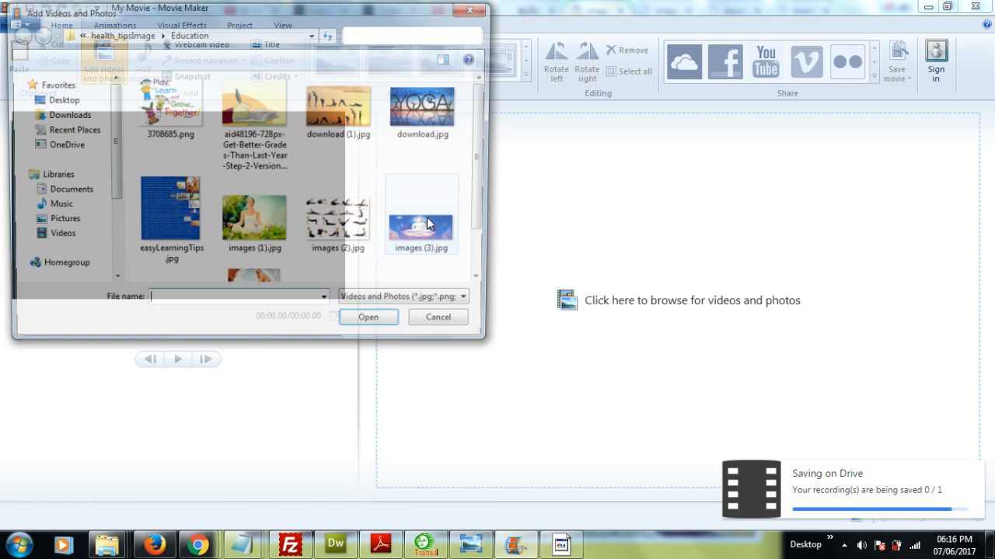
{"action": "left_click", "coordinate": [118, 34]}
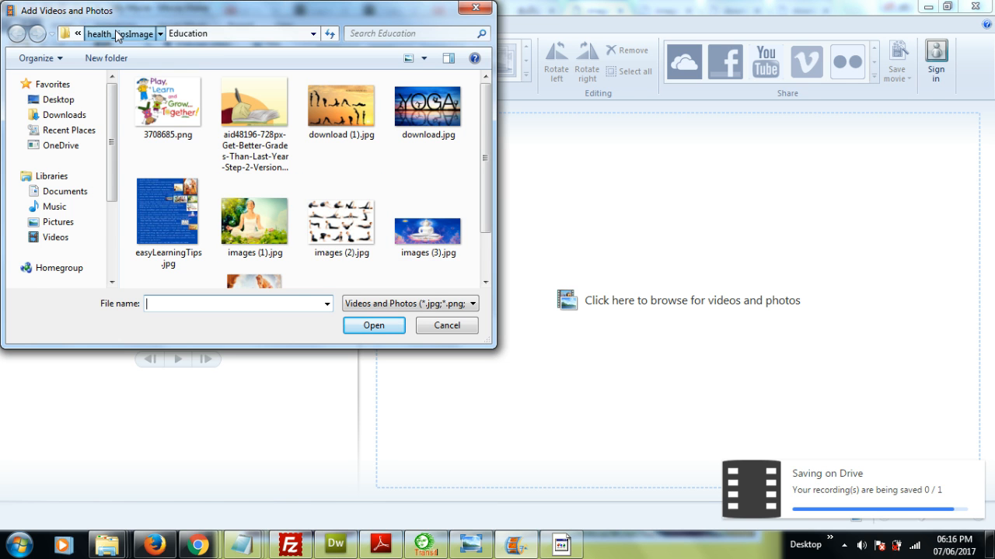
{"action": "left_click", "coordinate": [134, 39]}
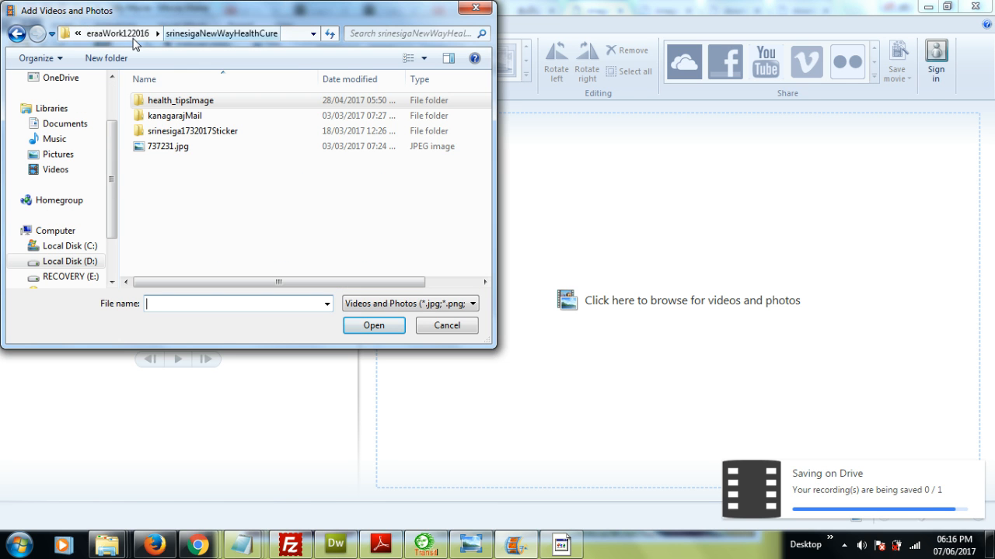
{"action": "left_click", "coordinate": [130, 38]}
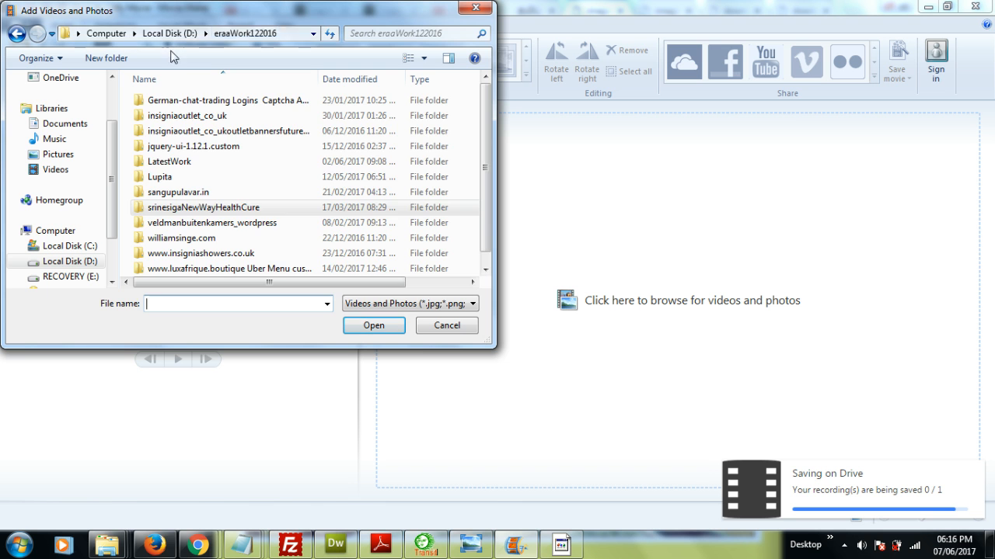
{"action": "left_click", "coordinate": [124, 39]}
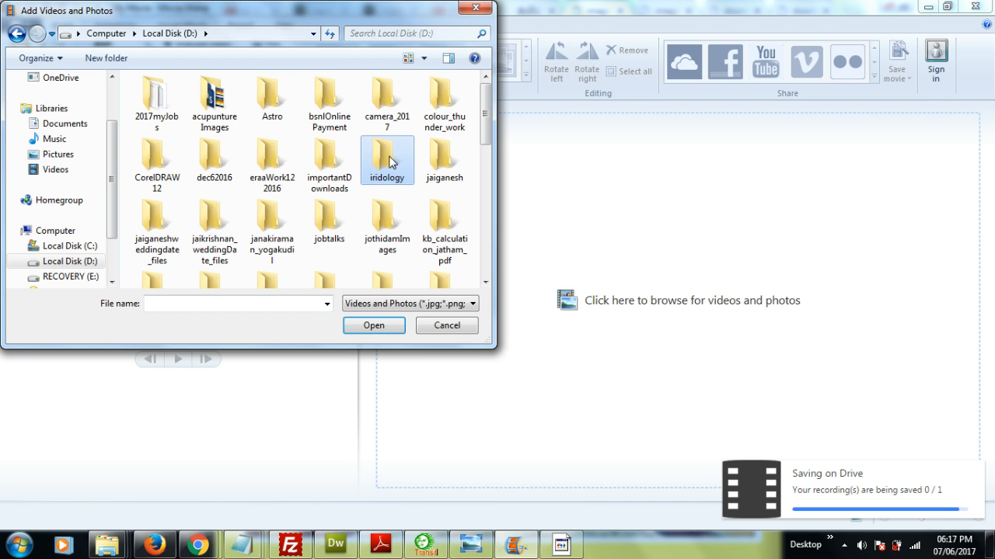
Find the speech folder inside the personal folder on Local Disk (D:) and add its MP4 speech recording to the project
{"action": "double_click", "coordinate": [442, 169]}
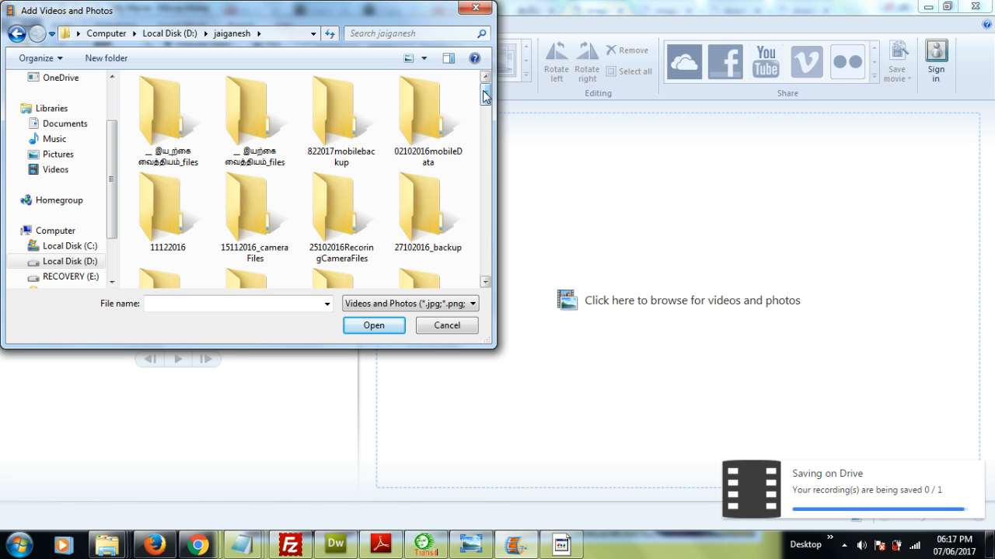
{"action": "left_click_drag", "start_coordinate": [491, 99], "coordinate": [494, 127]}
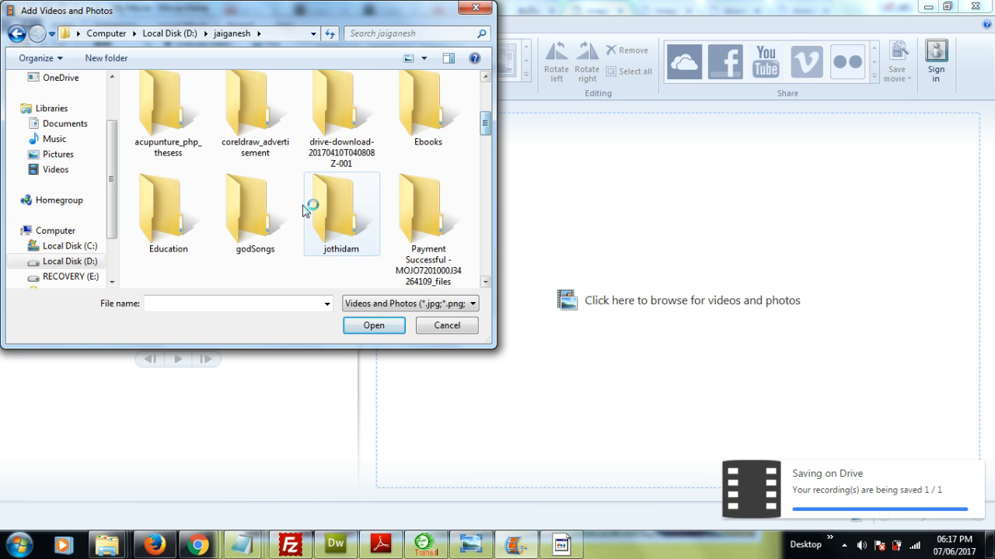
{"action": "scroll", "coordinate": [303, 211], "scroll_direction": "down", "scroll_amount": 3}
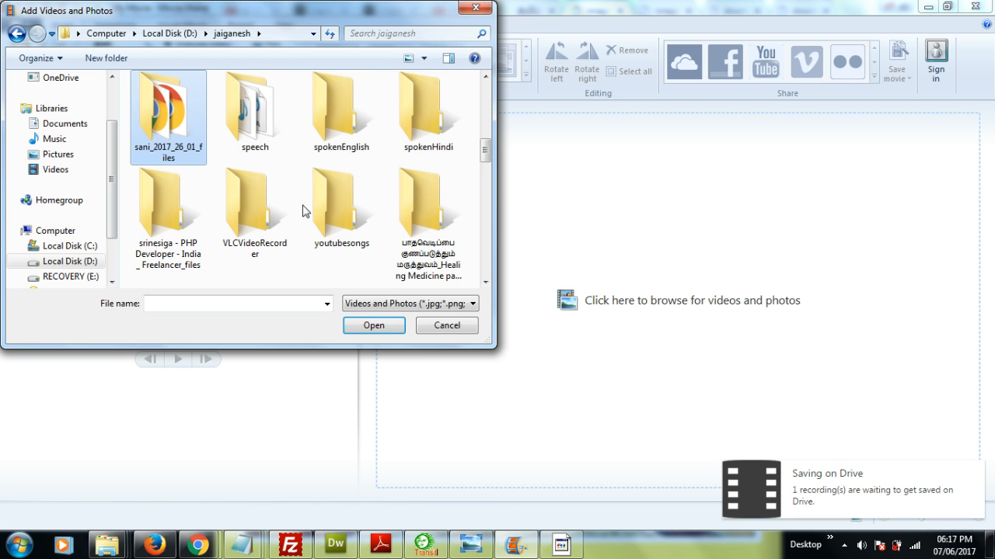
{"action": "double_click", "coordinate": [261, 137]}
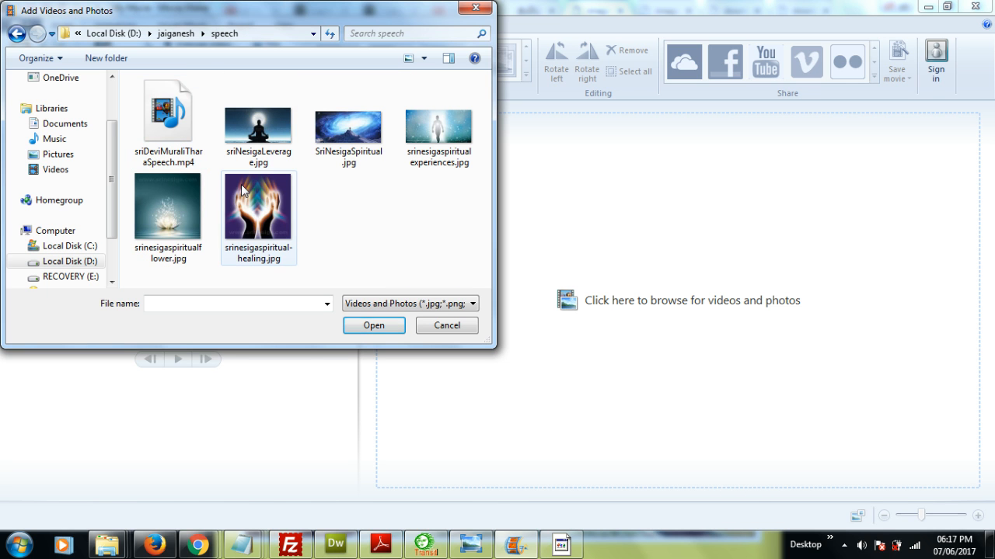
{"action": "left_click", "coordinate": [186, 138]}
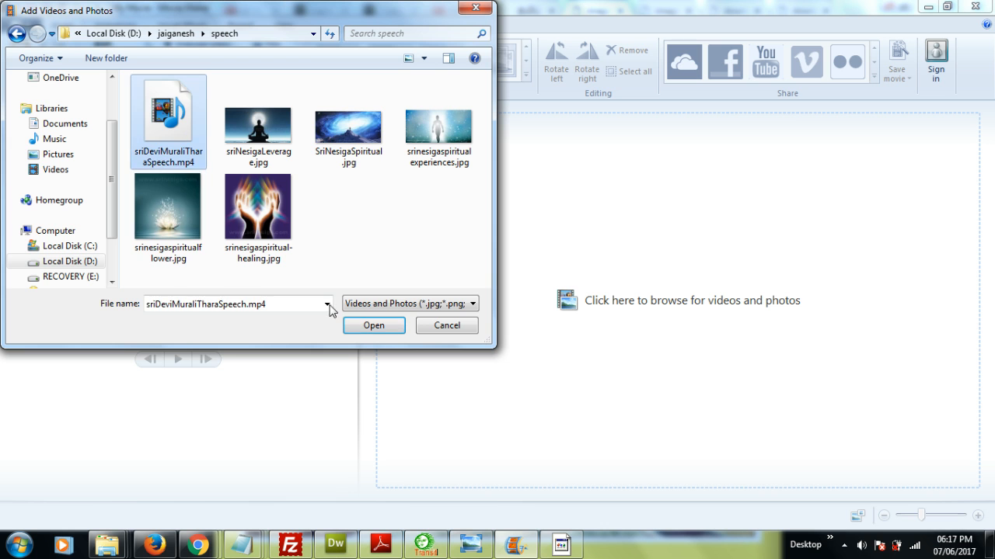
{"action": "left_click", "coordinate": [380, 326]}
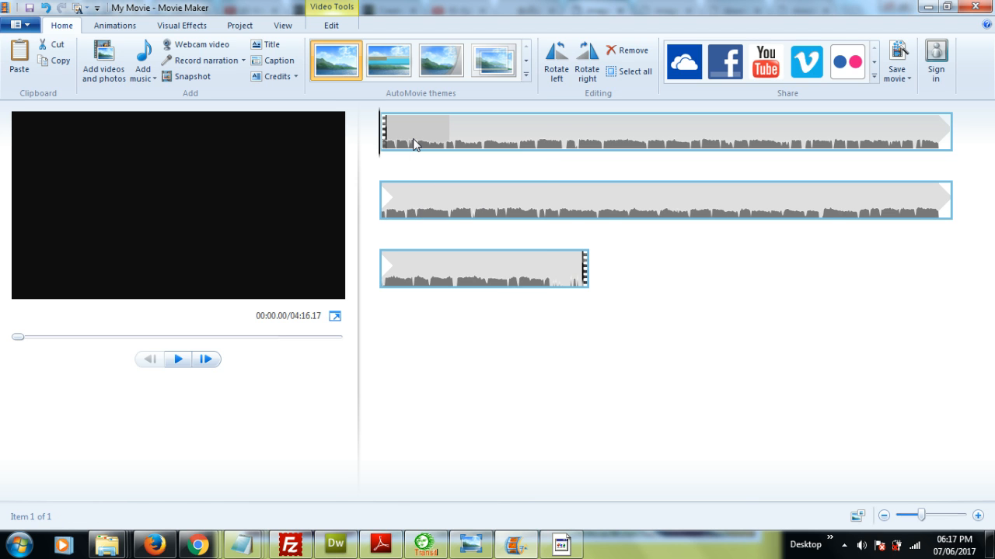
Add the image sriNesigaLeverage.jpg to the project and move it to the start of the timeline, before the speech clip
{"action": "right_click", "coordinate": [414, 145]}
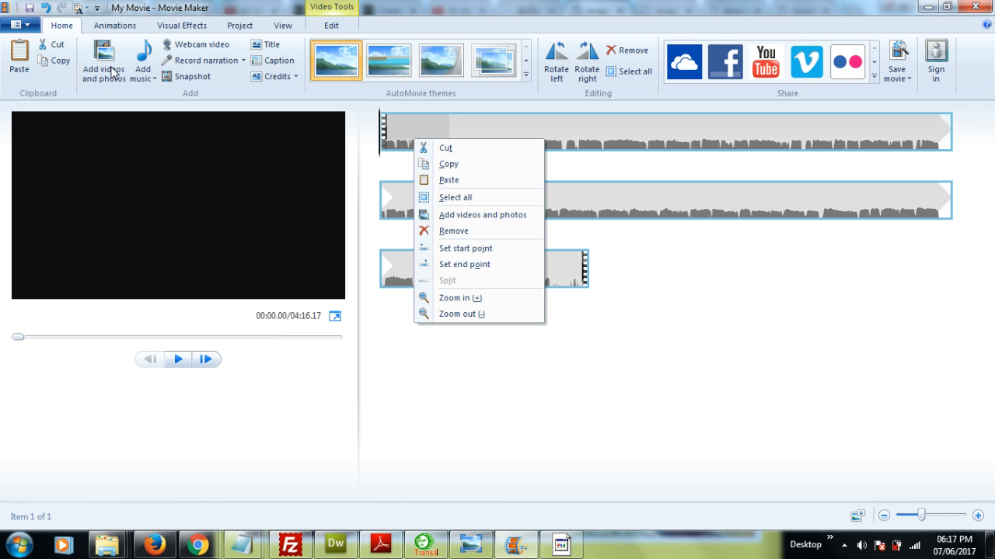
{"action": "left_click", "coordinate": [479, 217]}
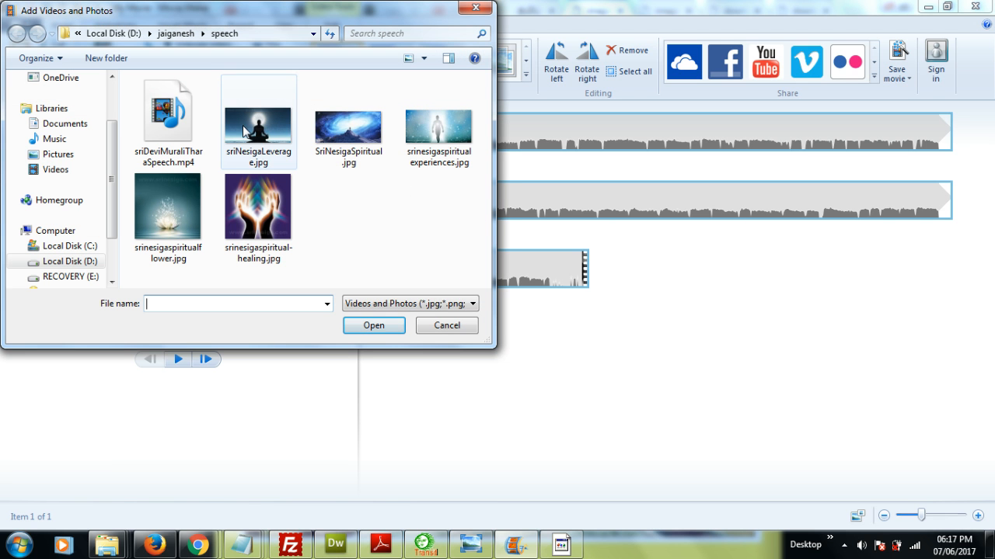
{"action": "left_click", "coordinate": [258, 124]}
{"action": "left_click", "coordinate": [374, 326]}
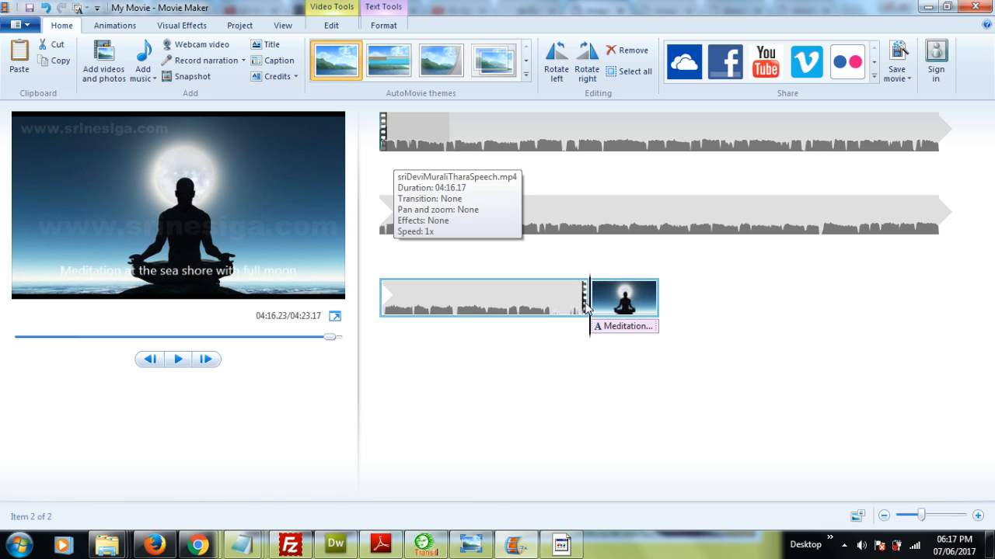
{"action": "left_click_drag", "start_coordinate": [622, 303], "coordinate": [395, 153]}
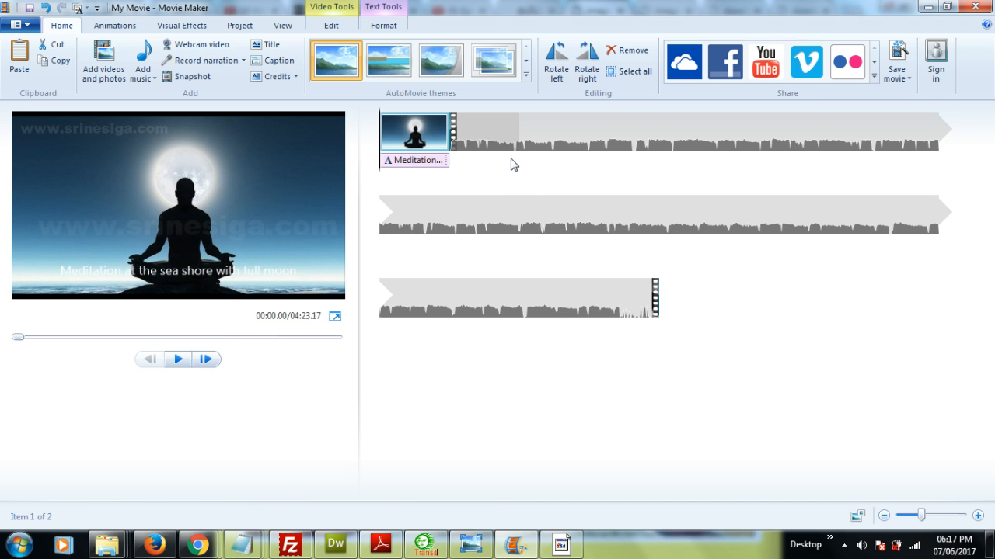
Split the speech clip at about 00:47.50 on the timeline
{"action": "left_click", "coordinate": [660, 148]}
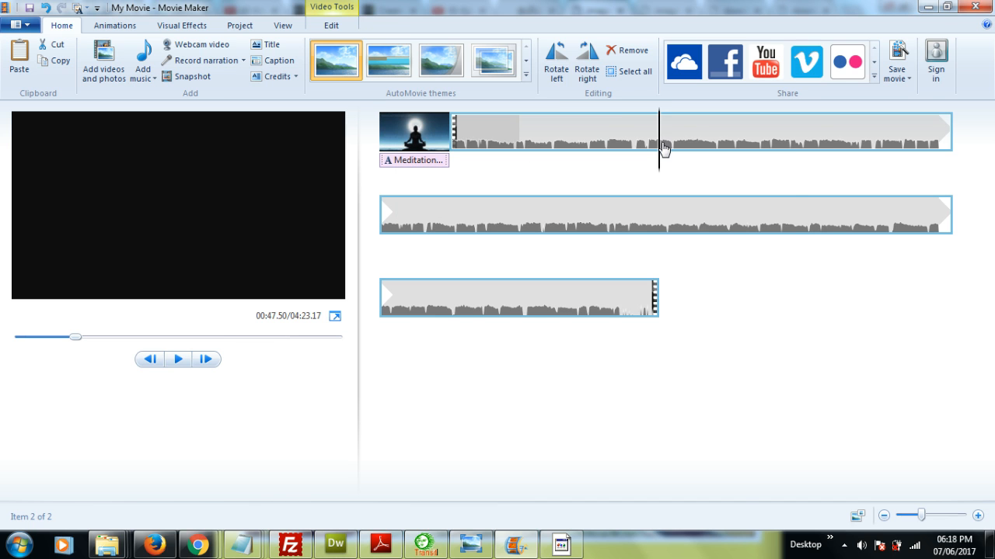
{"action": "right_click", "coordinate": [662, 147]}
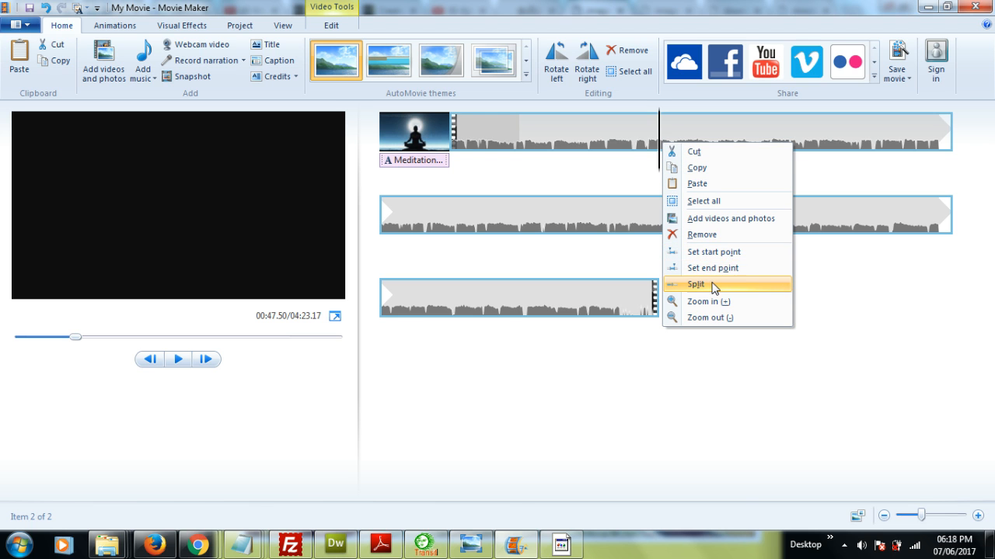
{"action": "left_click", "coordinate": [715, 285]}
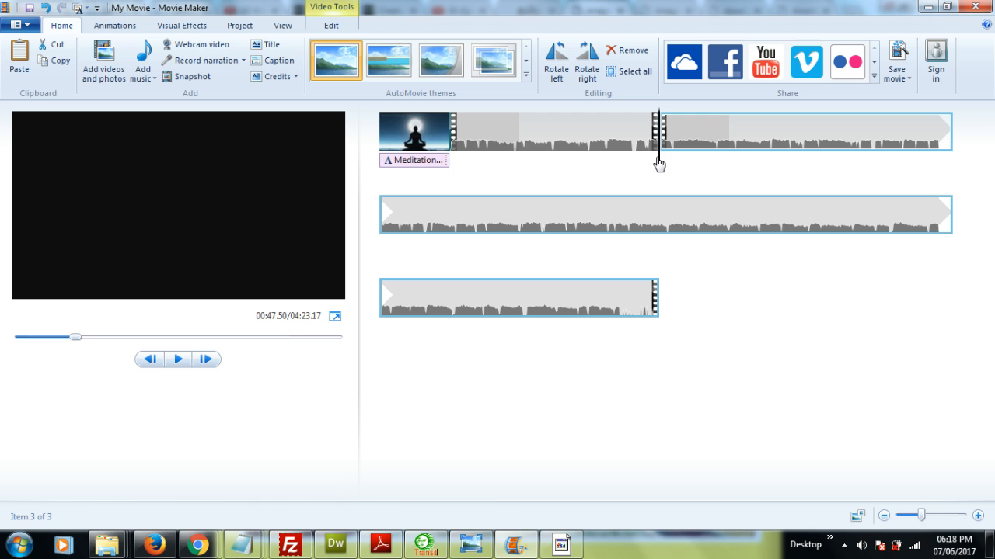
Insert the image srinesigaspiritual-healing.jpg between the two parts of the split speech clip
{"action": "right_click", "coordinate": [659, 163]}
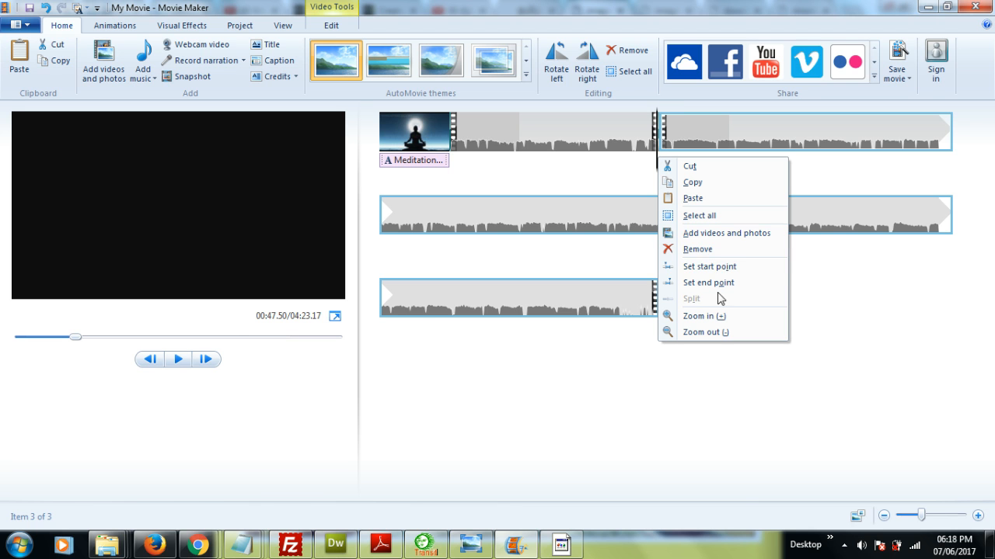
{"action": "left_click", "coordinate": [724, 233]}
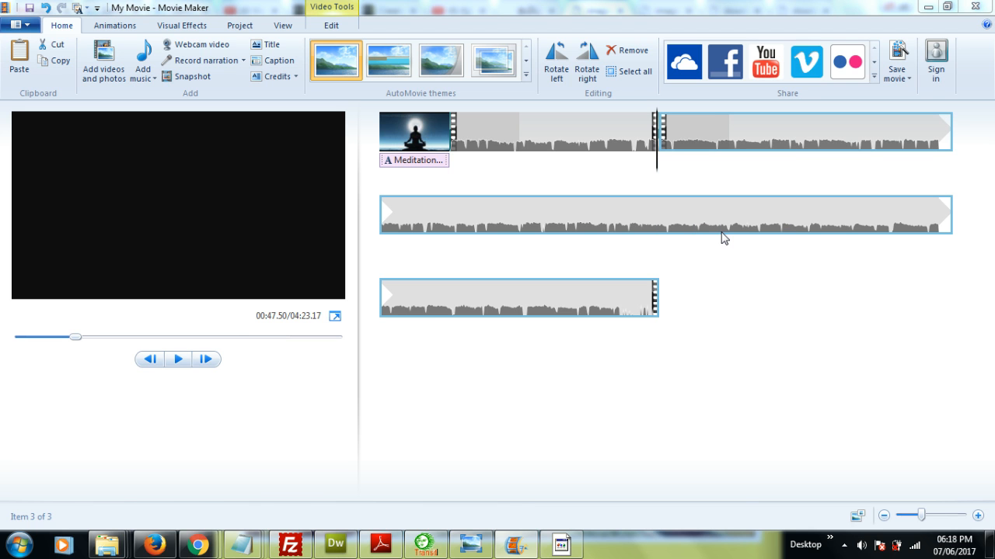
{"action": "left_click", "coordinate": [257, 218]}
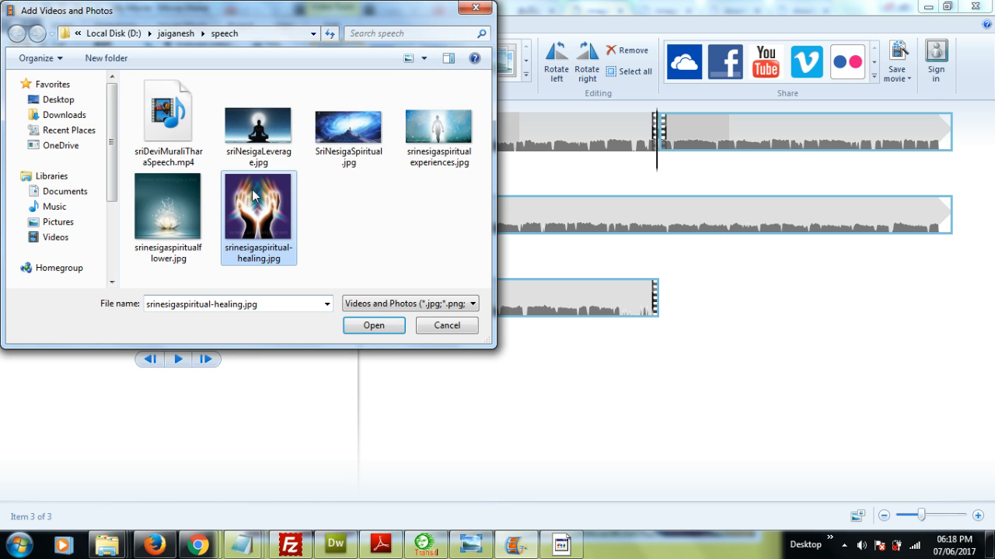
{"action": "left_click", "coordinate": [374, 325]}
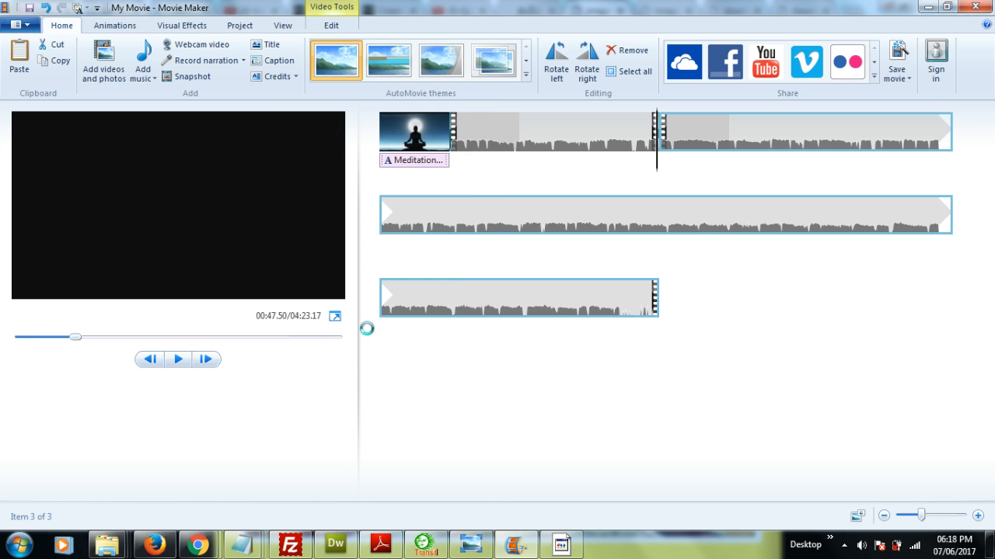
{"action": "mouse_move", "coordinate": [699, 301]}
{"action": "left_mouse_down"}
{"action": "mouse_move", "coordinate": [688, 185]}
{"action": "mouse_move", "coordinate": [667, 136]}
{"action": "left_mouse_up"}
{"action": "left_click", "coordinate": [717, 308]}
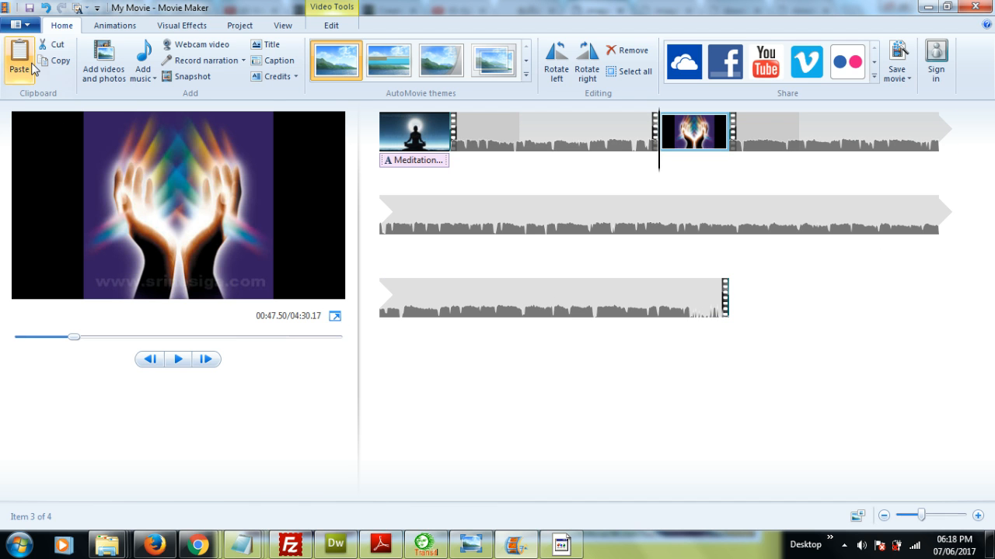
{"action": "left_click", "coordinate": [26, 31]}
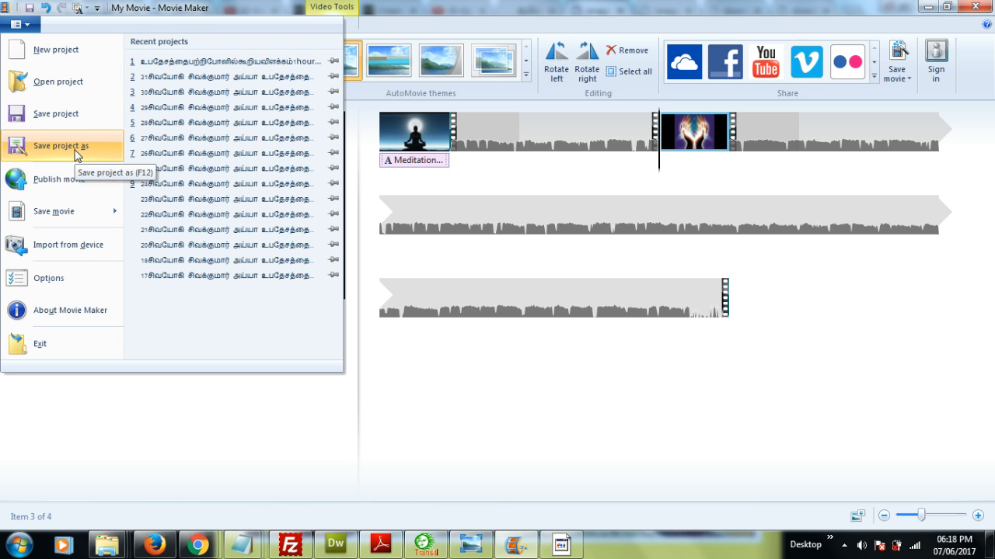
{"action": "left_click", "coordinate": [75, 153]}
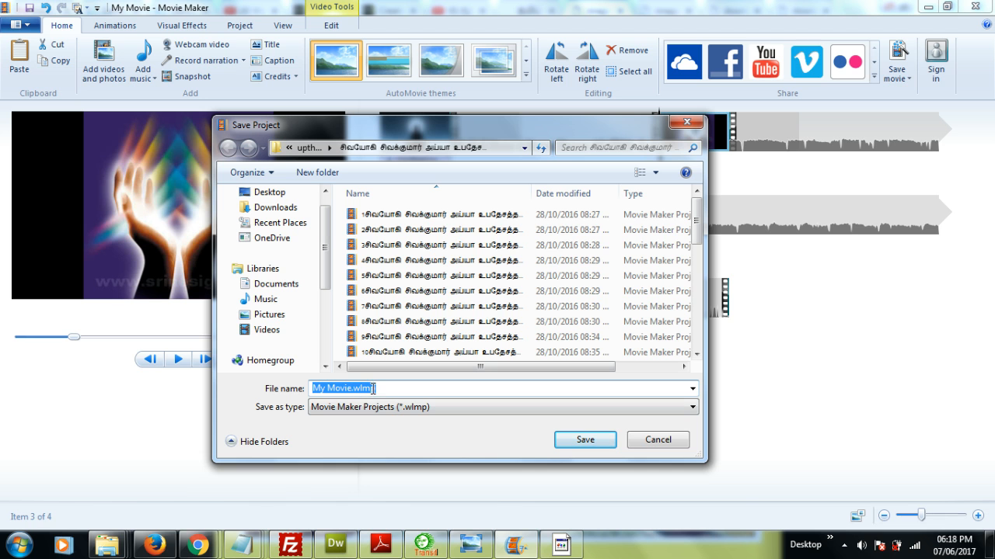
{"action": "left_click", "coordinate": [658, 440]}
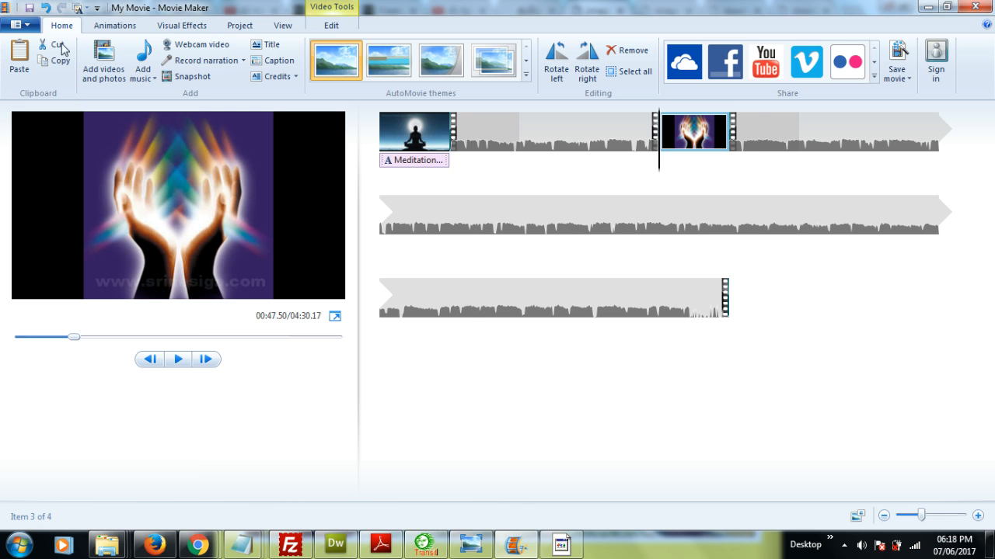
Examine the available movie export presets and the save dialog for the setting recommended for this project
{"action": "left_click", "coordinate": [26, 26]}
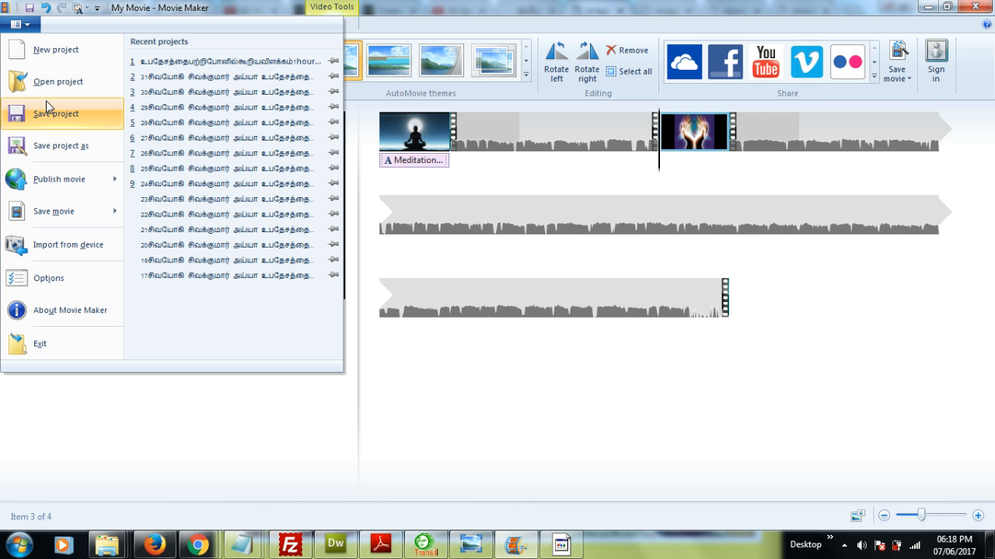
{"action": "mouse_move", "coordinate": [101, 219]}
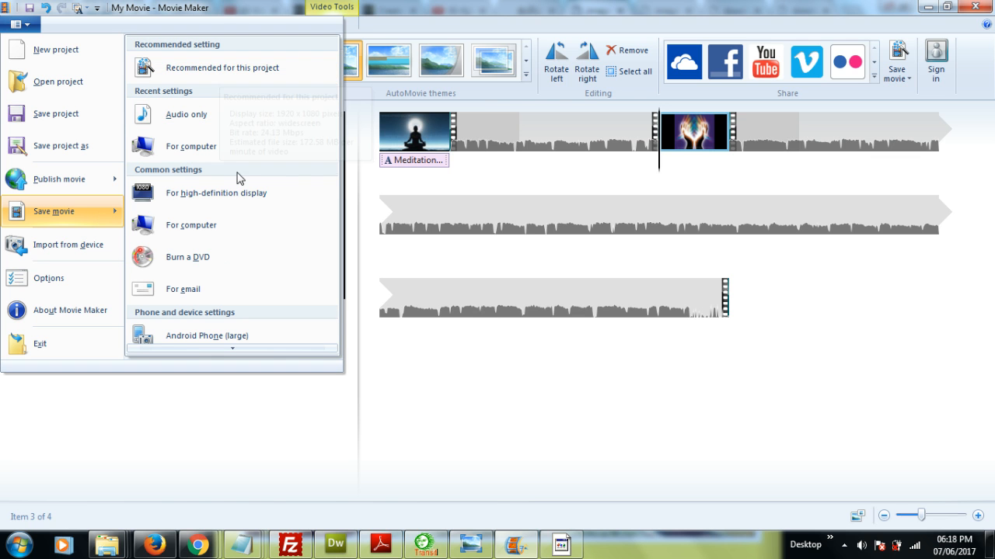
{"action": "scroll", "coordinate": [229, 273], "scroll_direction": "down", "scroll_amount": 5}
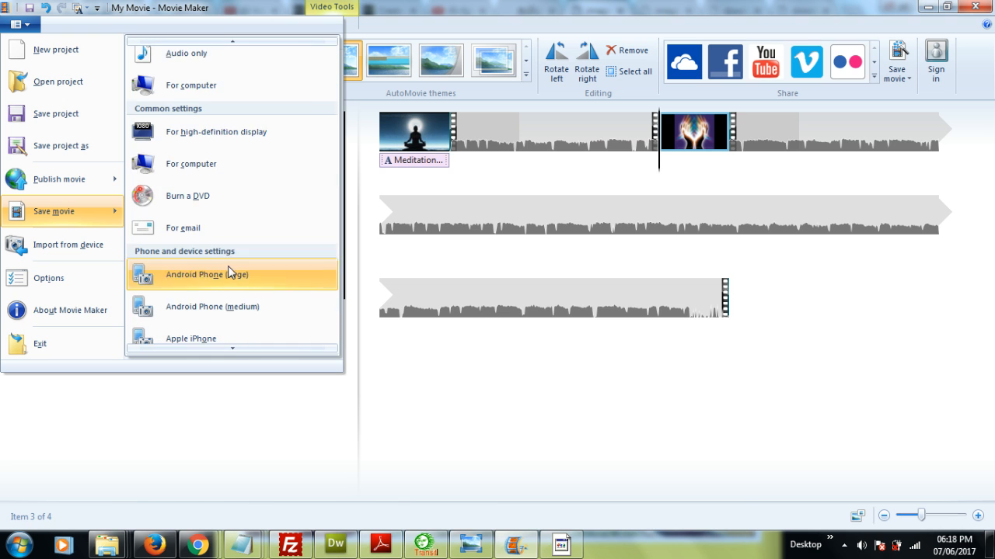
{"action": "scroll", "coordinate": [229, 269], "scroll_direction": "down", "scroll_amount": 6}
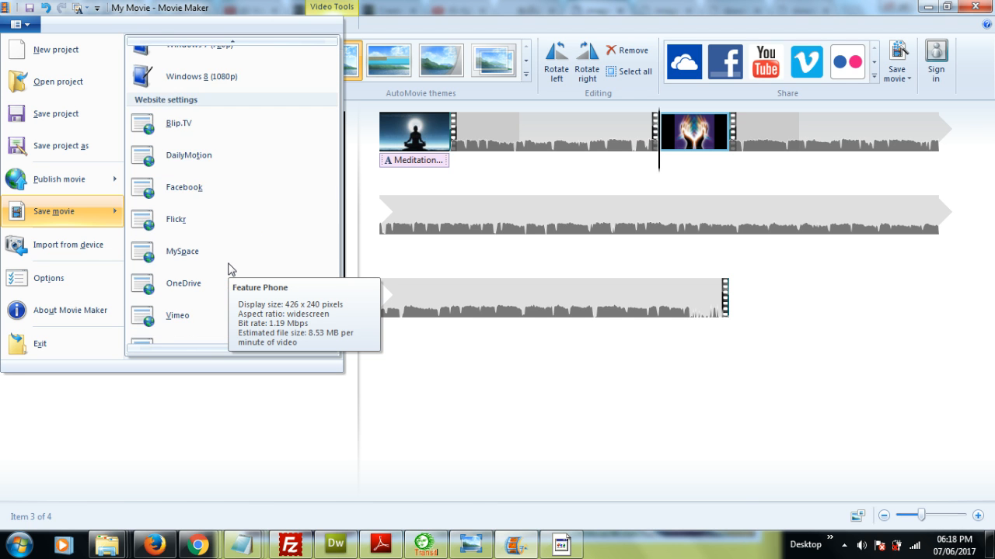
{"action": "scroll", "coordinate": [229, 269], "scroll_direction": "down", "scroll_amount": 3}
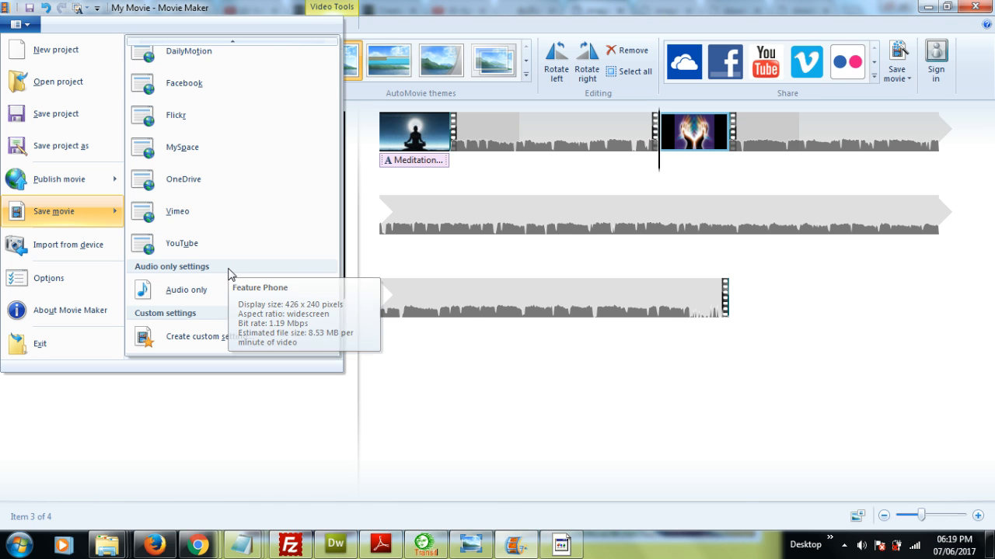
{"action": "scroll", "coordinate": [200, 288], "scroll_direction": "up", "scroll_amount": 3}
{"action": "scroll", "coordinate": [199, 292], "scroll_direction": "up", "scroll_amount": 4}
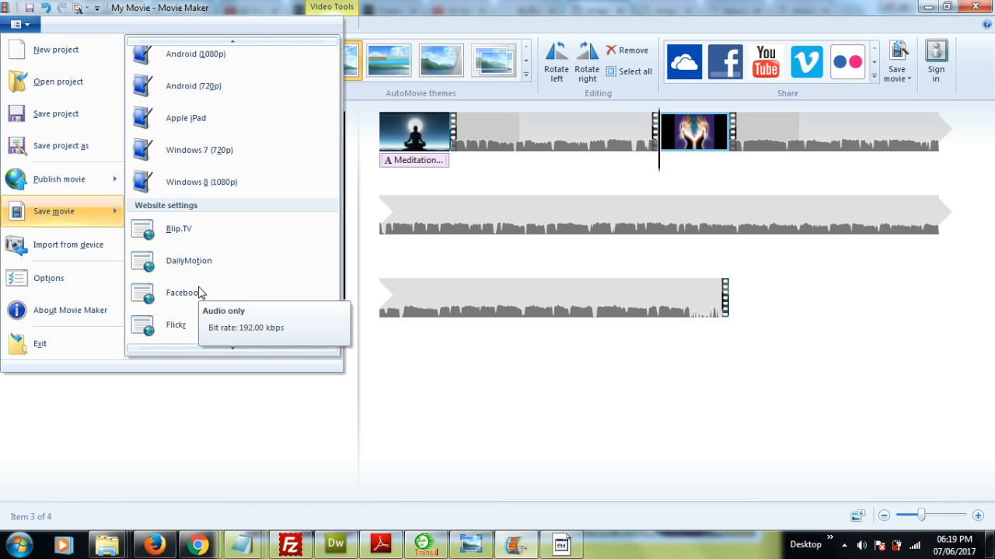
{"action": "scroll", "coordinate": [198, 299], "scroll_direction": "down", "scroll_amount": 2}
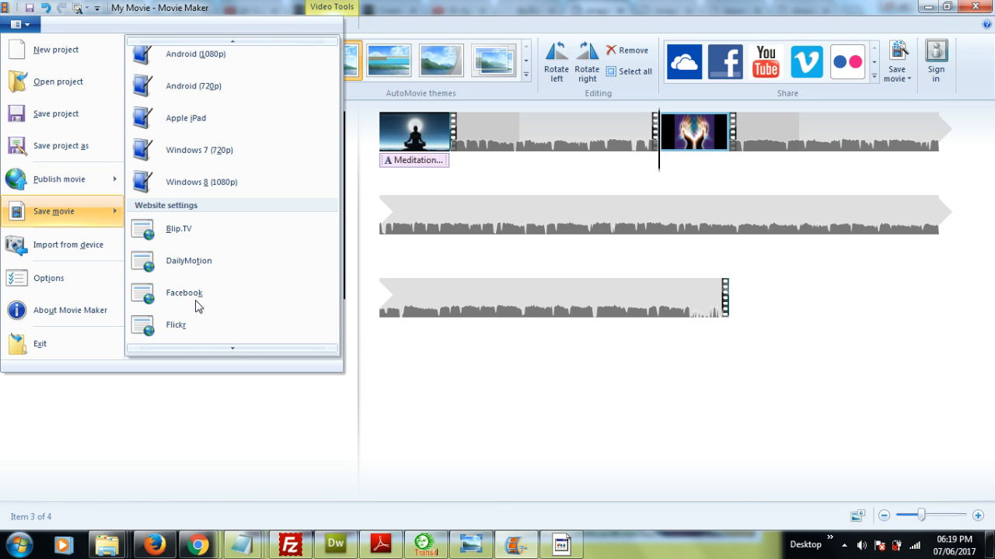
{"action": "scroll", "coordinate": [202, 287], "scroll_direction": "down", "scroll_amount": 1}
{"action": "scroll", "coordinate": [200, 294], "scroll_direction": "down", "scroll_amount": 2}
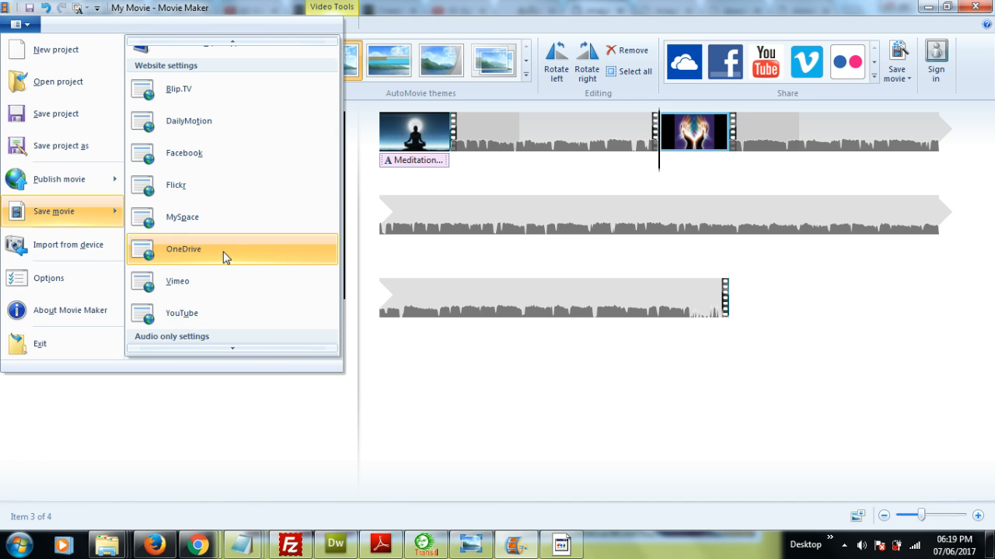
{"action": "scroll", "coordinate": [224, 258], "scroll_direction": "up", "scroll_amount": 3}
{"action": "scroll", "coordinate": [224, 258], "scroll_direction": "up", "scroll_amount": 5}
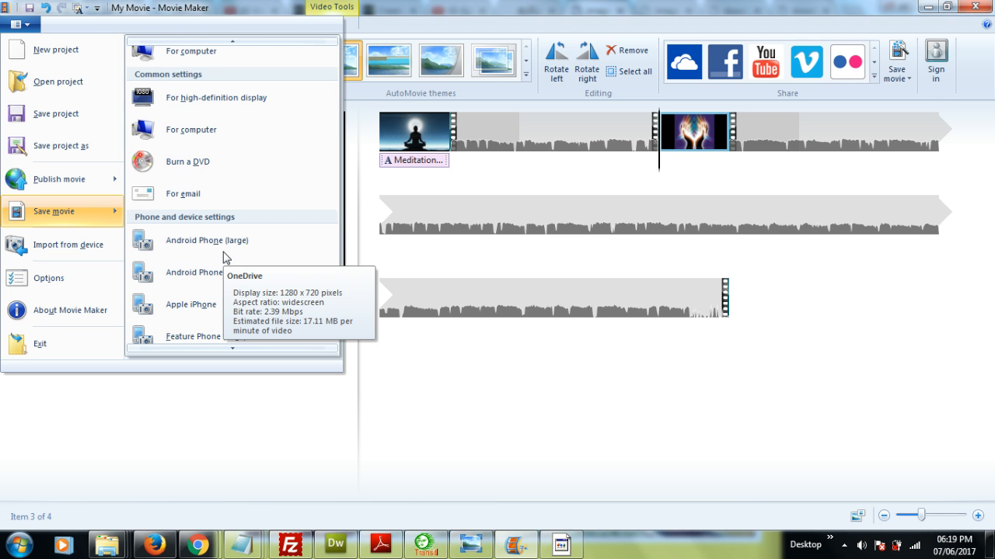
{"action": "scroll", "coordinate": [225, 258], "scroll_direction": "up", "scroll_amount": 3}
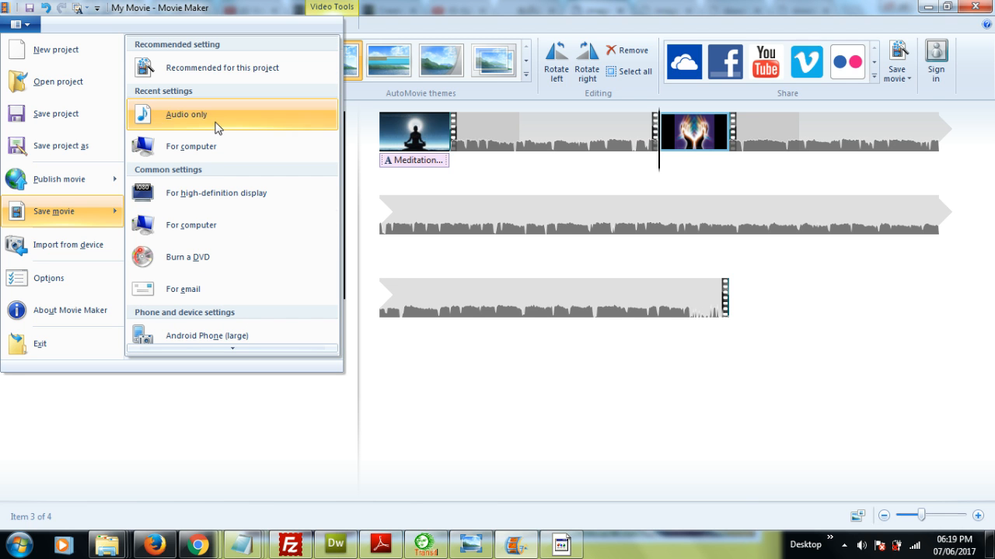
{"action": "left_click", "coordinate": [216, 71]}
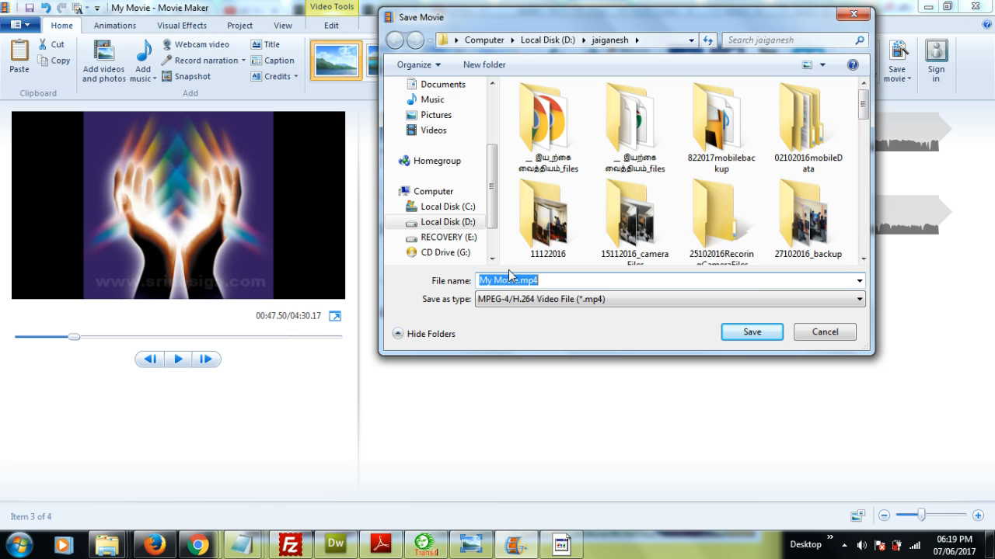
{"action": "left_click", "coordinate": [827, 333]}
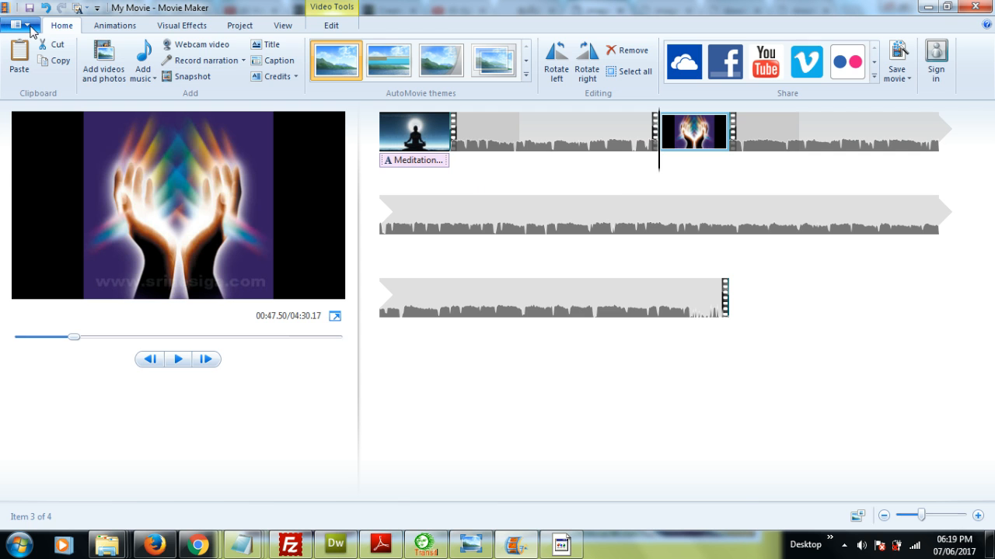
{"action": "left_click", "coordinate": [28, 27]}
{"action": "mouse_move", "coordinate": [66, 216]}
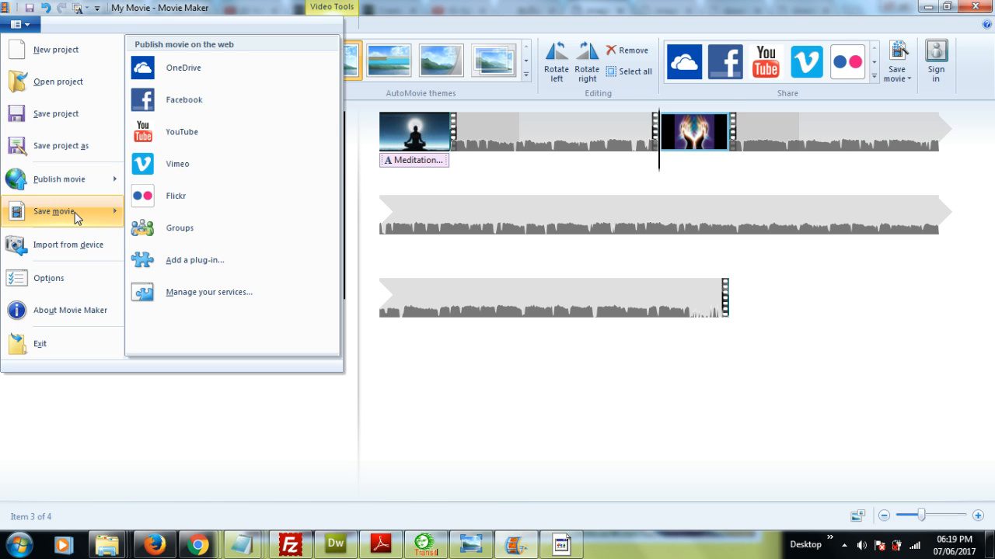
{"action": "mouse_move", "coordinate": [78, 214]}
{"action": "left_click", "coordinate": [206, 116]}
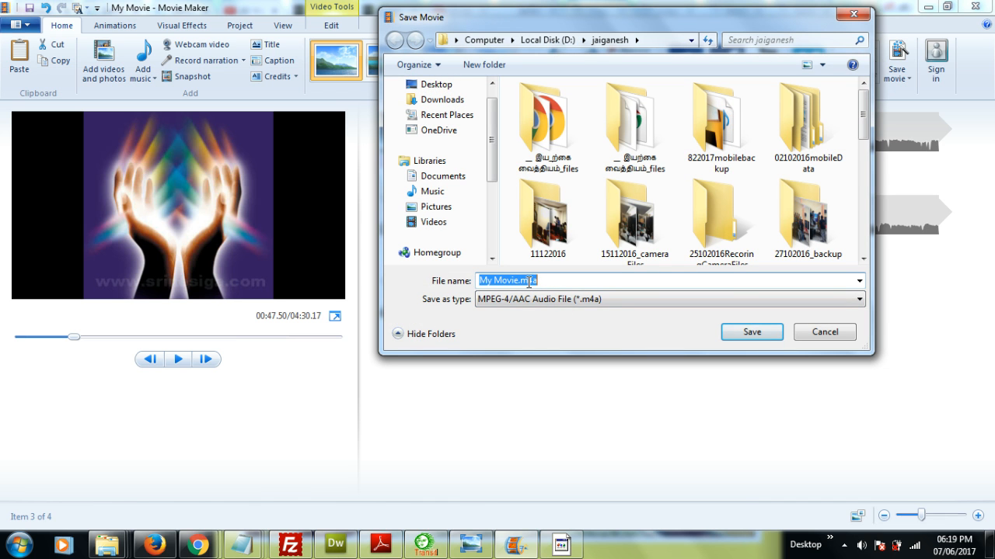
{"action": "left_click", "coordinate": [549, 300]}
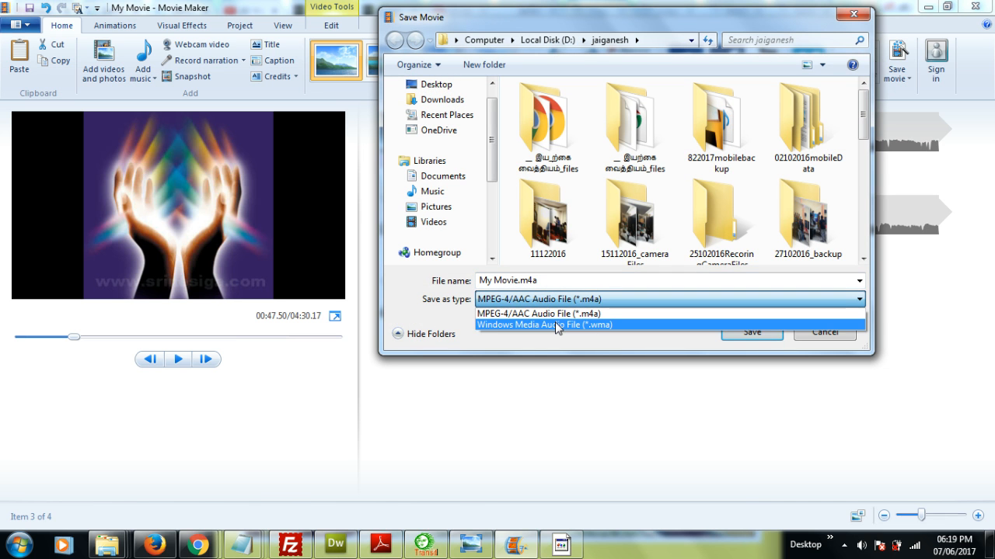
{"action": "left_click", "coordinate": [557, 325]}
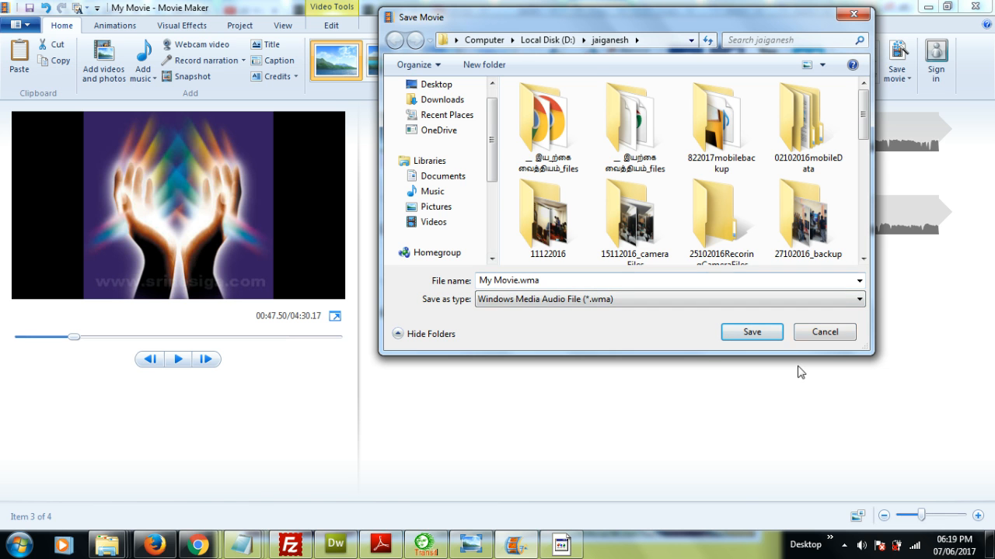
{"action": "left_click", "coordinate": [818, 334]}
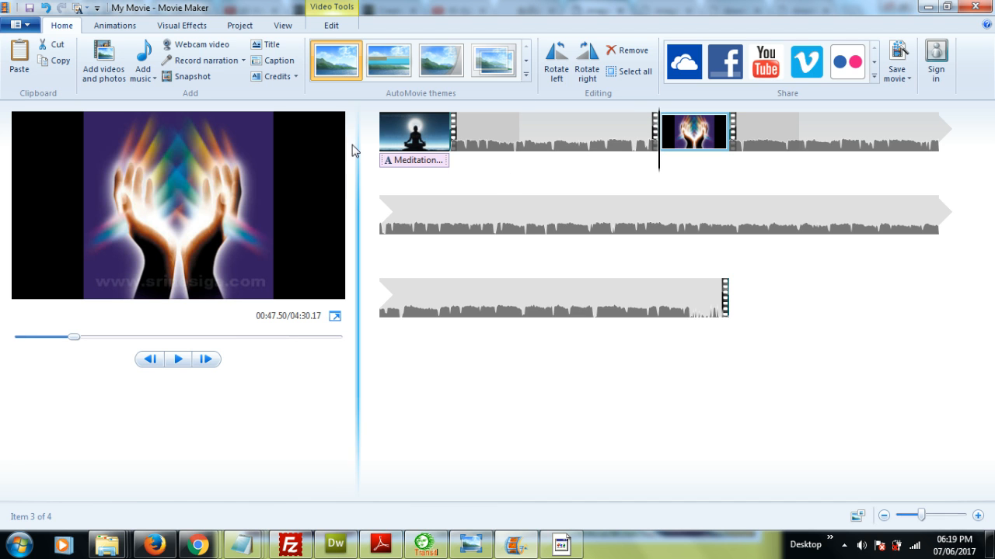
Export the project as audio only to My Movie.m4a in the speech folder and open the folder containing the exported file
{"action": "left_click", "coordinate": [26, 27]}
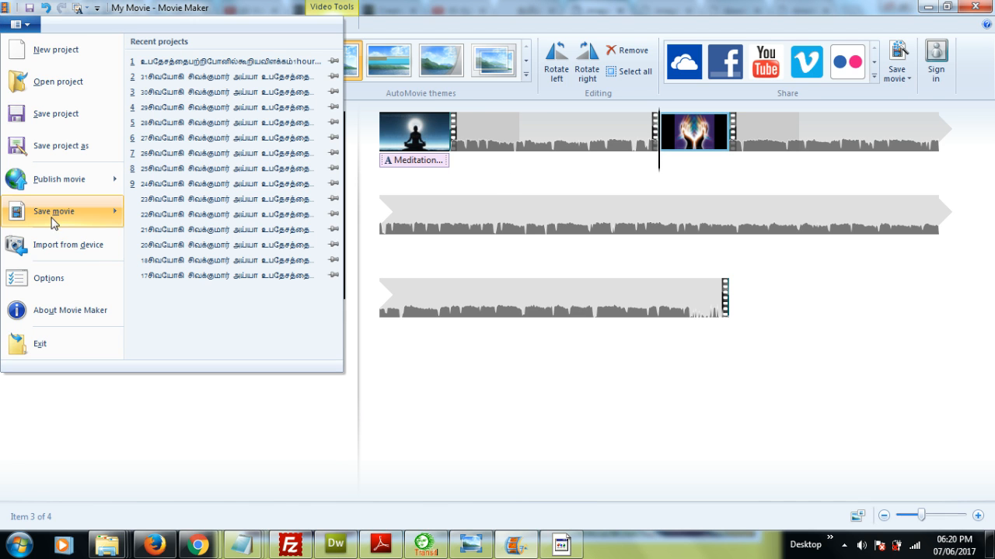
{"action": "mouse_move", "coordinate": [54, 222]}
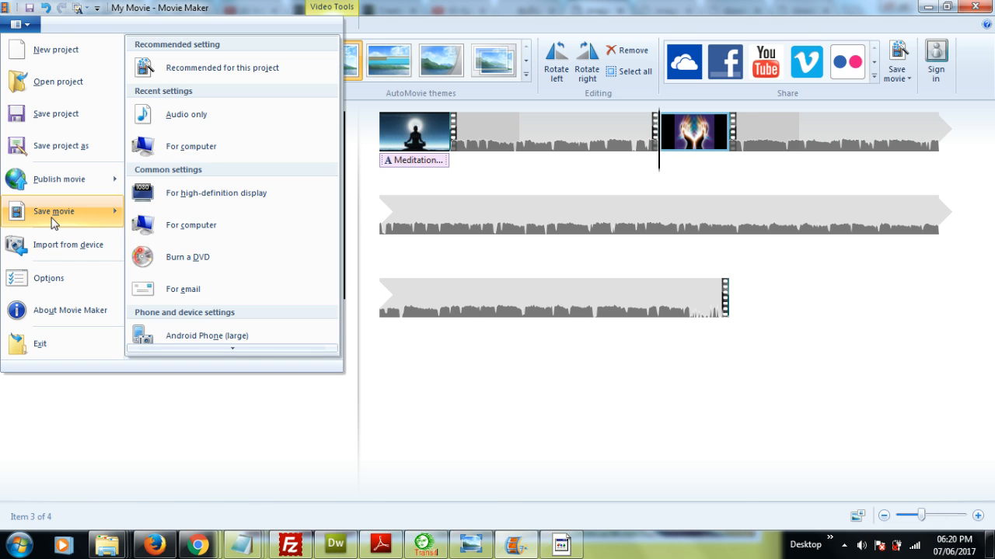
{"action": "left_click", "coordinate": [211, 116]}
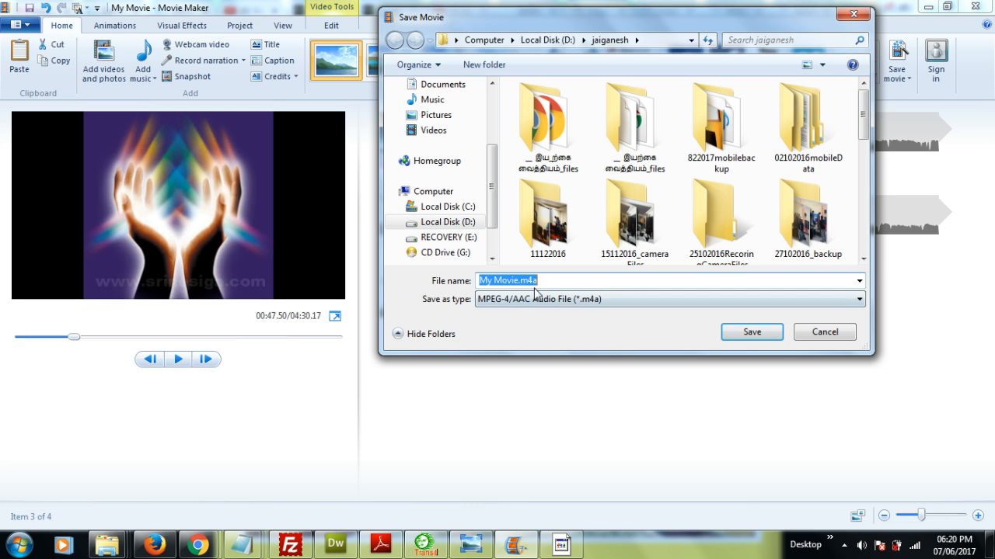
{"action": "left_click", "coordinate": [808, 132]}
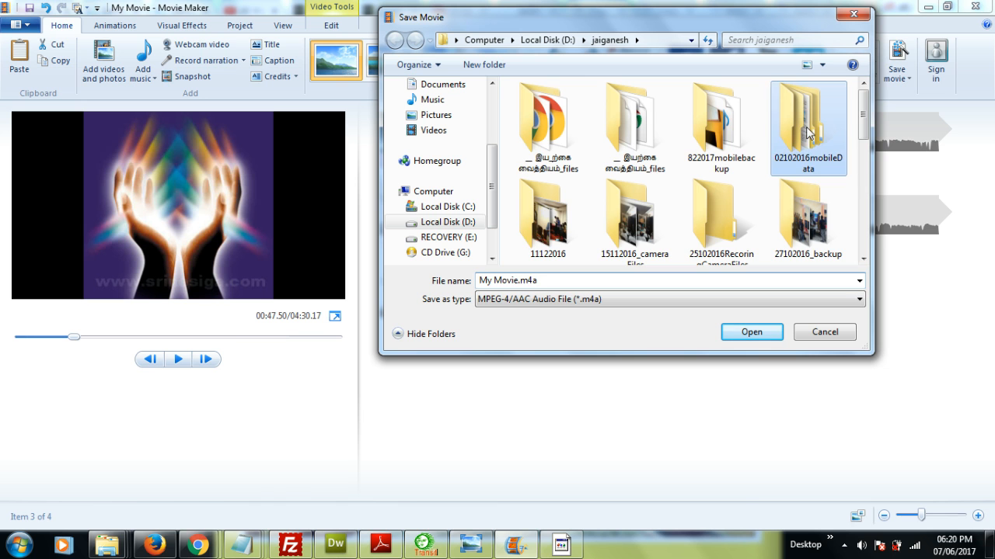
{"action": "key", "text": "s"}
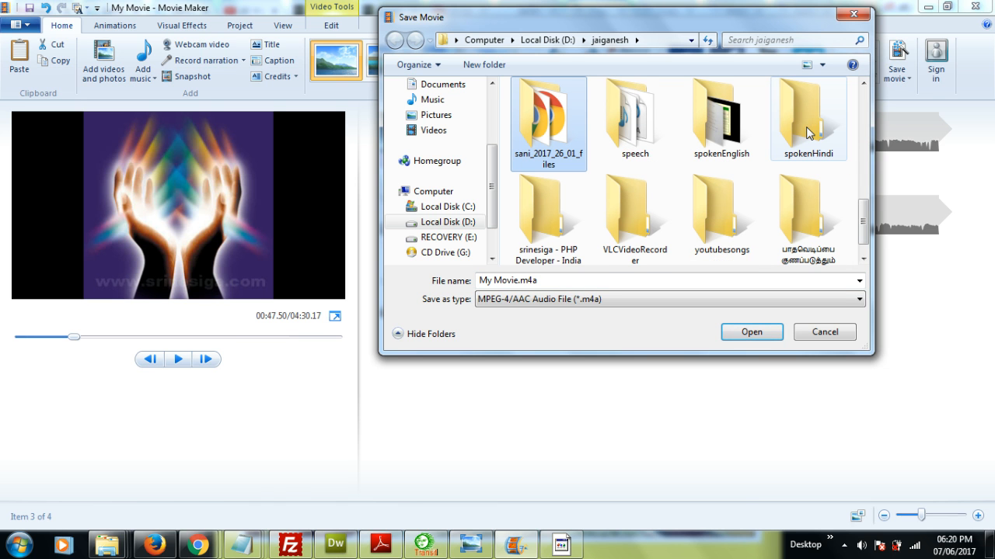
{"action": "left_click", "coordinate": [626, 136]}
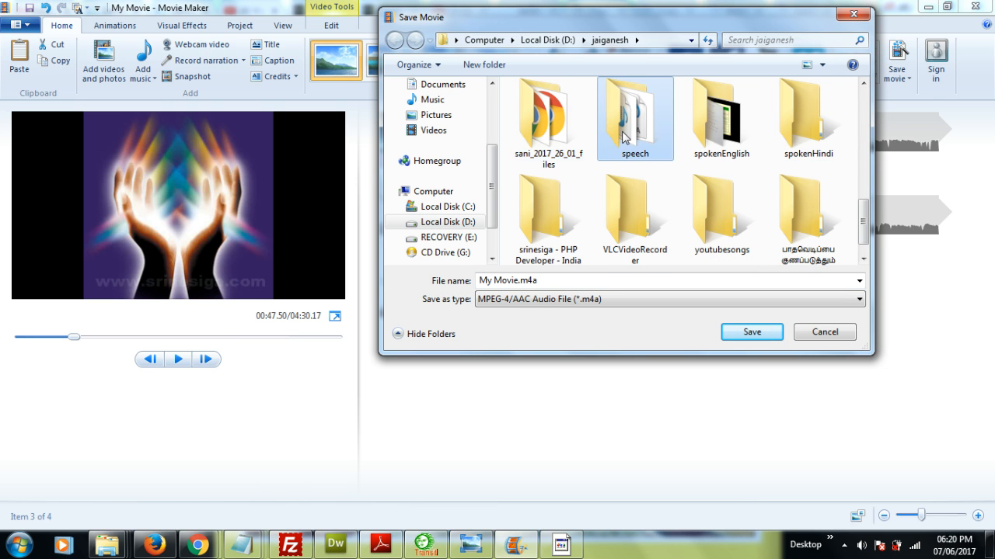
{"action": "double_click", "coordinate": [625, 136]}
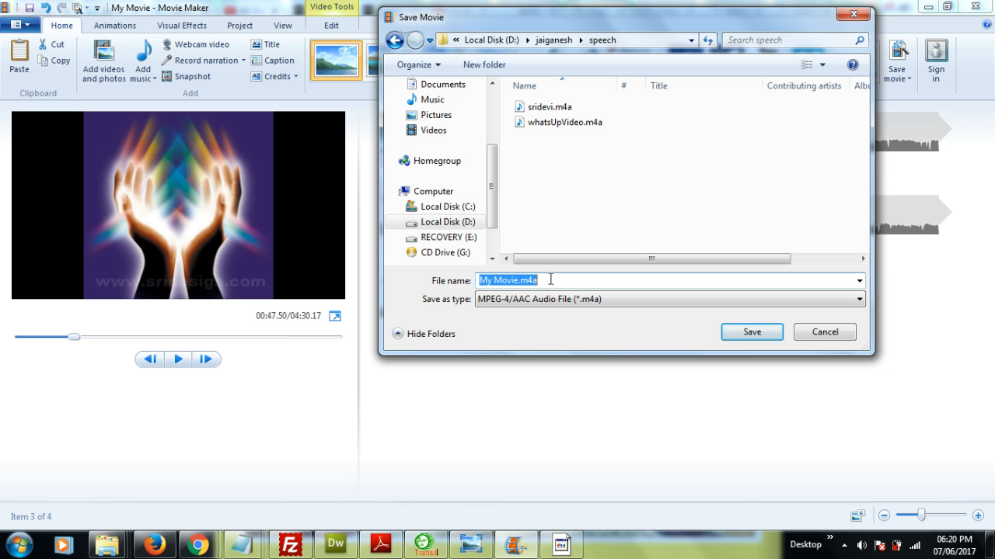
{"action": "left_click", "coordinate": [754, 333]}
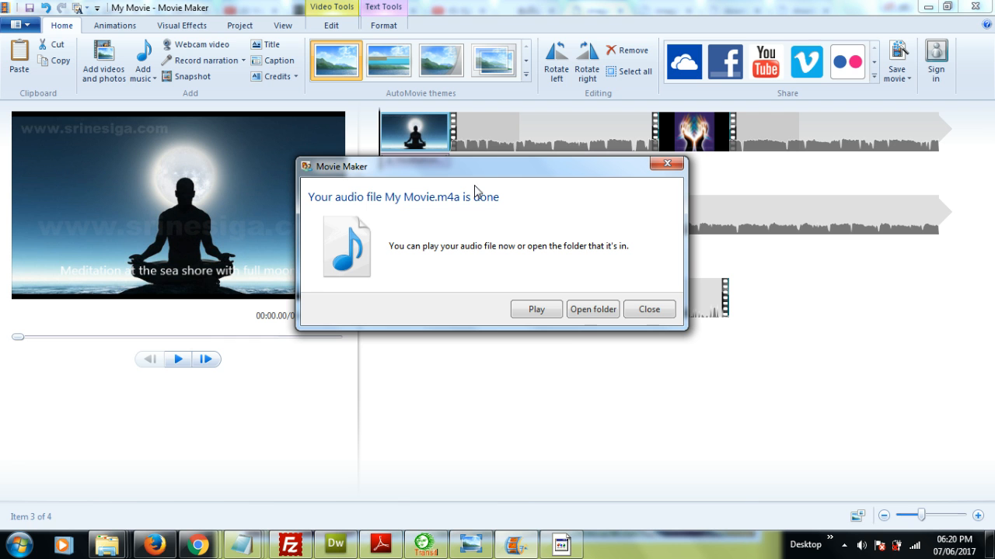
{"action": "left_click", "coordinate": [594, 312]}
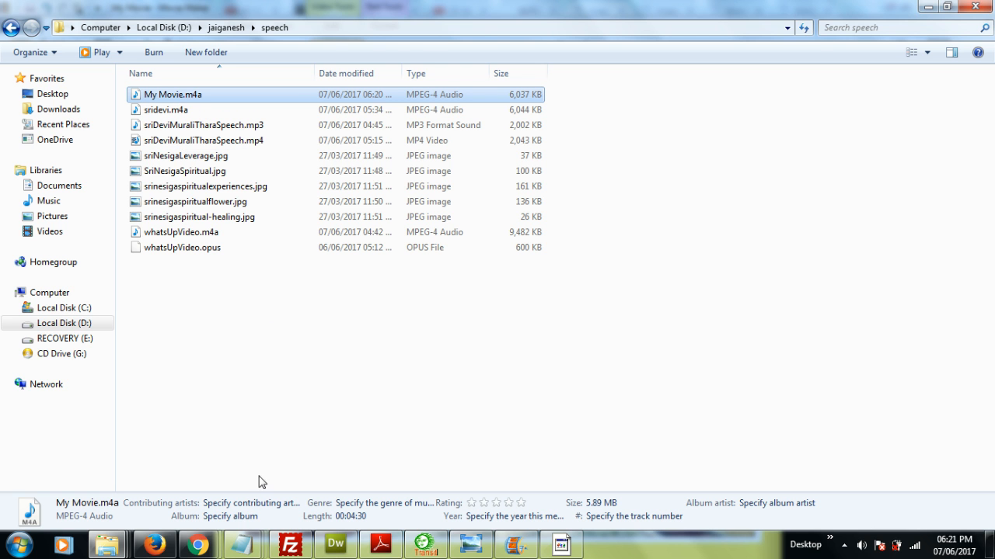
Switch back to Movie Maker and delete the first part of the split speech clip from the timeline
{"action": "left_click", "coordinate": [517, 546]}
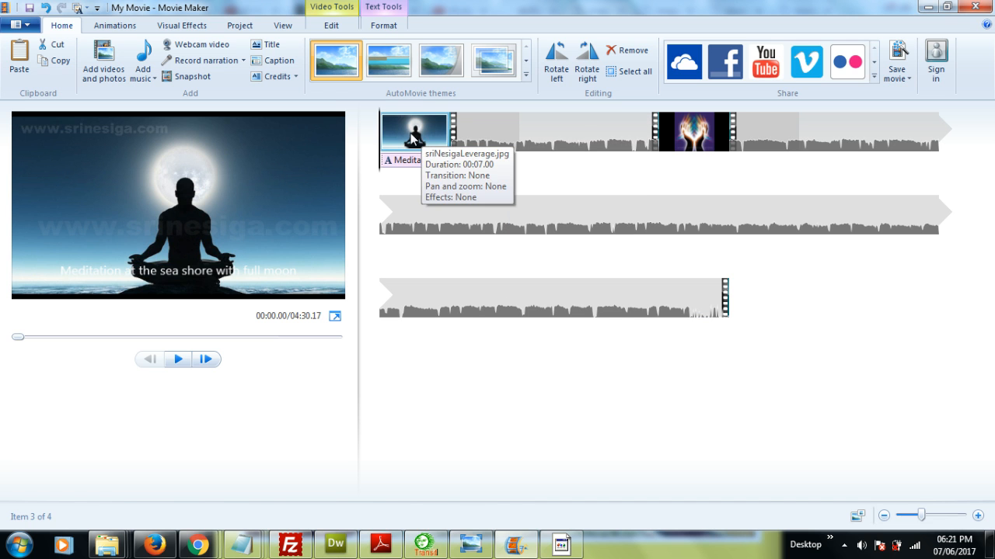
{"action": "left_click", "coordinate": [594, 230]}
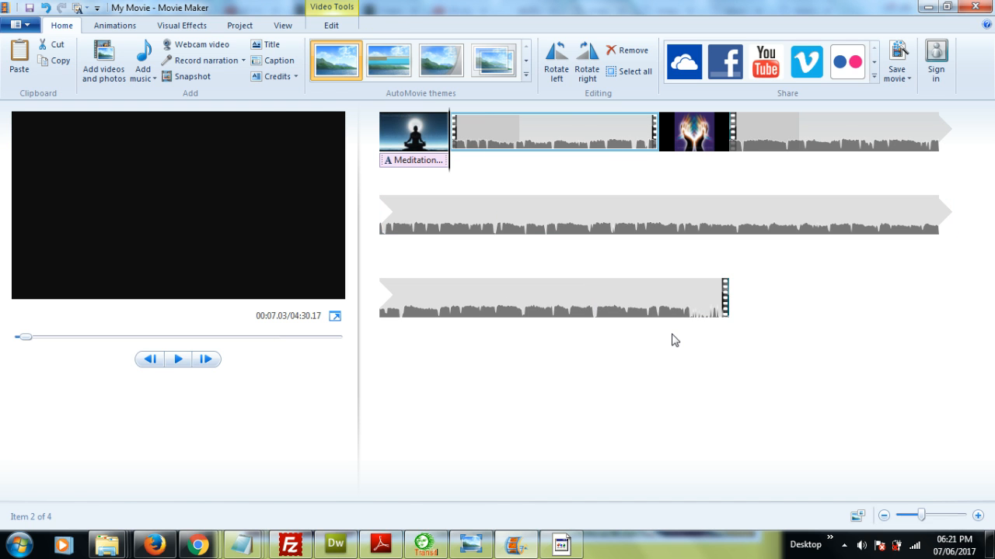
{"action": "key", "text": "Delete"}
Try deleting the remaining part of the speech clip and undo the deletion
{"action": "left_click", "coordinate": [564, 153]}
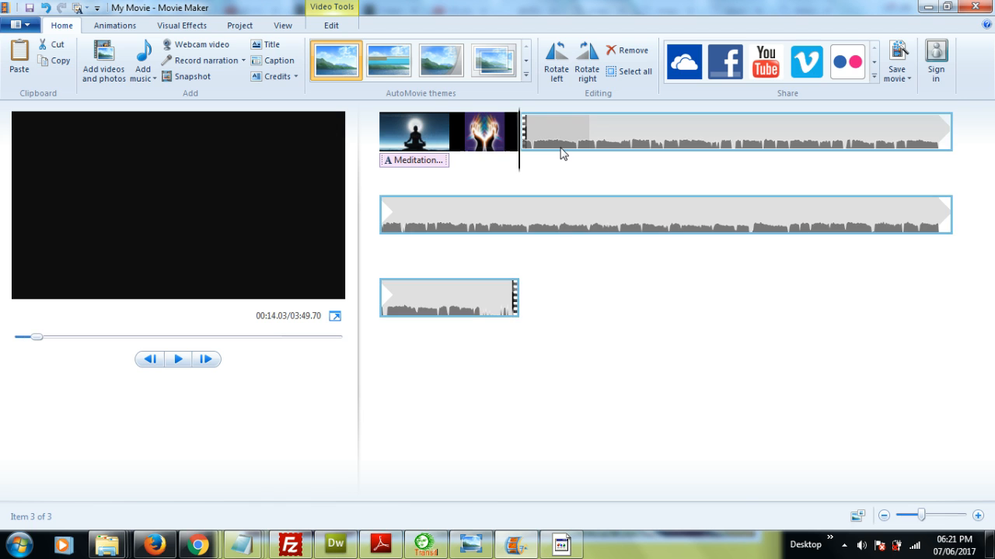
{"action": "key", "text": "Delete"}
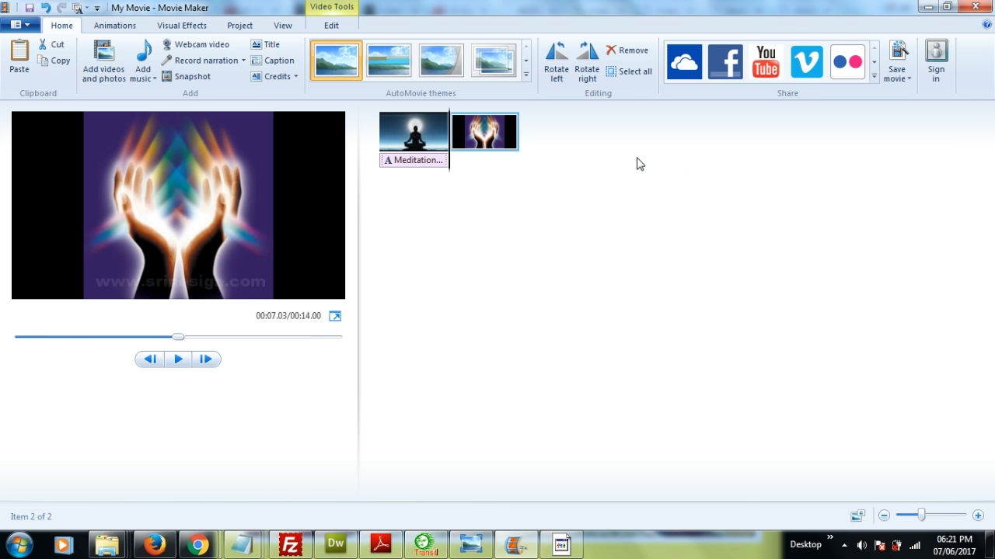
{"action": "key", "text": "ctrl+z"}
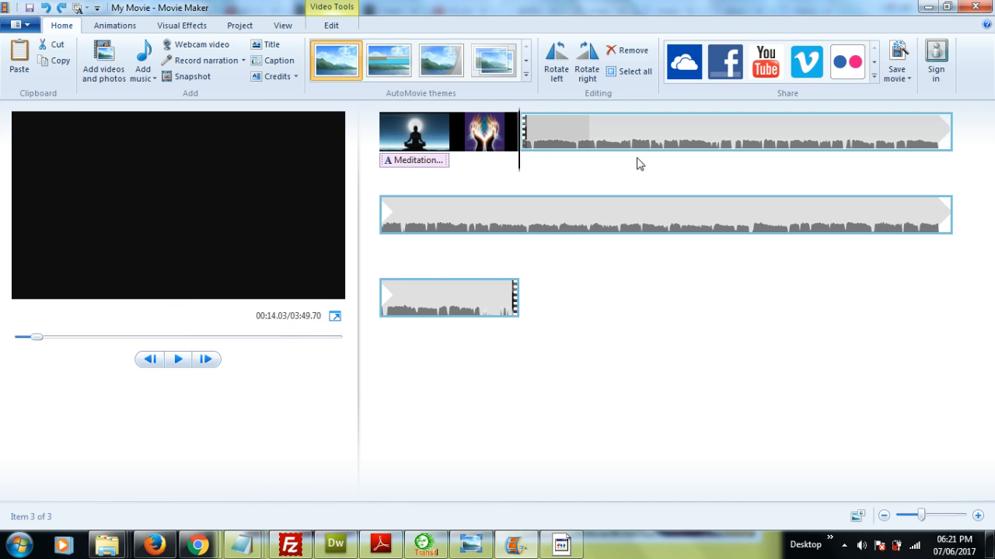
Remove the remaining speech part and the image srinesigaspiritual-healing.jpg from the timeline
{"action": "left_click", "coordinate": [730, 138]}
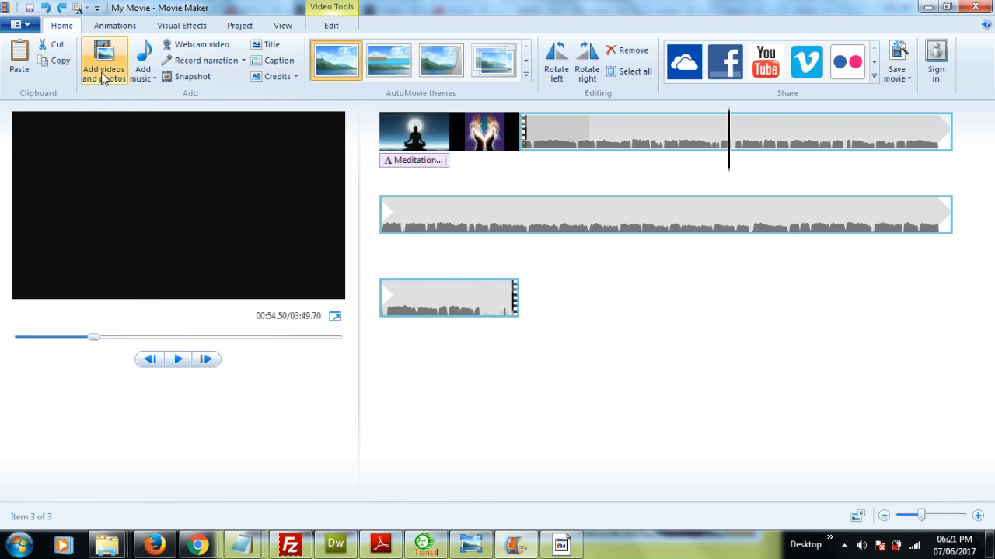
{"action": "right_click", "coordinate": [714, 139]}
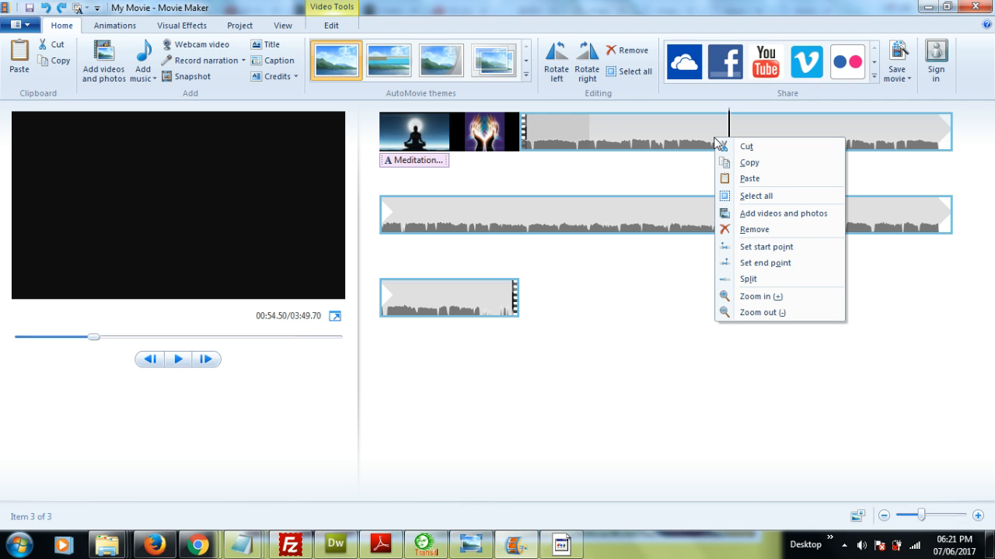
{"action": "left_click", "coordinate": [769, 230]}
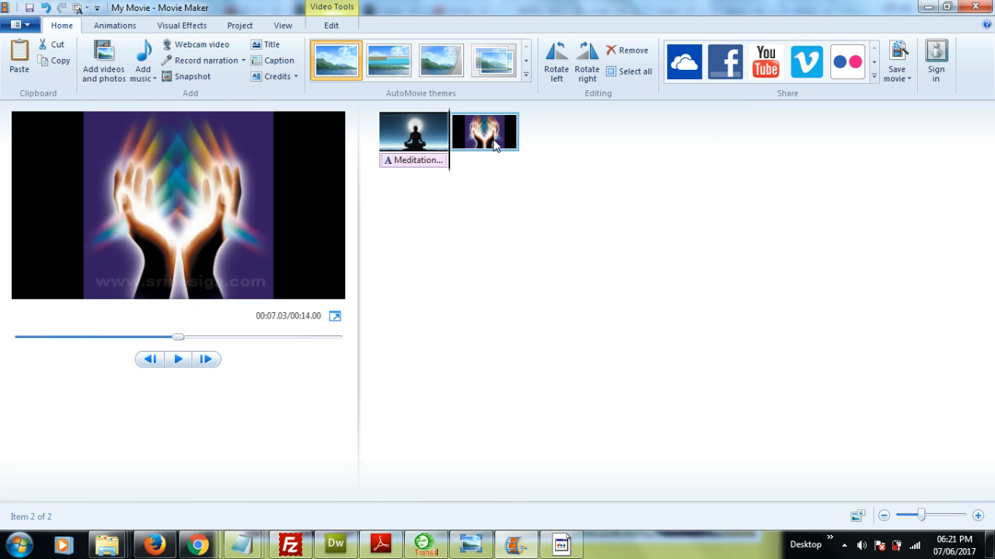
{"action": "key", "text": "Delete"}
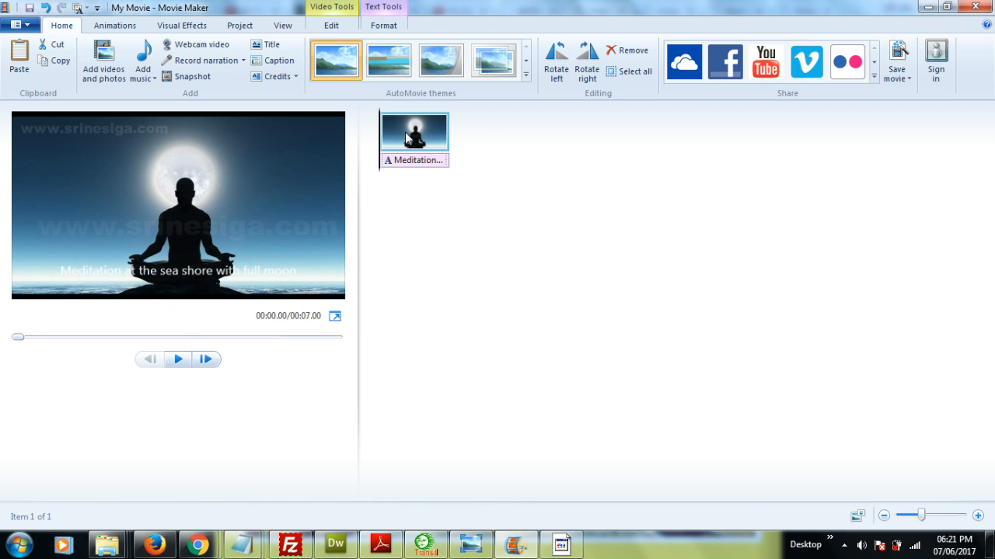
Add the speech MP3 from the speech folder as the project's music and play the project
{"action": "left_click", "coordinate": [146, 77]}
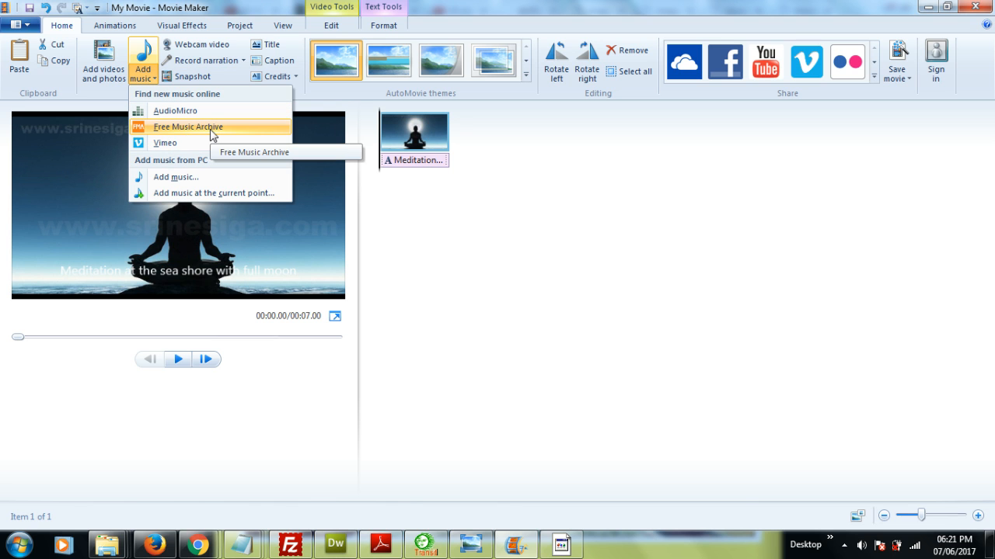
{"action": "left_click", "coordinate": [175, 178]}
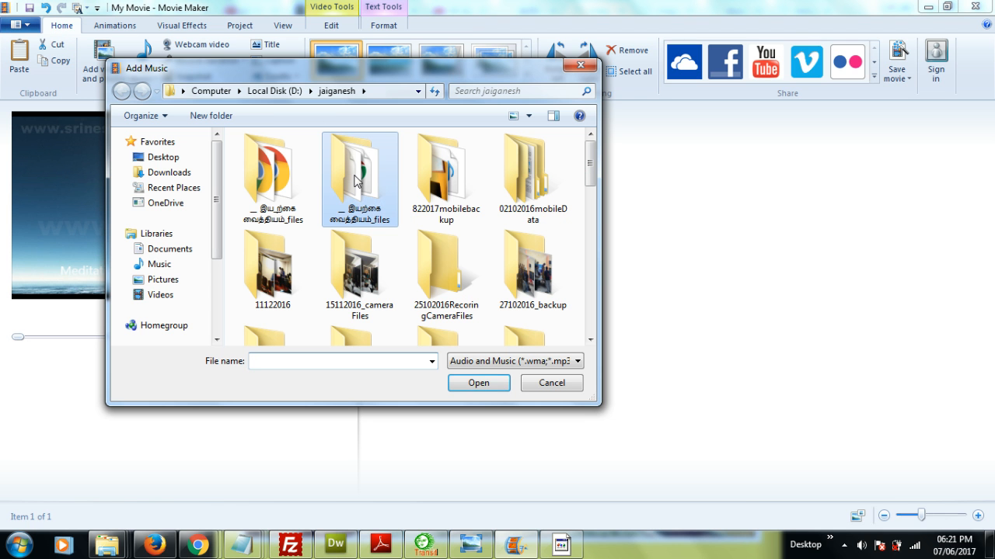
{"action": "scroll", "coordinate": [355, 180], "scroll_direction": "down", "scroll_amount": 5}
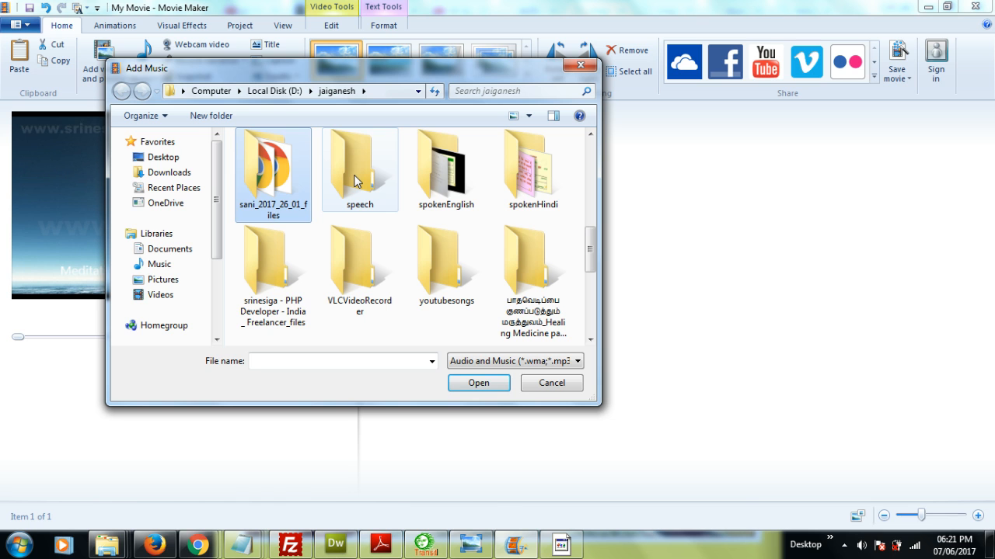
{"action": "double_click", "coordinate": [355, 181]}
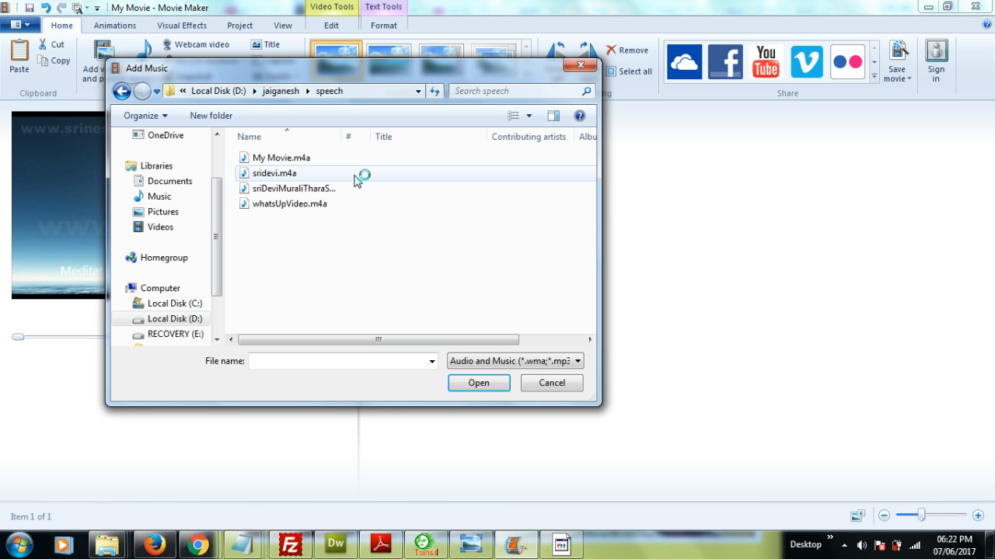
{"action": "left_click", "coordinate": [319, 190]}
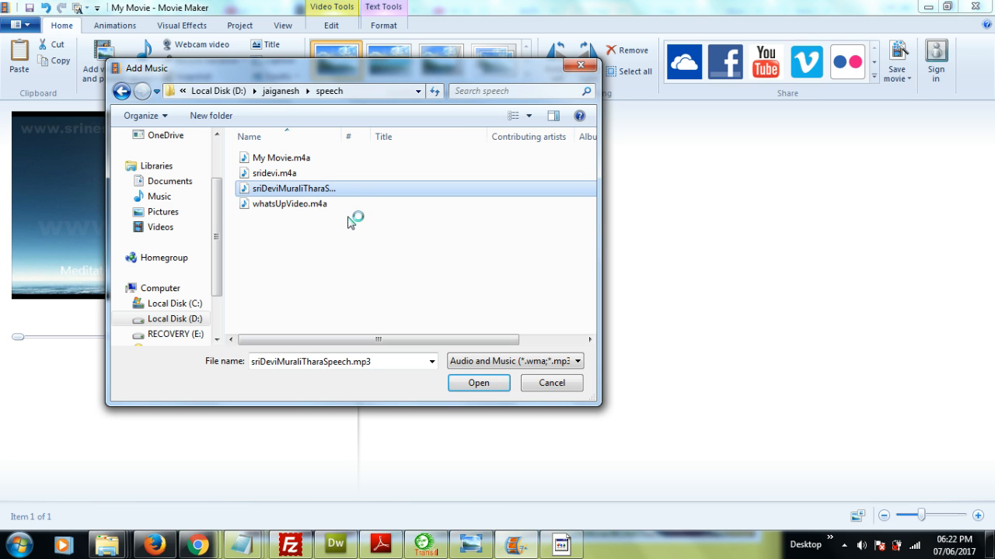
{"action": "left_click_drag", "start_coordinate": [343, 136], "coordinate": [464, 153]}
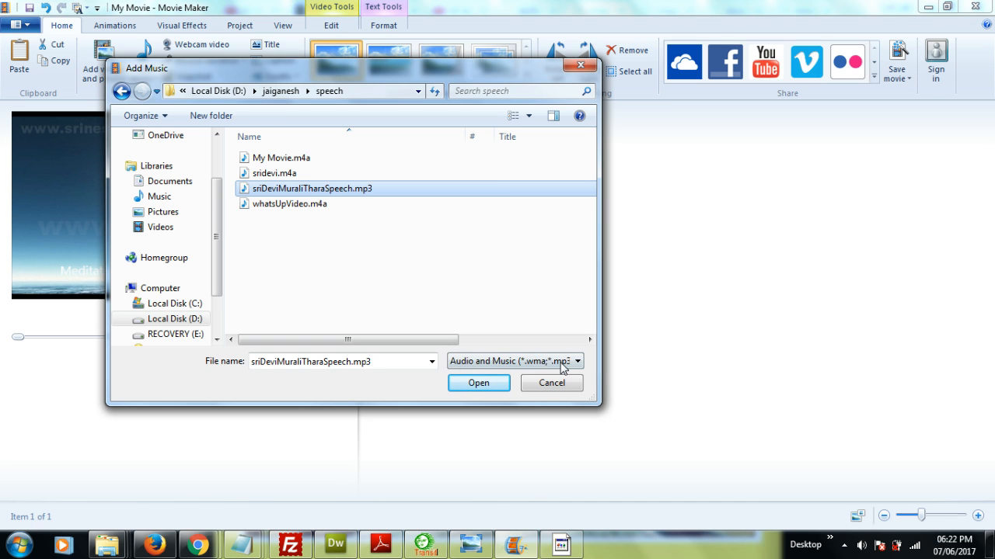
{"action": "left_click", "coordinate": [560, 362]}
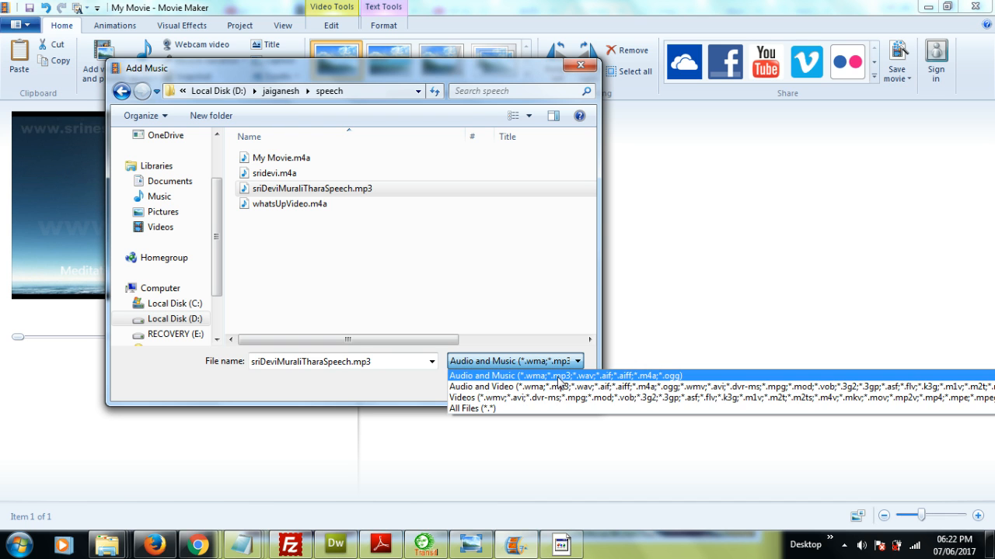
{"action": "left_click", "coordinate": [558, 376]}
{"action": "left_click", "coordinate": [479, 384]}
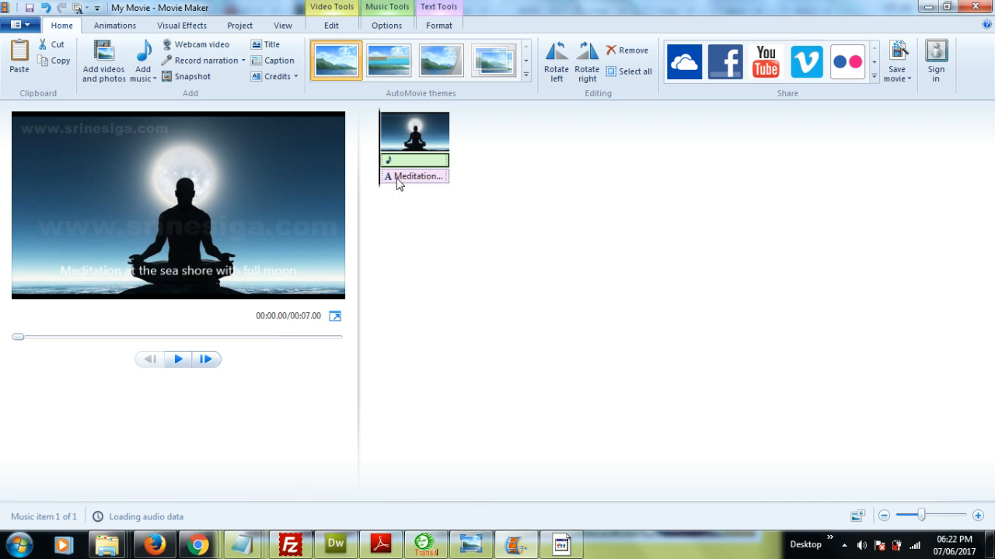
{"action": "left_click", "coordinate": [177, 359]}
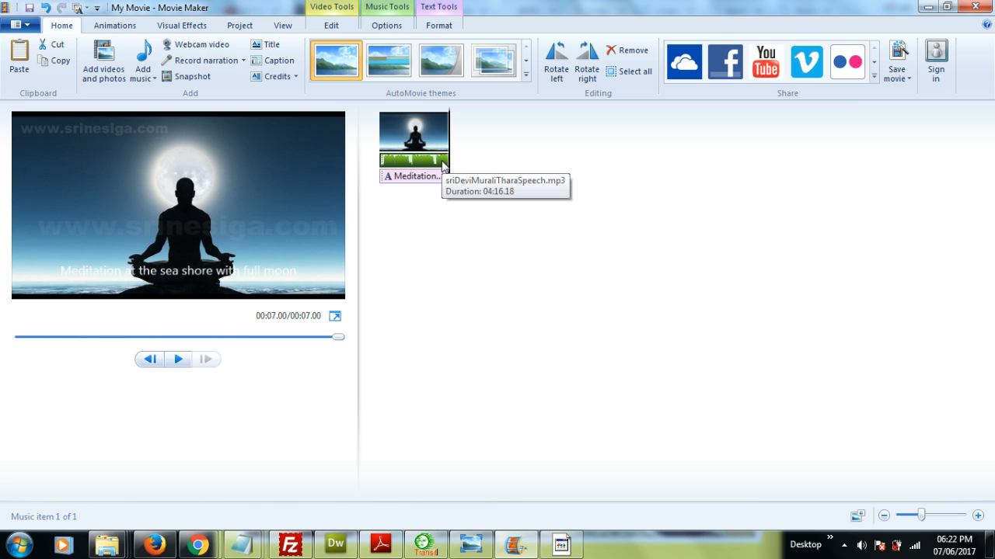
Set the meditation image's duration to 30.00 seconds
{"action": "left_click", "coordinate": [423, 142]}
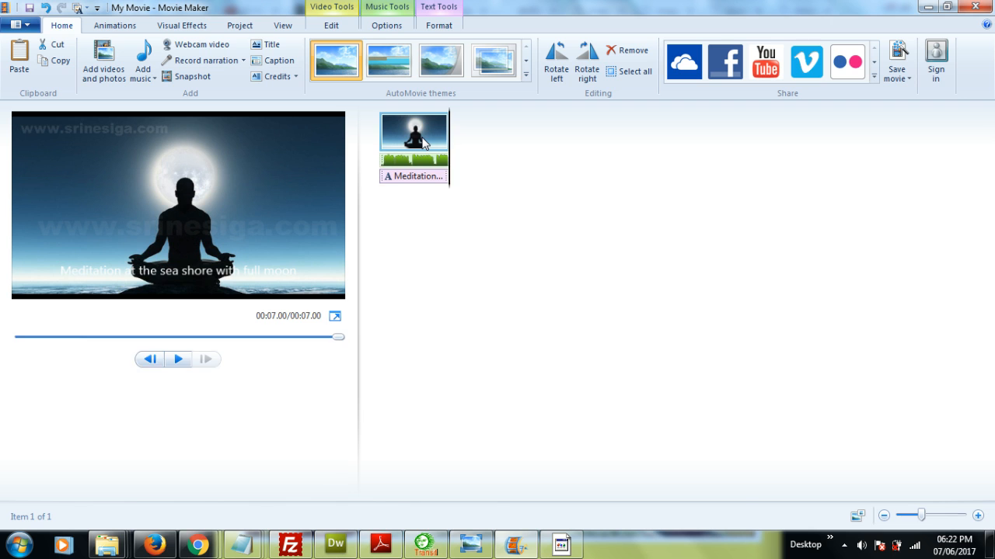
{"action": "right_click", "coordinate": [422, 138]}
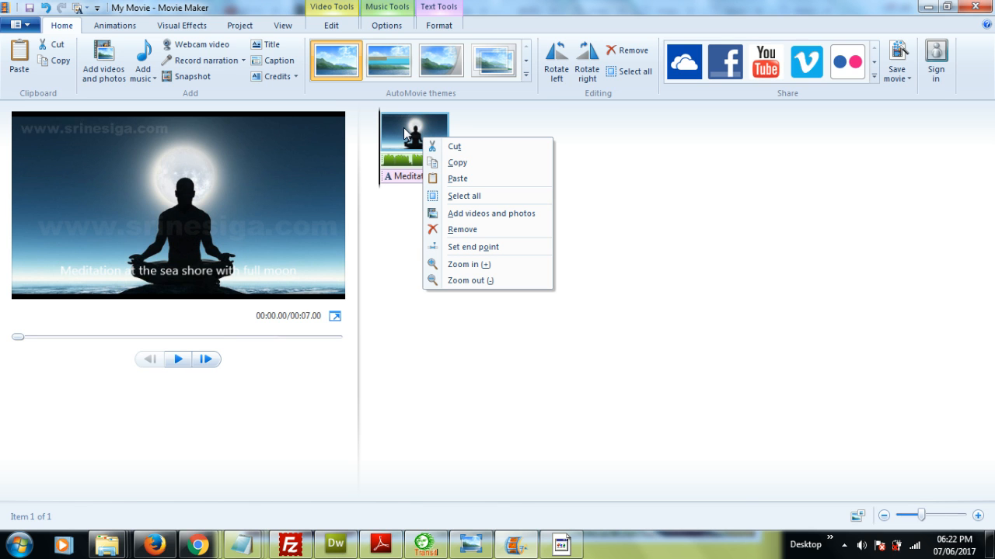
{"action": "left_click", "coordinate": [404, 129]}
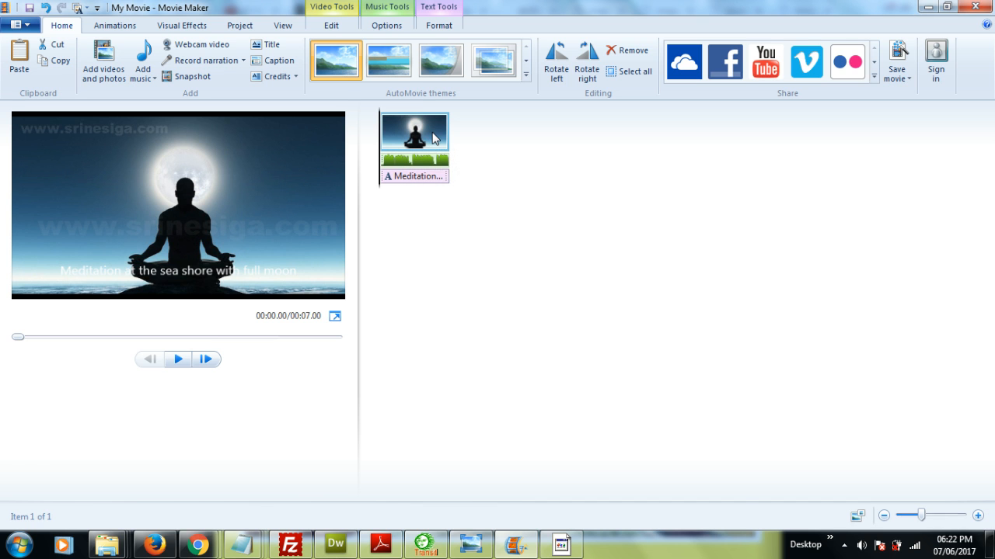
{"action": "double_click", "coordinate": [433, 138]}
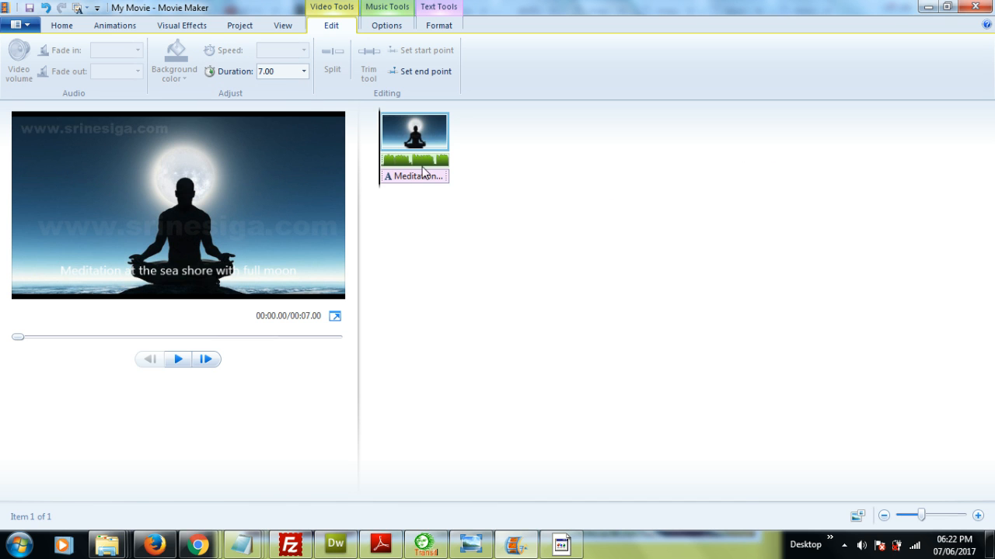
{"action": "left_click", "coordinate": [285, 71]}
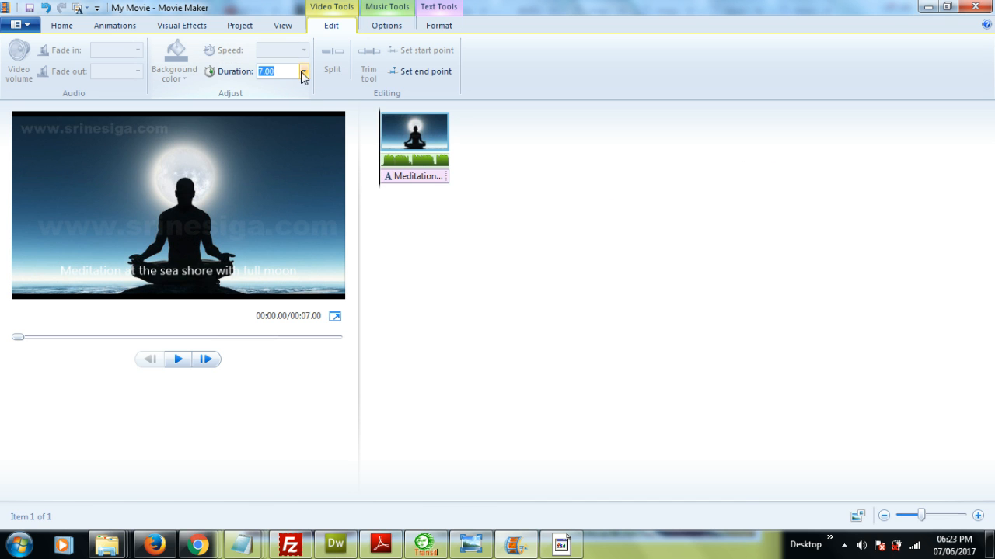
{"action": "left_click", "coordinate": [303, 71]}
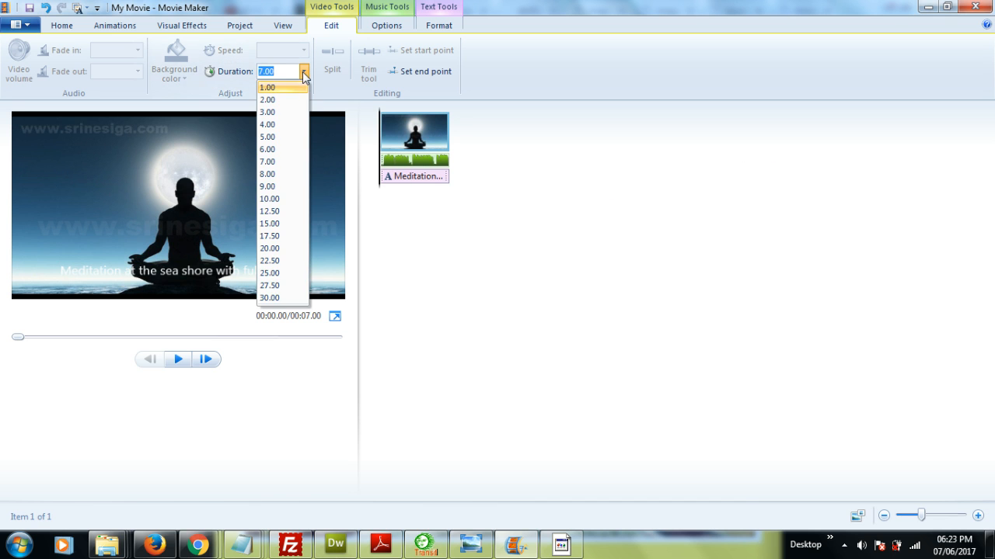
{"action": "left_click", "coordinate": [269, 298]}
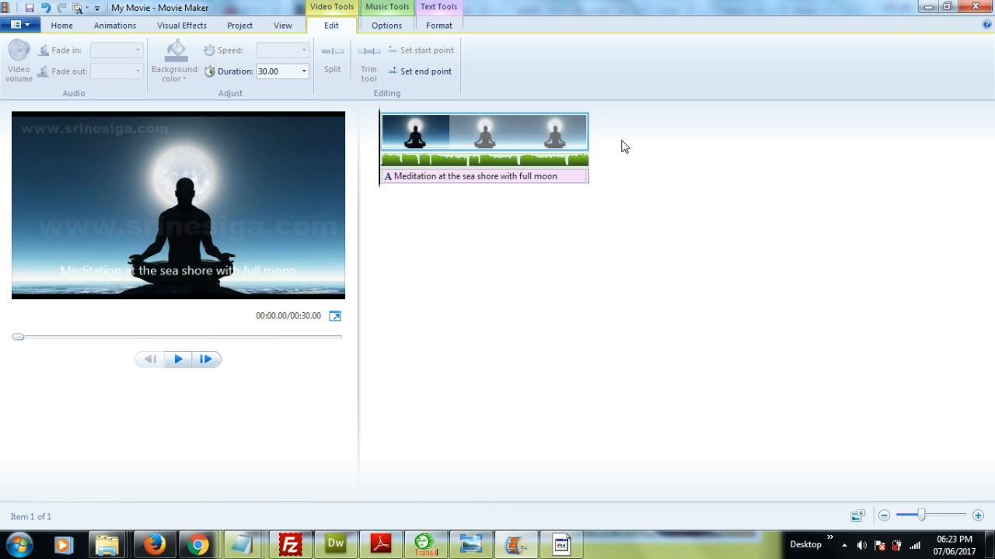
Duplicate the 30-second meditation image twice so three copies follow one another on the timeline
{"action": "left_click", "coordinate": [449, 136]}
{"action": "key", "text": "Home"}
{"action": "key", "text": "ctrl+v"}
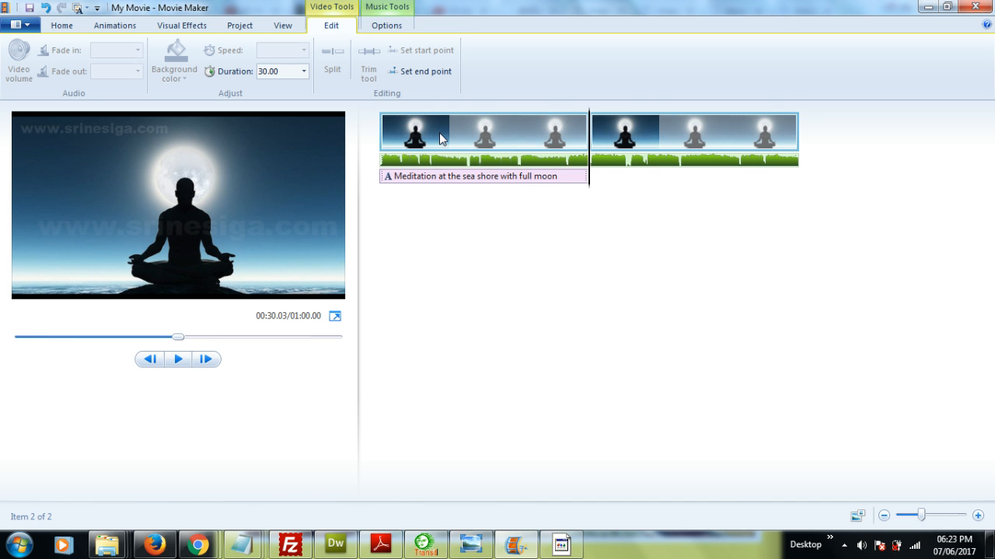
{"action": "right_click", "coordinate": [610, 140]}
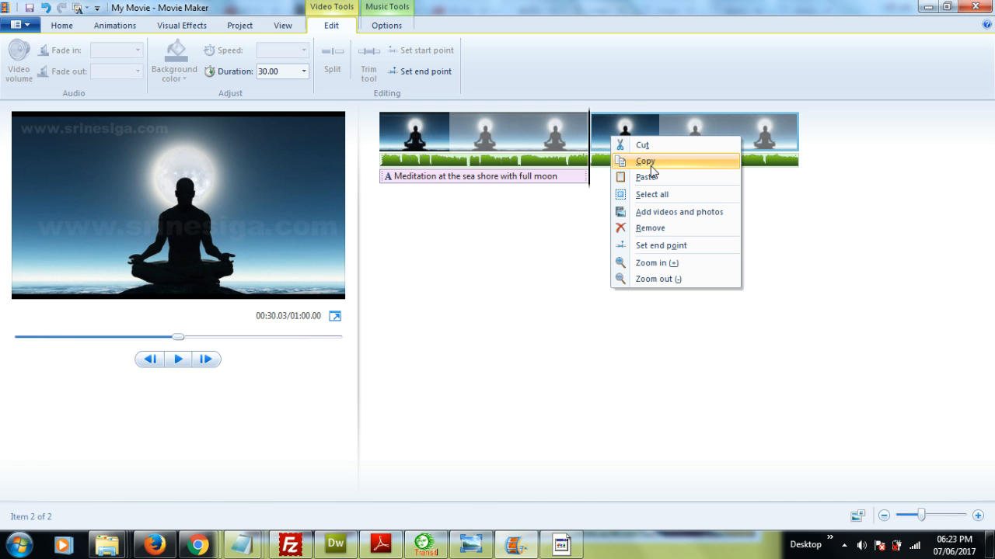
{"action": "left_click", "coordinate": [649, 160]}
{"action": "right_click", "coordinate": [619, 134]}
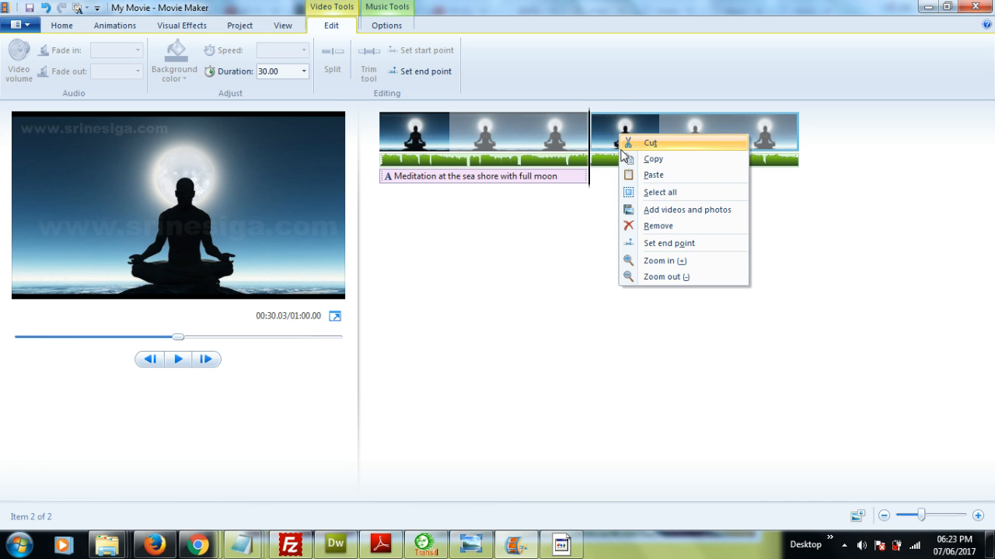
{"action": "left_click", "coordinate": [655, 179]}
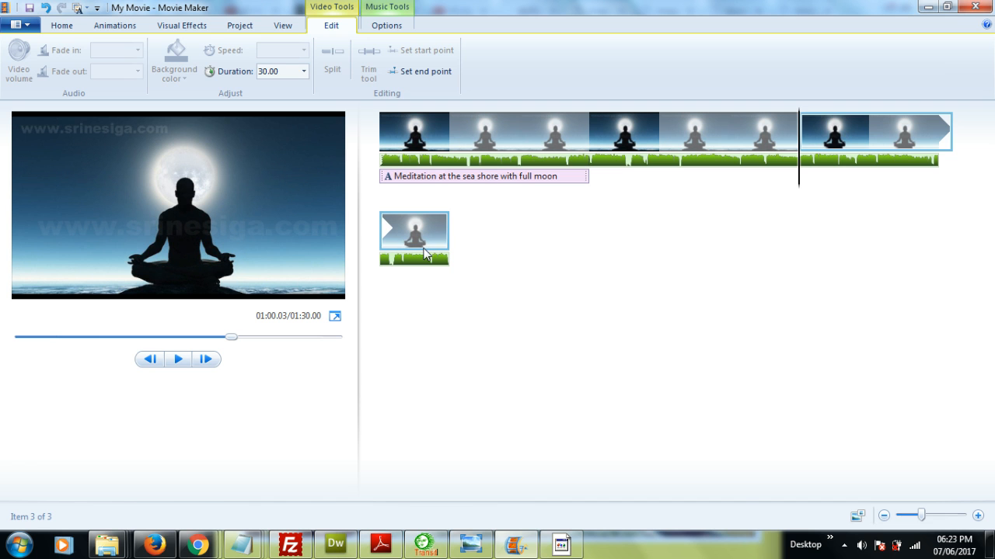
Add the image SriNesigaSpiritual.jpg from the speech folder after the meditation images
{"action": "left_click", "coordinate": [61, 25]}
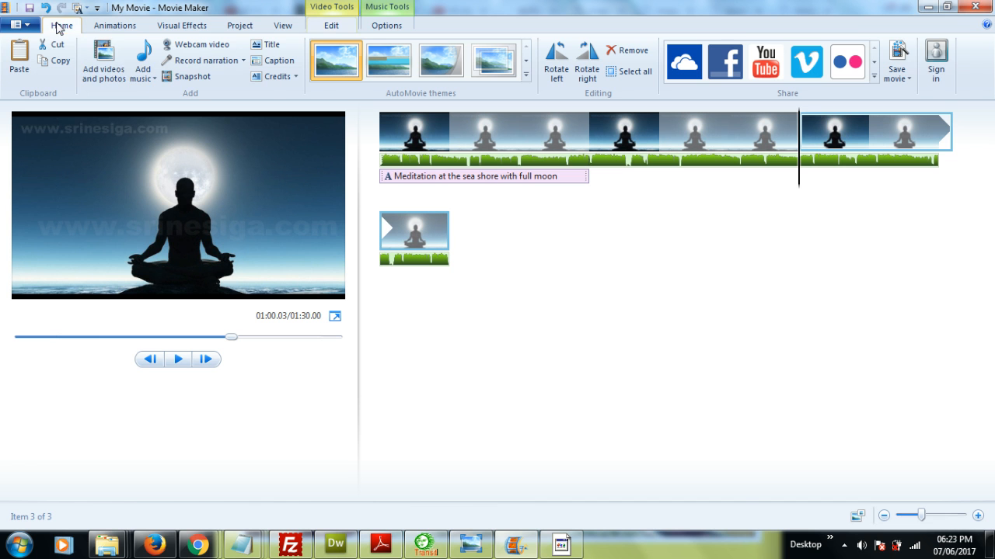
{"action": "left_click", "coordinate": [105, 61]}
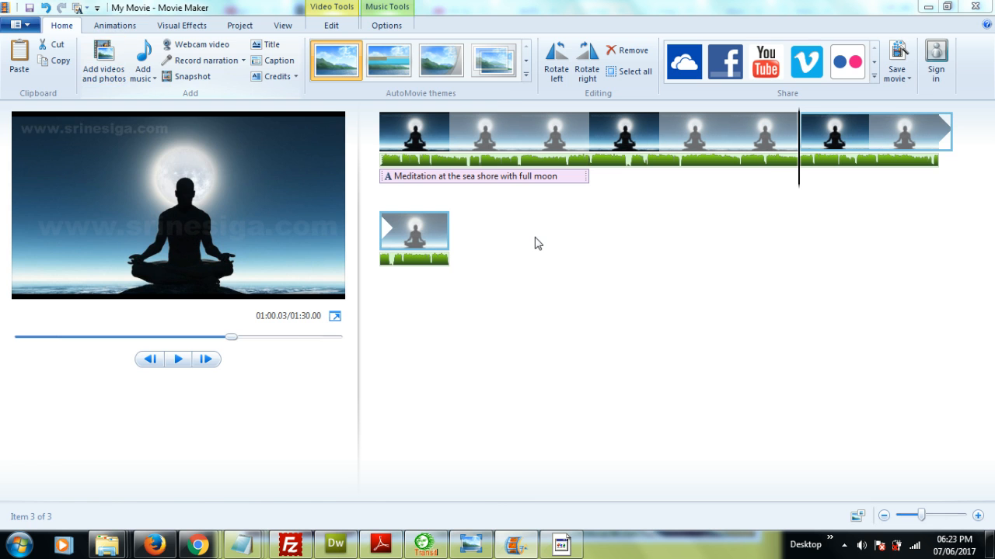
{"action": "left_click", "coordinate": [348, 128]}
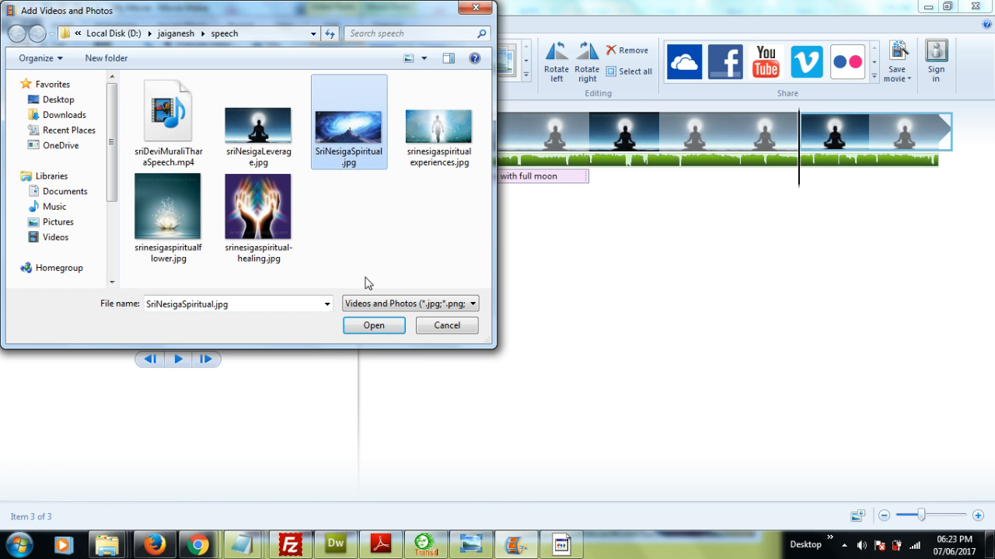
{"action": "left_click", "coordinate": [371, 326]}
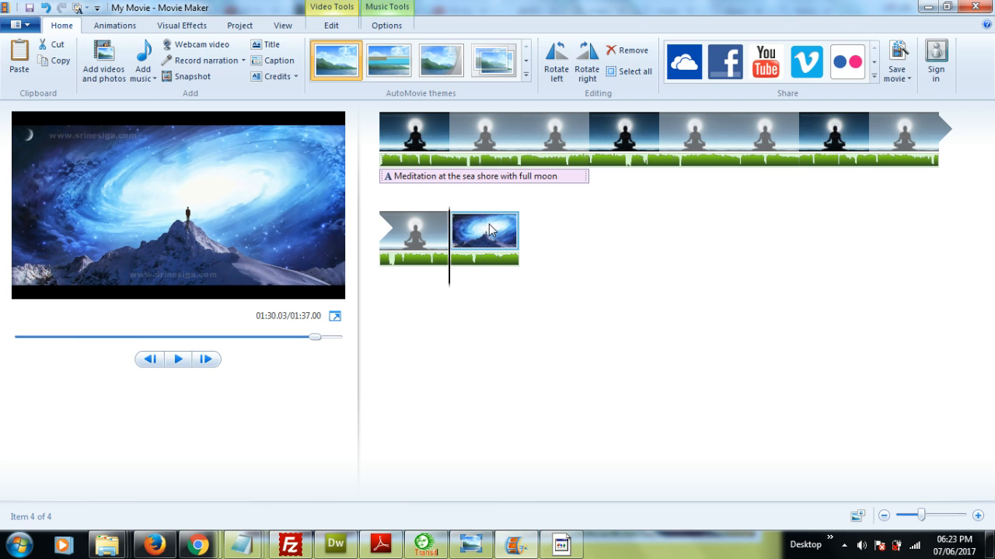
Set the galaxy image's duration to 30 seconds and paste two copies of it after it
{"action": "double_click", "coordinate": [489, 224]}
{"action": "left_click", "coordinate": [276, 69]}
{"action": "type", "text": "30"}
{"action": "key", "text": "Return"}
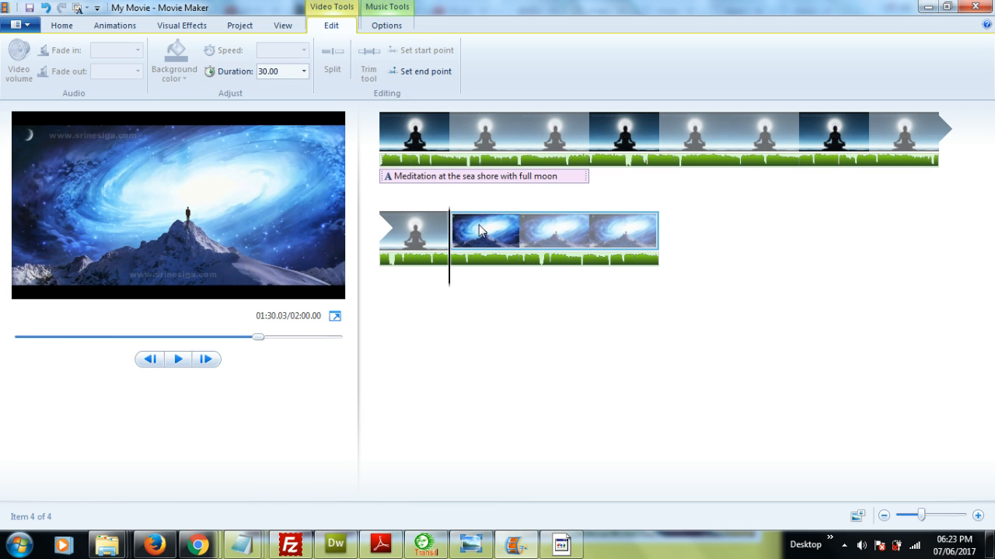
{"action": "key", "text": "ctrl+v"}
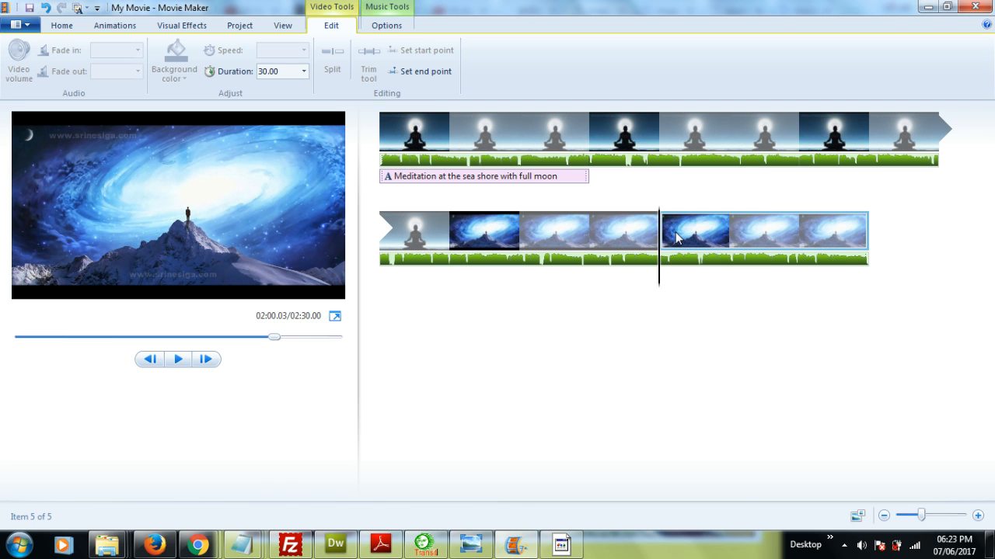
{"action": "key", "text": "ctrl+v"}
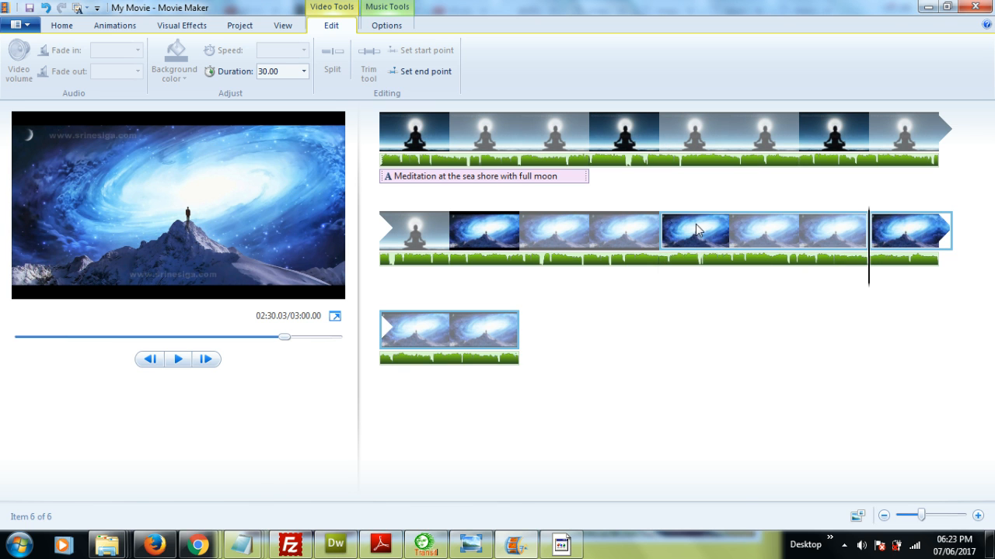
Add the image srinesigaspiritualexperiences.jpg at the end of the timeline
{"action": "right_click", "coordinate": [521, 330]}
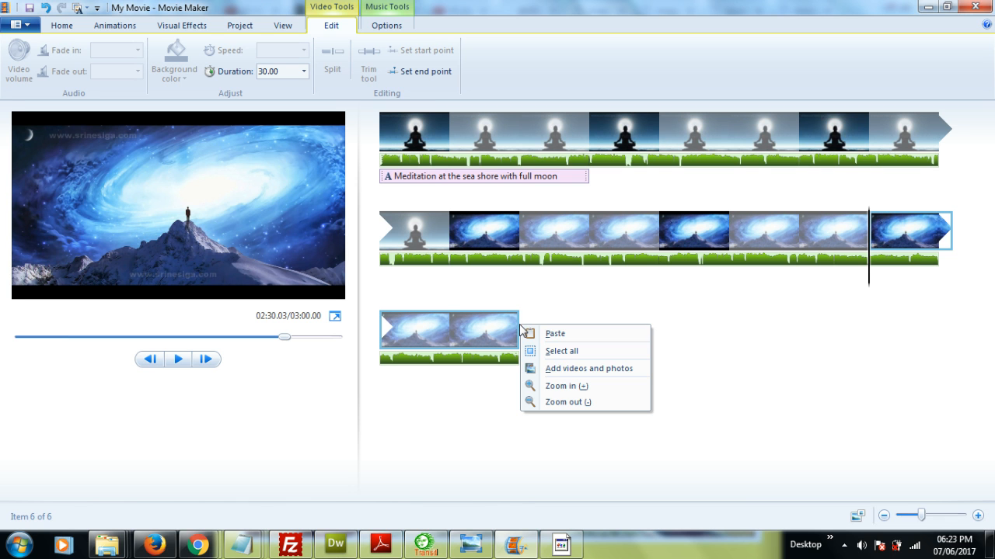
{"action": "left_click", "coordinate": [564, 372]}
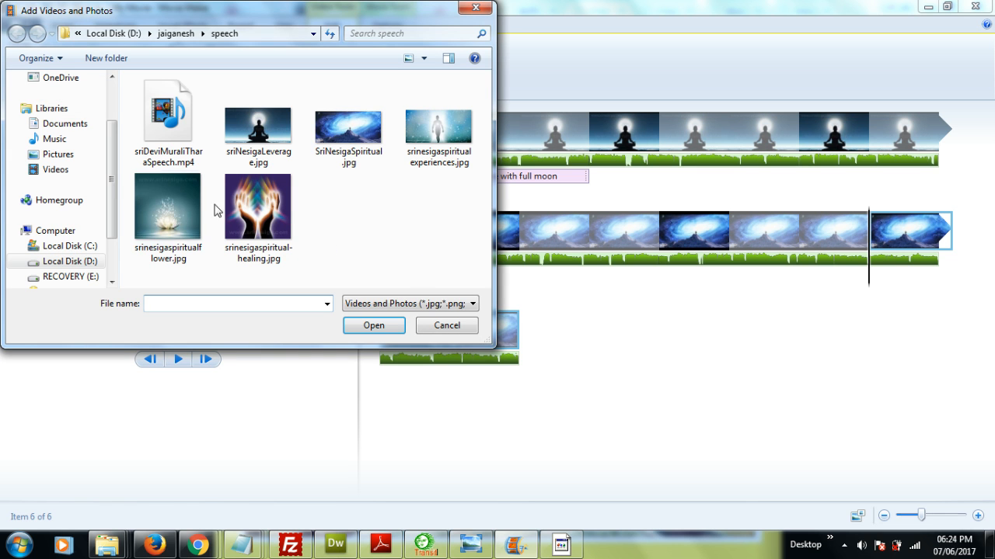
{"action": "left_click", "coordinate": [420, 148]}
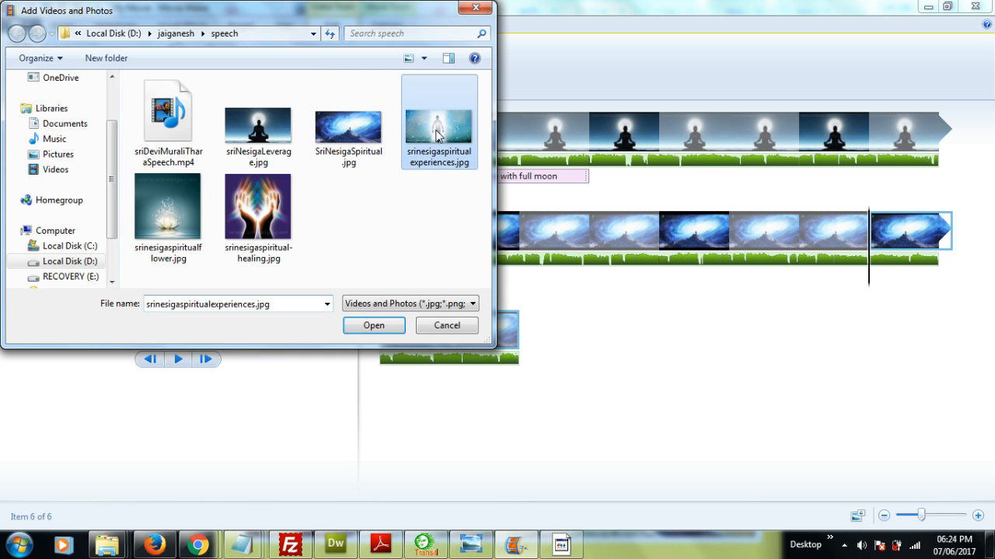
{"action": "left_click", "coordinate": [373, 326]}
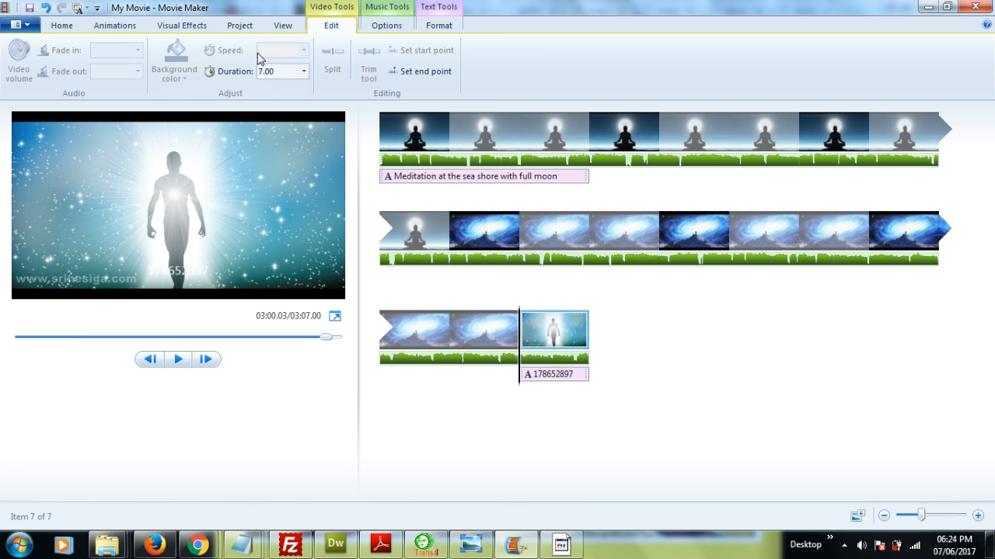
Set the glowing figure image's duration to 30 seconds and paste two copies of it after it
{"action": "left_click", "coordinate": [286, 71]}
{"action": "type", "text": "30"}
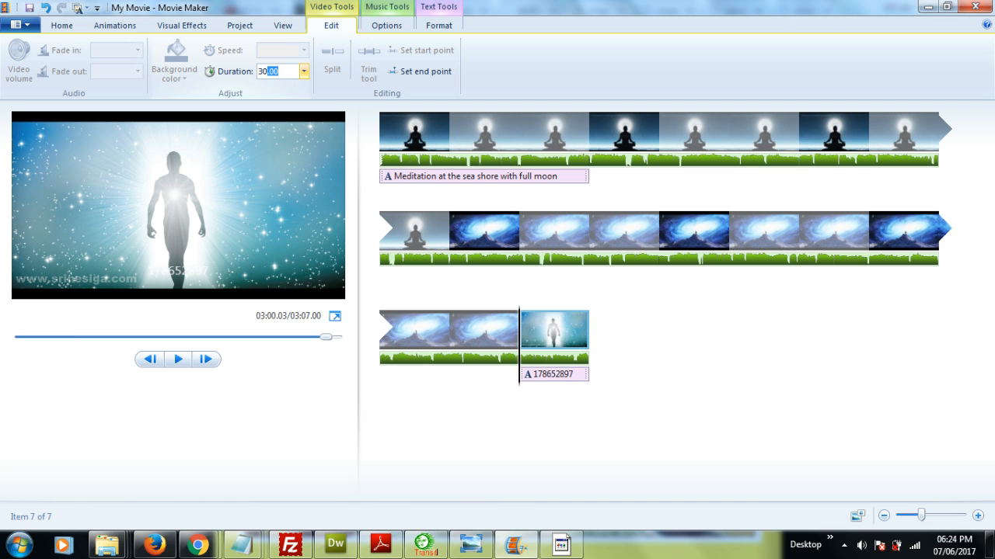
{"action": "key", "text": "Return"}
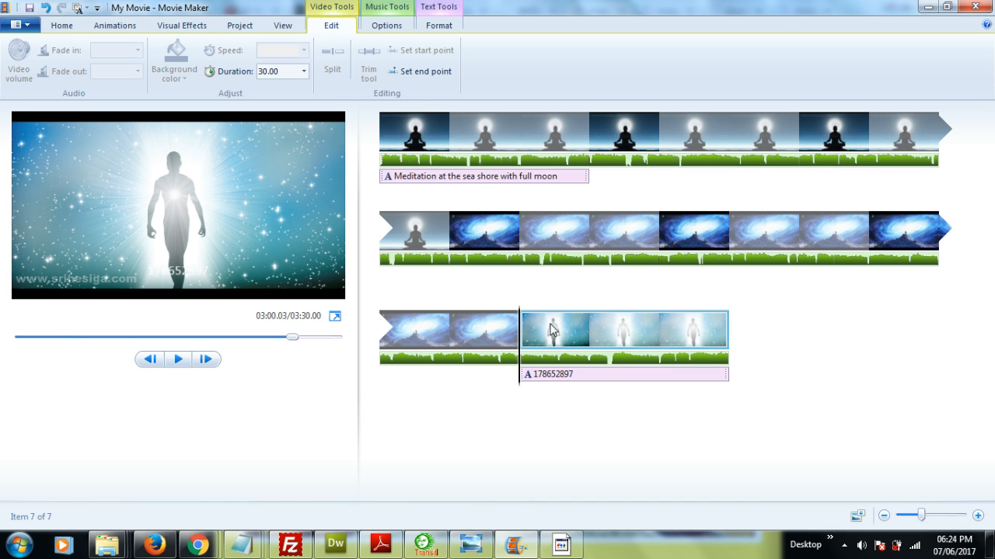
{"action": "key", "text": "ctrl+v"}
{"action": "key", "text": "ctrl+v"}
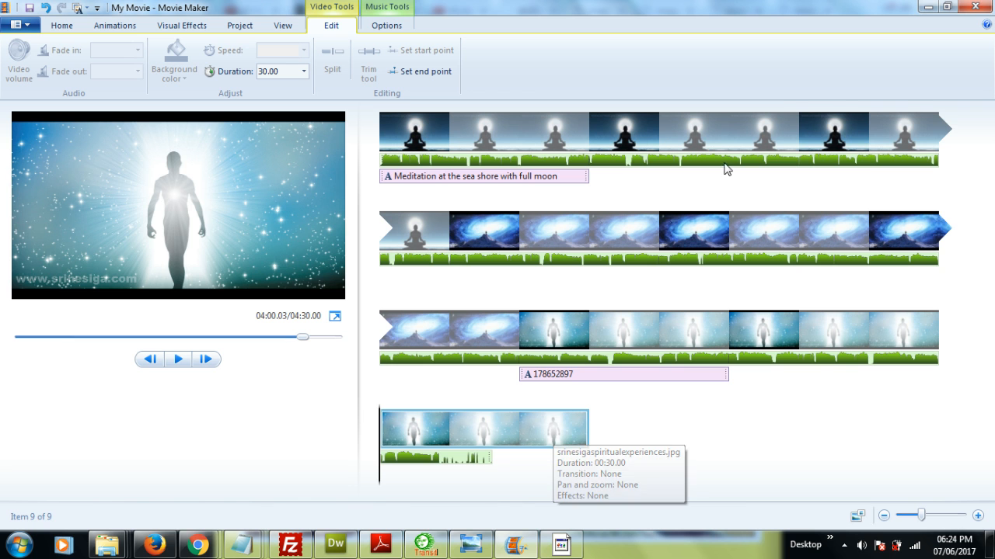
{"action": "left_click", "coordinate": [870, 130]}
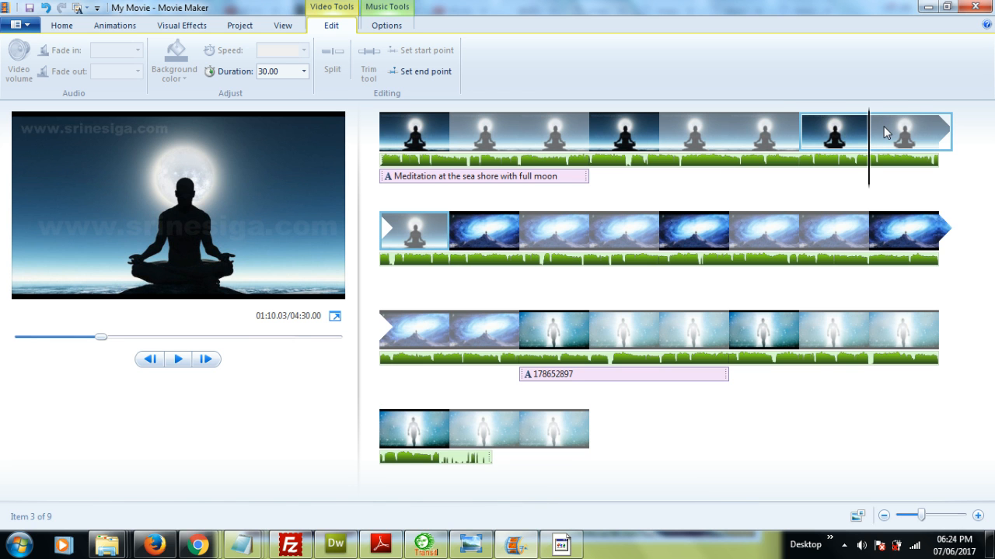
Remove one surplus copy each of the meditation, galaxy and glowing figure images from the timeline
{"action": "key", "text": "Delete"}
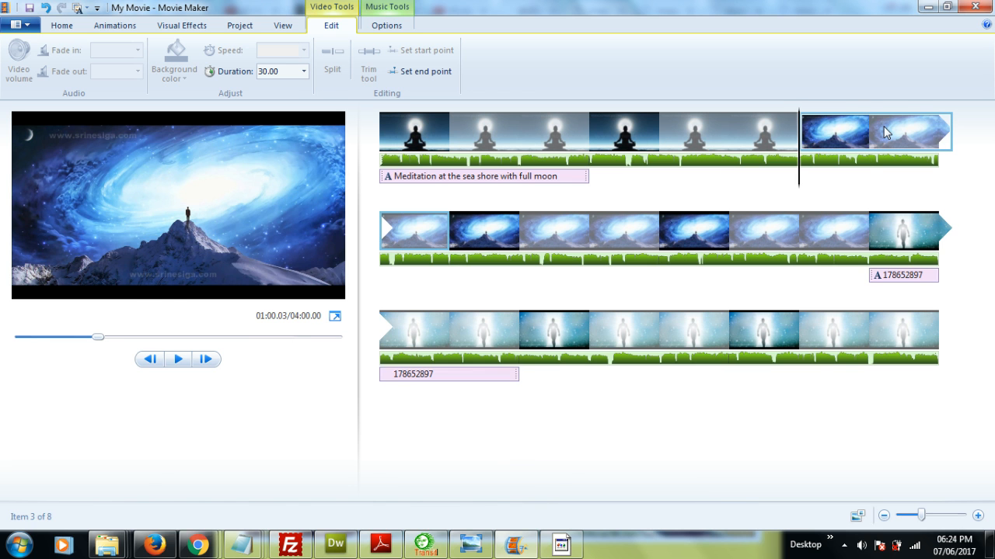
{"action": "left_click", "coordinate": [884, 237]}
{"action": "left_click", "coordinate": [774, 223]}
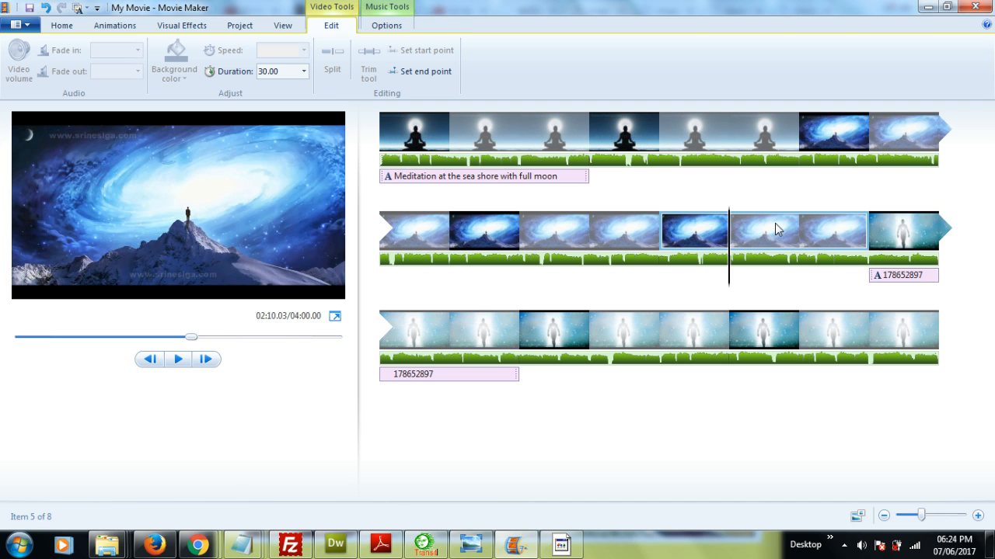
{"action": "key", "text": "Delete"}
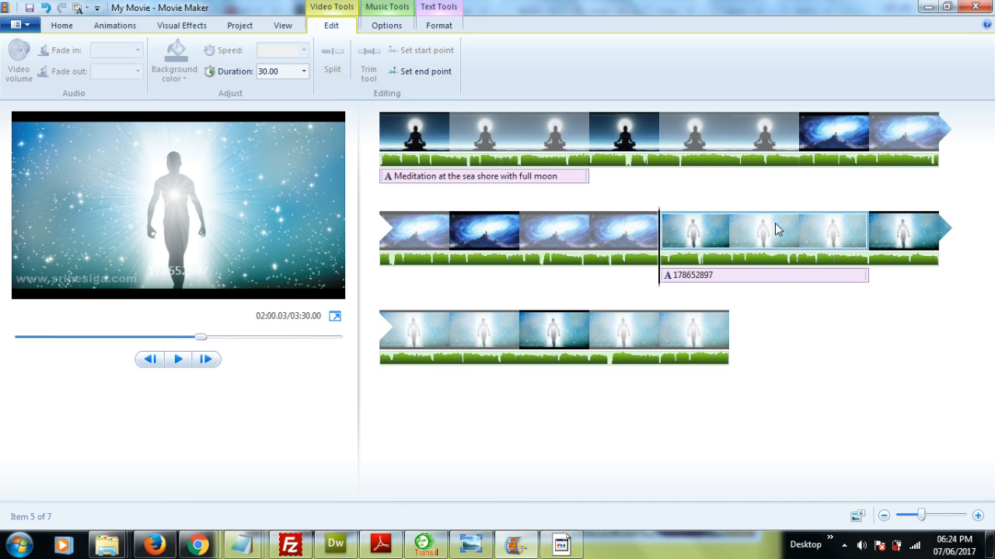
{"action": "left_click", "coordinate": [662, 334]}
{"action": "key", "text": "Delete"}
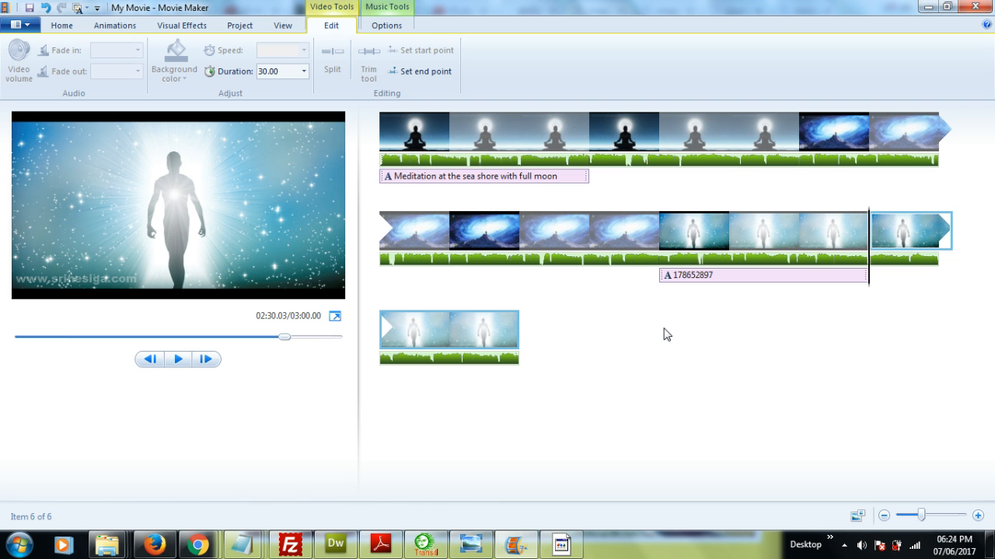
Add the image srinesigaspiritual-healing.jpg from the speech folder at the end of the timeline
{"action": "right_click", "coordinate": [520, 334]}
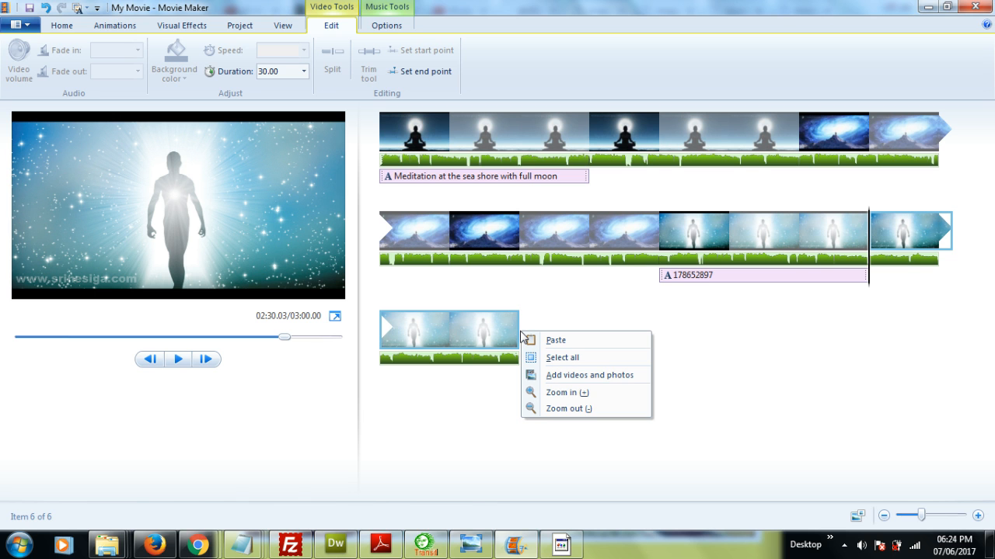
{"action": "left_click", "coordinate": [573, 376]}
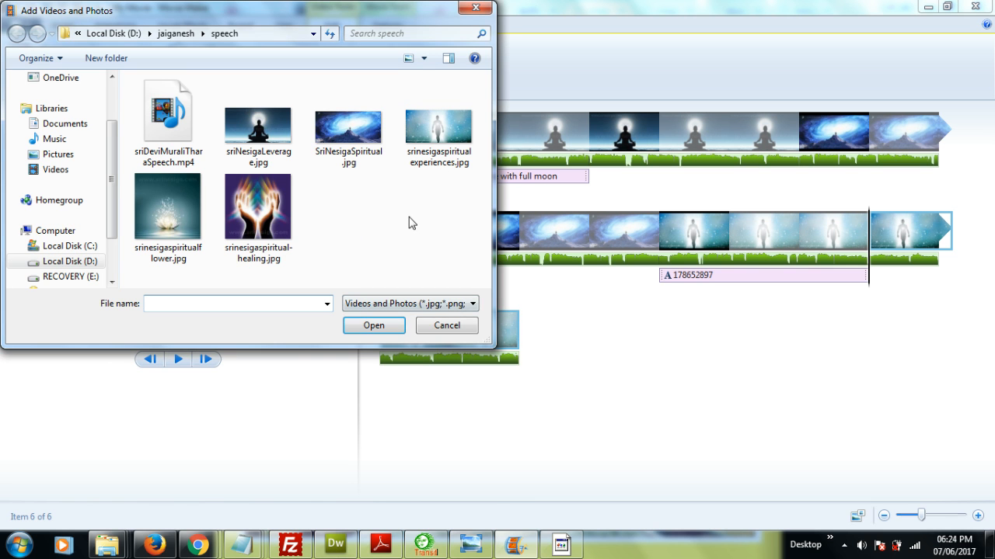
{"action": "left_click", "coordinate": [373, 305]}
{"action": "left_click", "coordinate": [371, 349]}
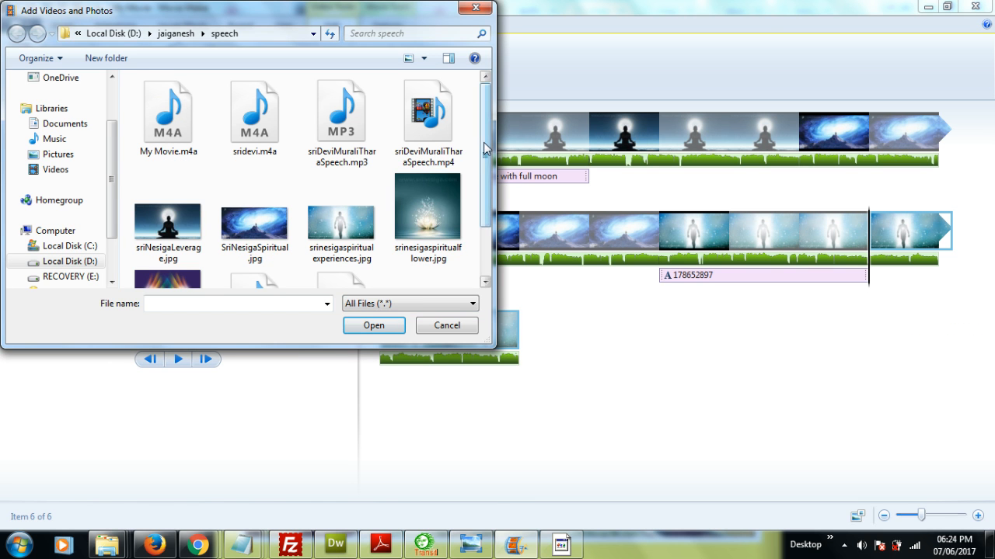
{"action": "left_click_drag", "start_coordinate": [483, 153], "coordinate": [483, 225]}
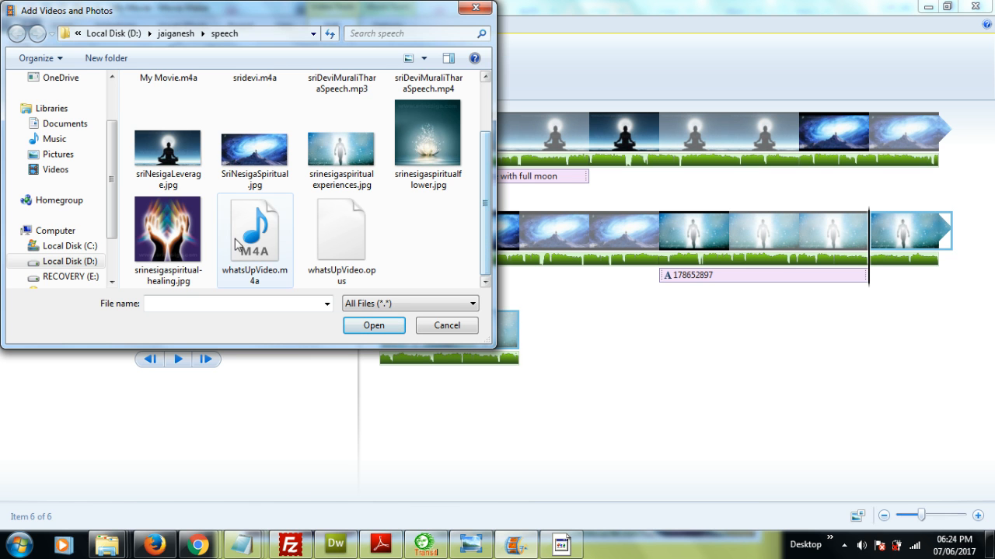
{"action": "left_click", "coordinate": [193, 228]}
{"action": "left_click", "coordinate": [370, 326]}
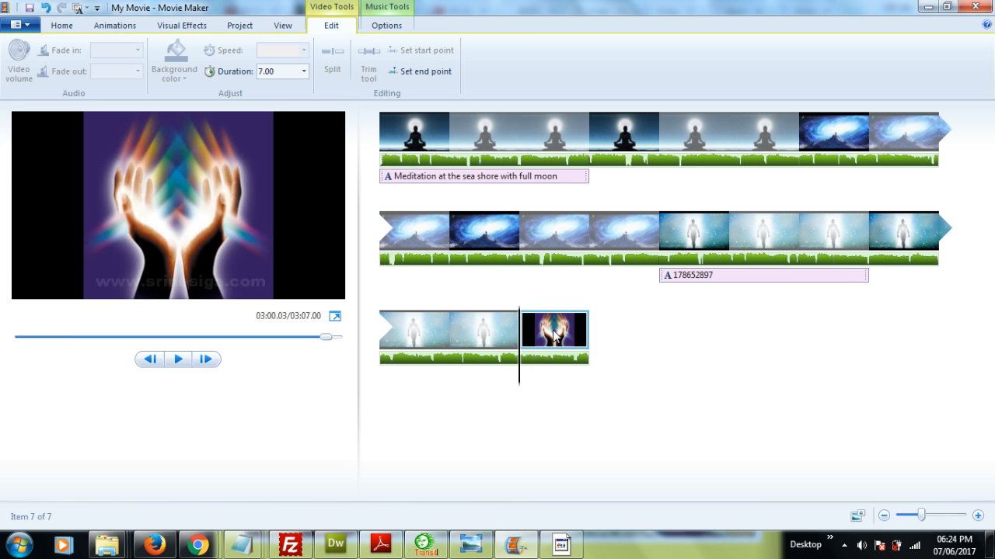
Set the healing hands image's duration to 30 seconds and move it between the galaxy and glowing figure images
{"action": "left_click", "coordinate": [290, 73]}
{"action": "type", "text": "30"}
{"action": "key", "text": "Return"}
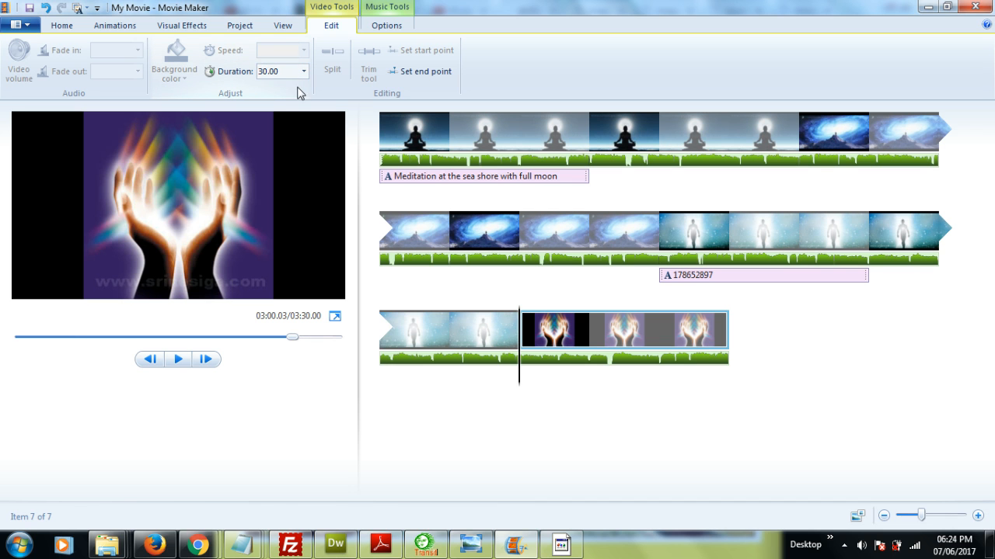
{"action": "mouse_move", "coordinate": [521, 344]}
{"action": "left_mouse_down"}
{"action": "mouse_move", "coordinate": [545, 295]}
{"action": "mouse_move", "coordinate": [542, 272]}
{"action": "mouse_move", "coordinate": [658, 264]}
{"action": "left_mouse_up"}
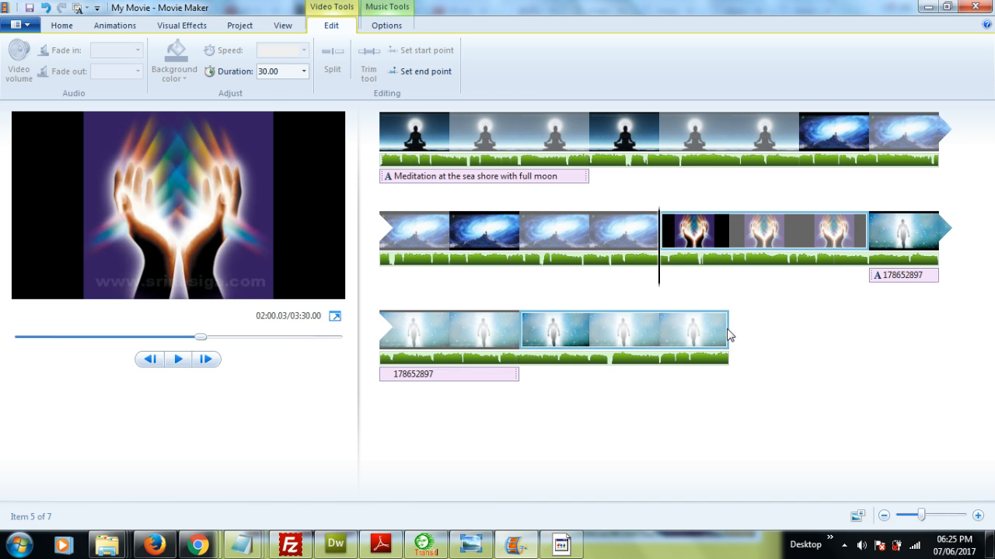
Add the image srinesigaspiritualflower.jpg from the speech folder at the end of the timeline
{"action": "right_click", "coordinate": [726, 335]}
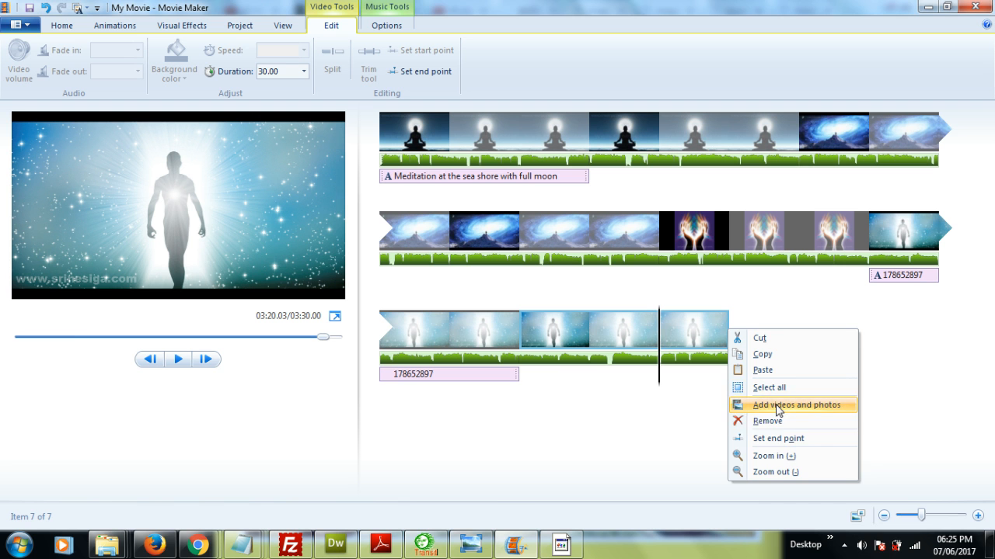
{"action": "left_click", "coordinate": [742, 405]}
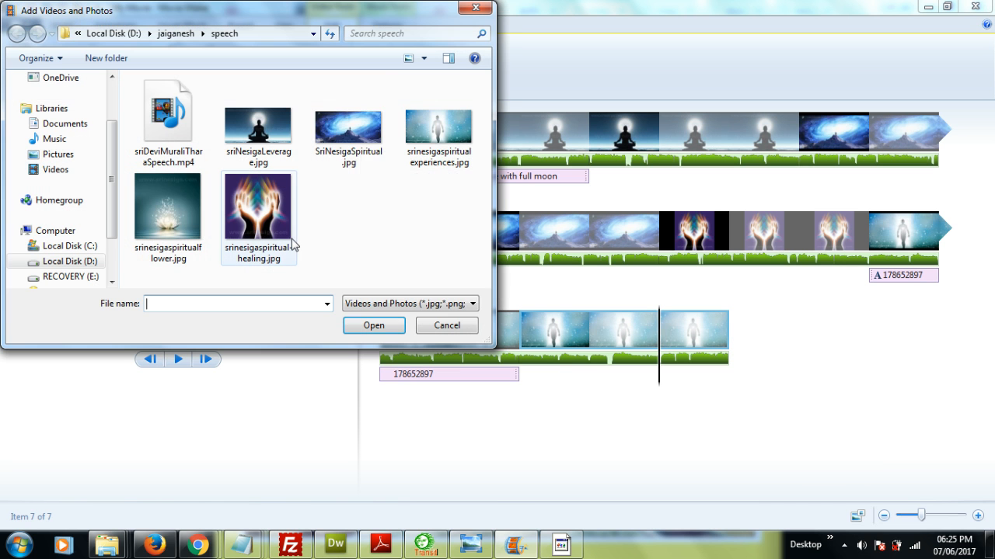
{"action": "left_click", "coordinate": [179, 206]}
{"action": "left_click", "coordinate": [369, 327]}
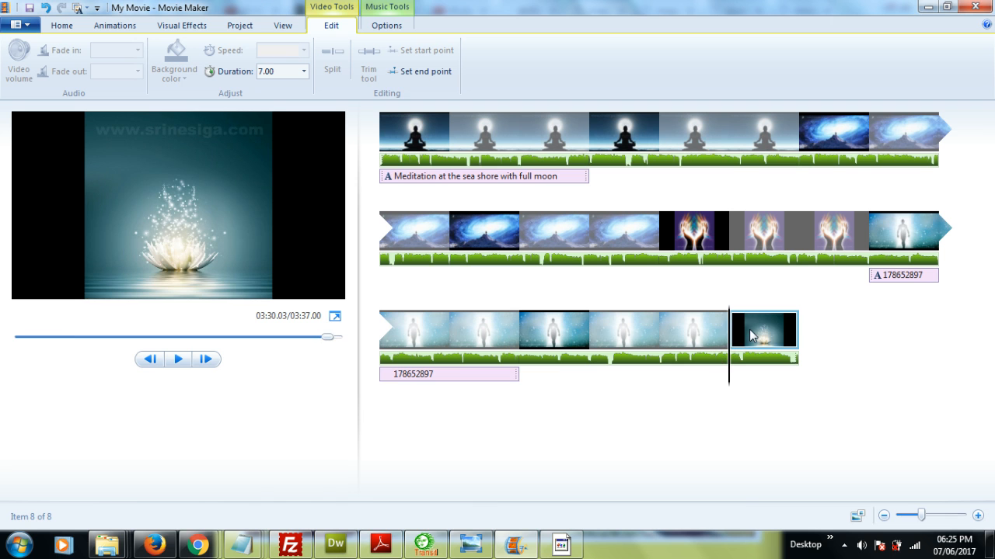
Set the flower image's duration to 30 seconds and move it between the meditation and galaxy images
{"action": "left_click", "coordinate": [286, 71]}
{"action": "type", "text": "30"}
{"action": "key", "text": "Return"}
{"action": "left_click_drag", "start_coordinate": [802, 341], "coordinate": [796, 152]}
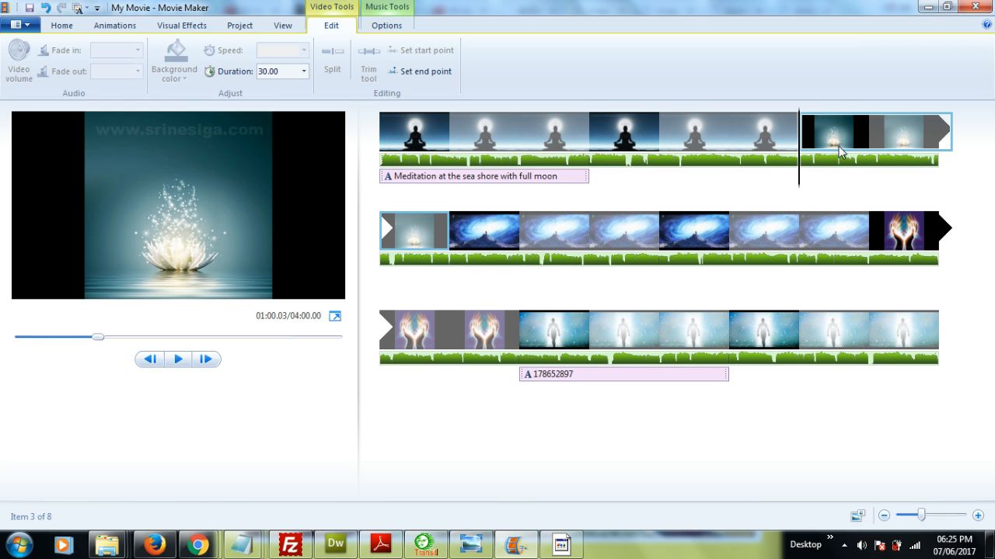
Start adding another photo to the timeline and copy the path of the upthesam folder from its File Explorer window
{"action": "right_click", "coordinate": [942, 333]}
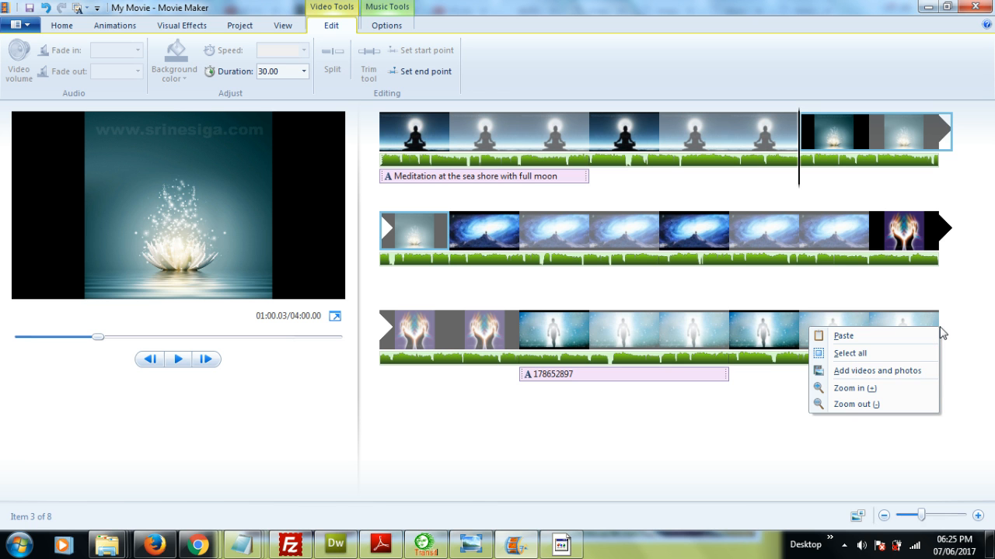
{"action": "left_click", "coordinate": [876, 372]}
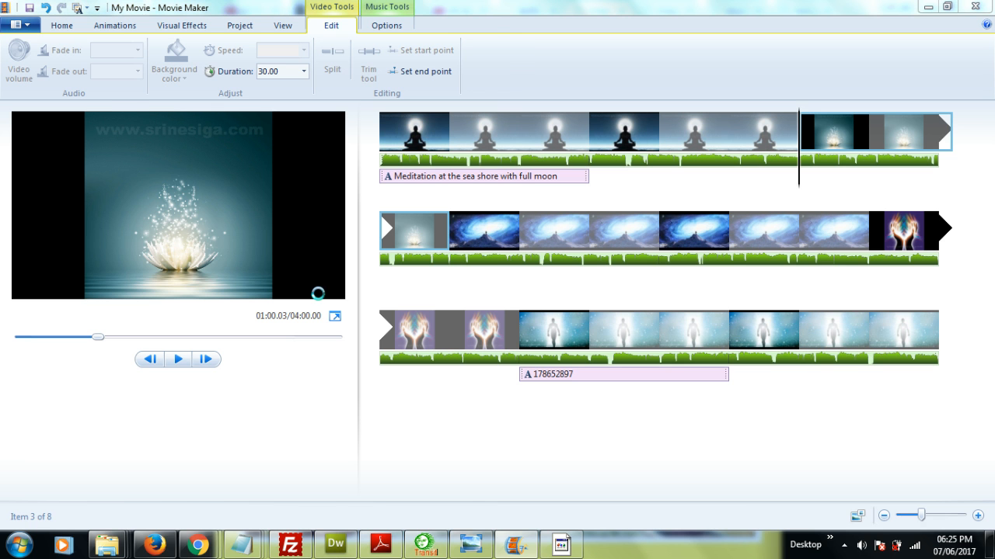
{"action": "left_click", "coordinate": [185, 34]}
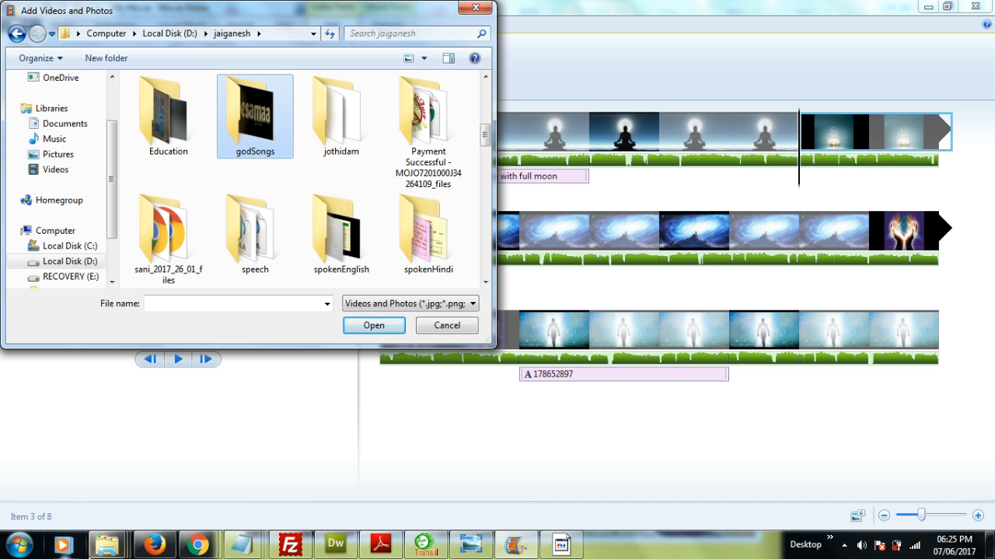
{"action": "left_click", "coordinate": [110, 550]}
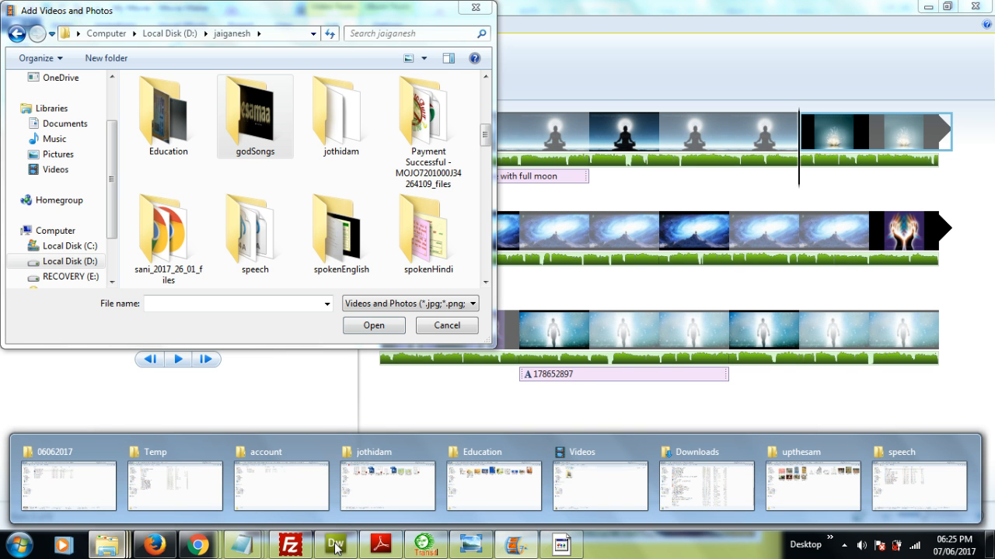
{"action": "left_click", "coordinate": [806, 447]}
{"action": "left_click", "coordinate": [546, 28]}
{"action": "right_click", "coordinate": [390, 28]}
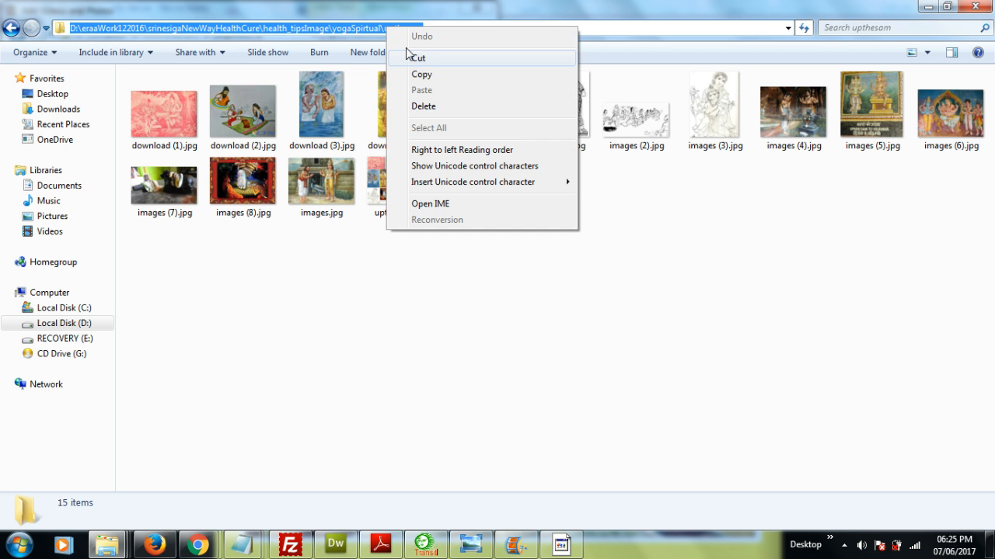
{"action": "left_click", "coordinate": [395, 77]}
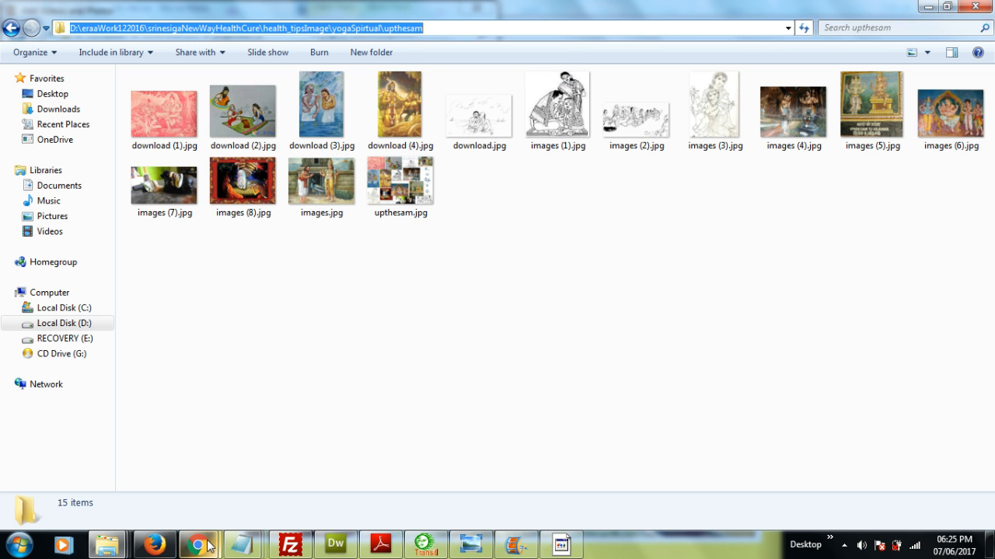
Switch back to Movie Maker and add images.jpg from the copied upthesam folder path after the flower image
{"action": "left_click", "coordinate": [517, 546]}
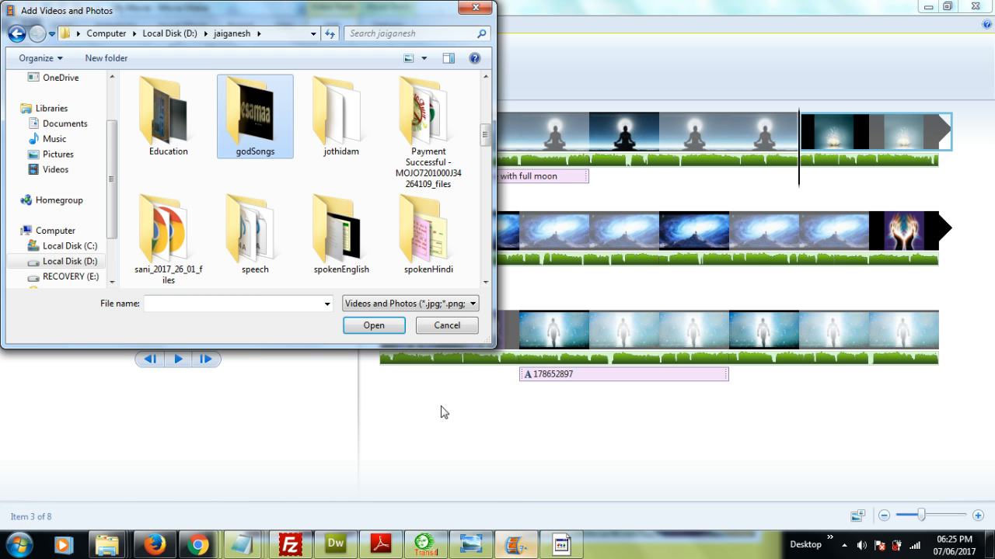
{"action": "left_click", "coordinate": [258, 303]}
{"action": "key", "text": "ctrl+v"}
{"action": "key", "text": "Return"}
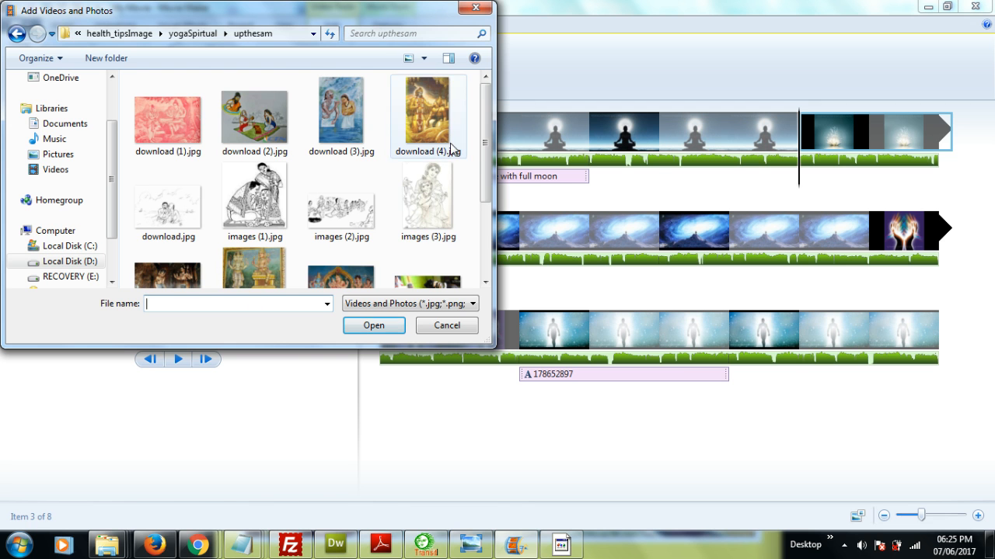
{"action": "left_click_drag", "start_coordinate": [484, 151], "coordinate": [490, 204]}
{"action": "left_click", "coordinate": [254, 253]}
{"action": "left_click", "coordinate": [374, 326]}
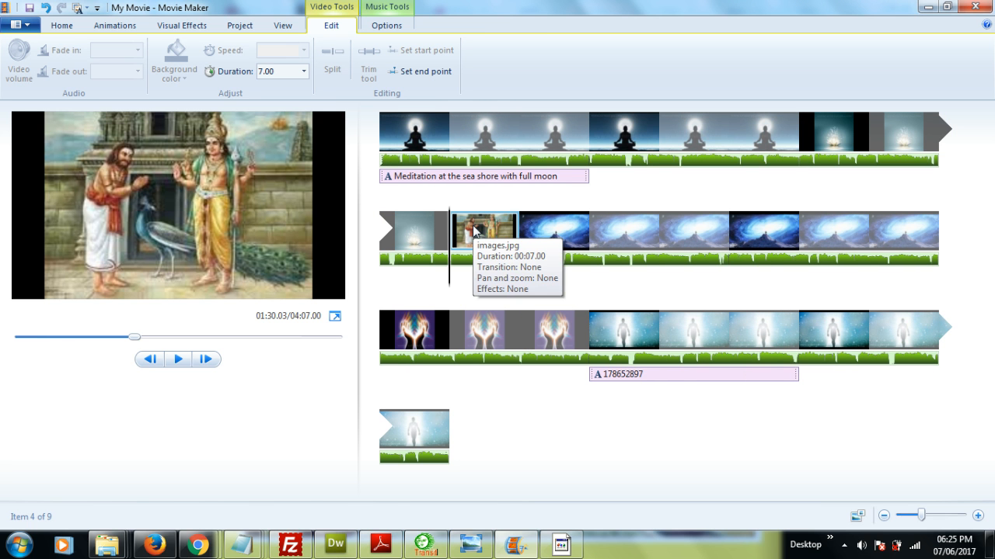
Set the duration of images.jpg to 30 seconds and leave the preview paused
{"action": "left_click", "coordinate": [283, 72]}
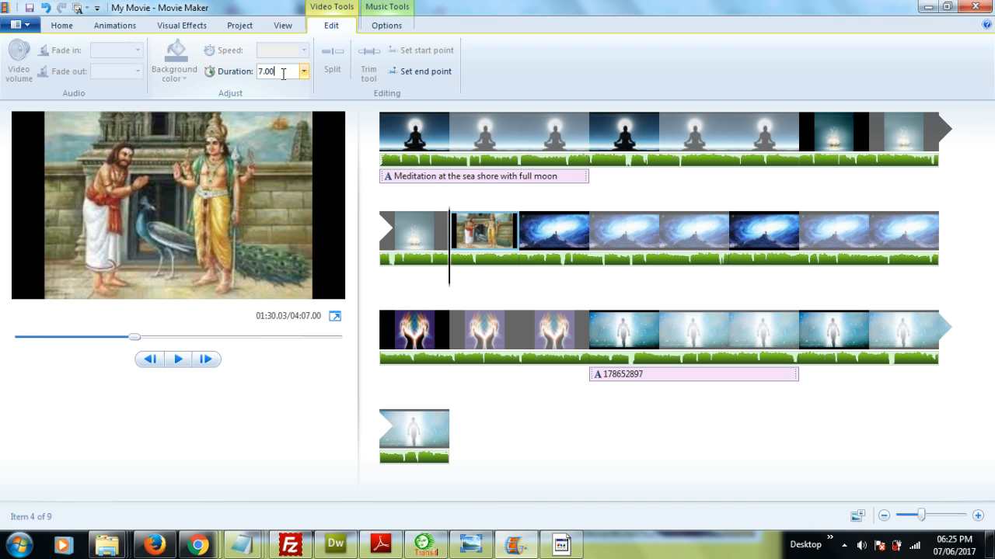
{"action": "double_click", "coordinate": [283, 72]}
{"action": "key", "text": "Return"}
{"action": "left_click", "coordinate": [283, 72]}
{"action": "double_click", "coordinate": [283, 72]}
{"action": "type", "text": "32"}
{"action": "type", "text": "0"}
{"action": "key", "text": "BackSpace"}
{"action": "key", "text": "BackSpace"}
{"action": "type", "text": "0"}
{"action": "key", "text": "Return"}
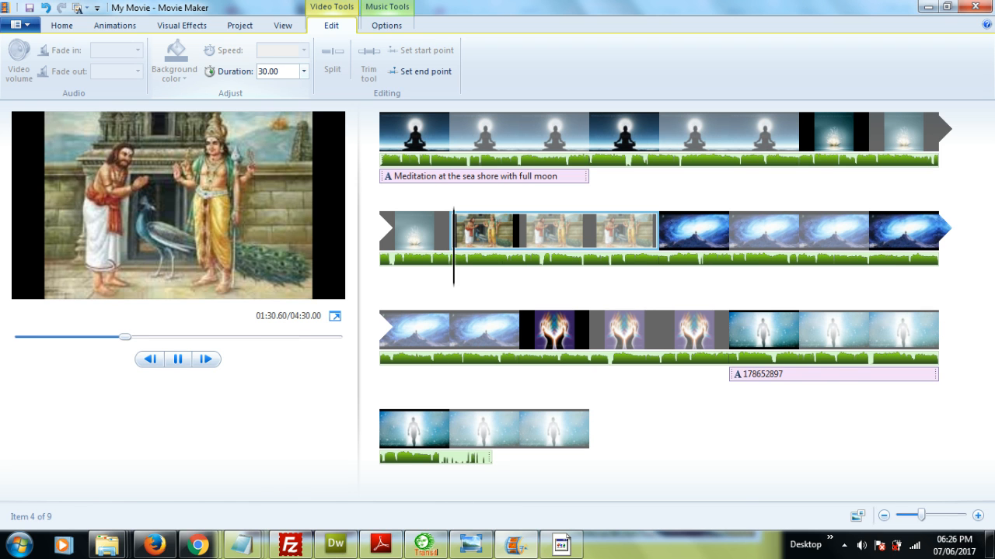
{"action": "left_click", "coordinate": [176, 364]}
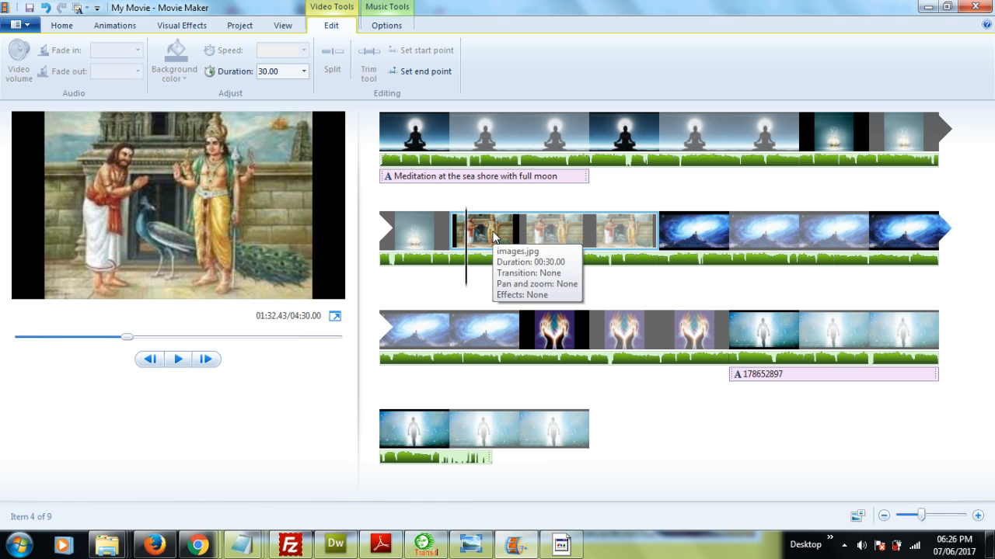
Shorten the last glowing figure image to fit the music's end, trying 20, 18, 15 and 16 seconds and finishing with 15.5 seconds
{"action": "left_click", "coordinate": [512, 424]}
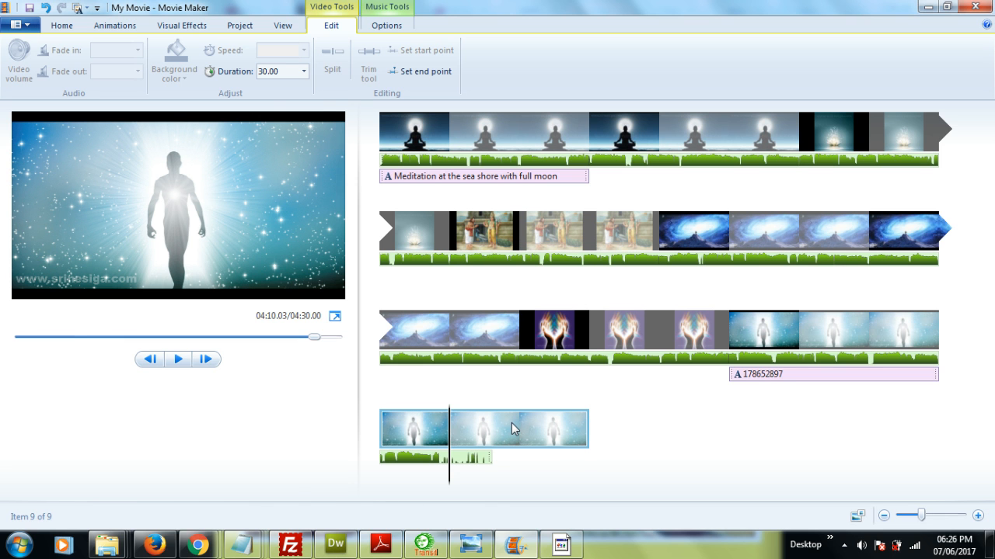
{"action": "left_click", "coordinate": [284, 70]}
{"action": "type", "text": "20"}
{"action": "key", "text": "Return"}
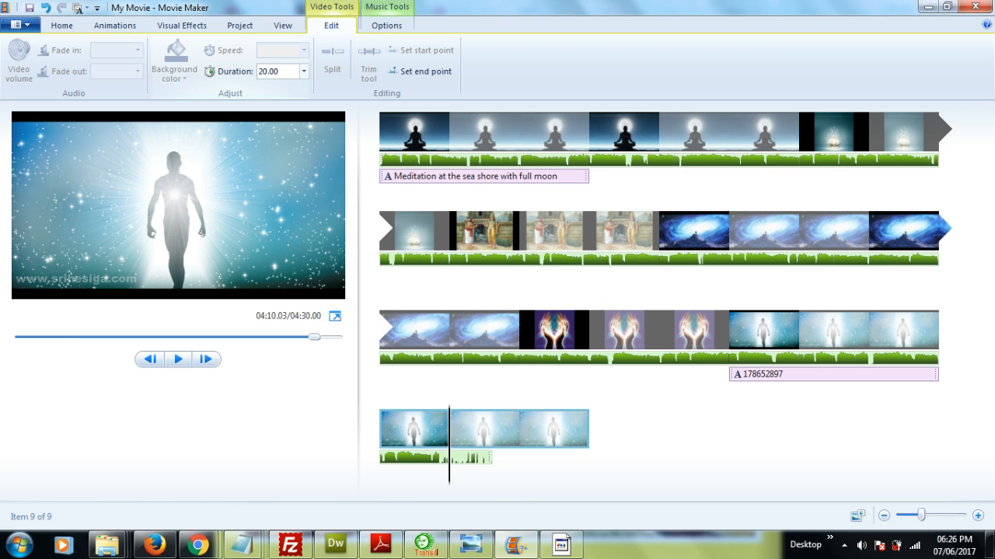
{"action": "left_click", "coordinate": [282, 71]}
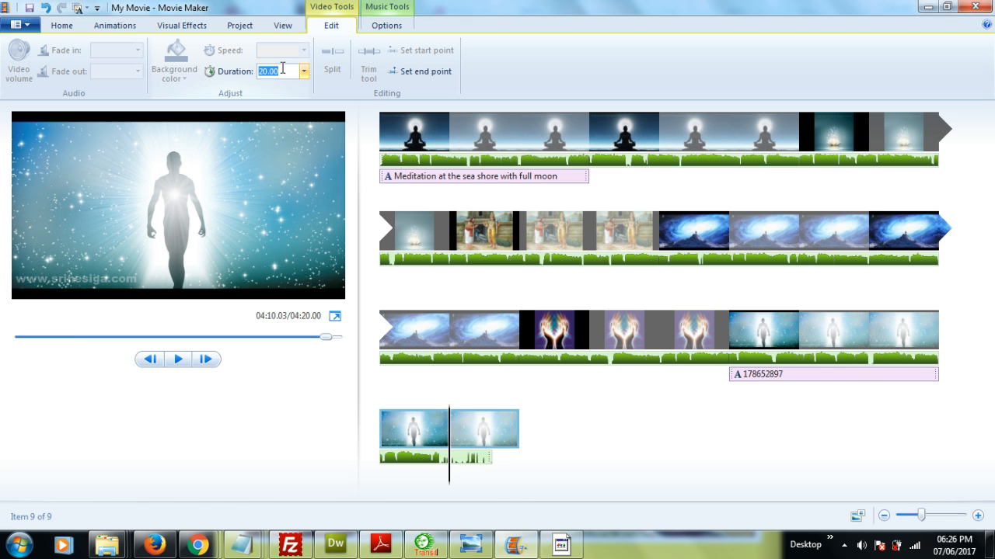
{"action": "type", "text": "18"}
{"action": "key", "text": "Return"}
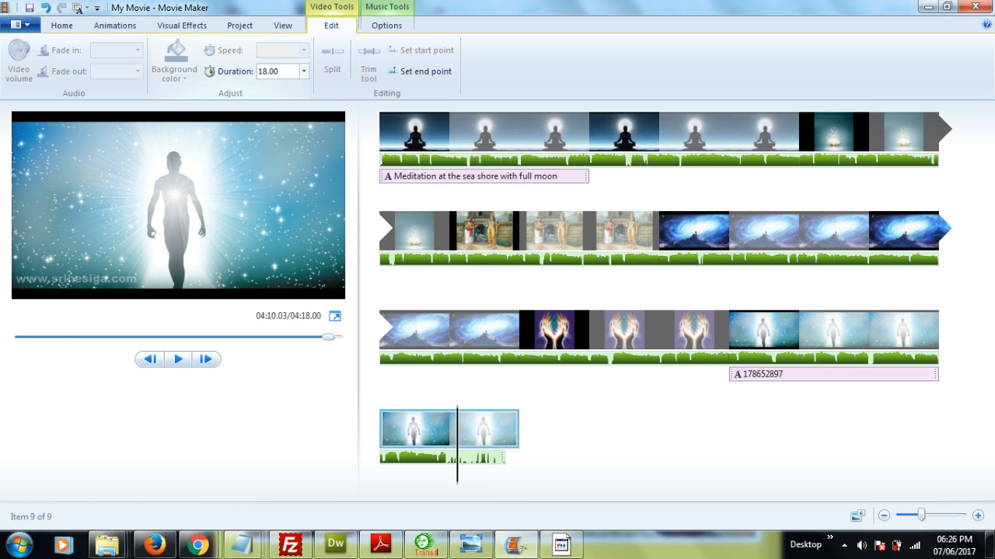
{"action": "left_click", "coordinate": [297, 75]}
{"action": "type", "text": "15"}
{"action": "key", "text": "Return"}
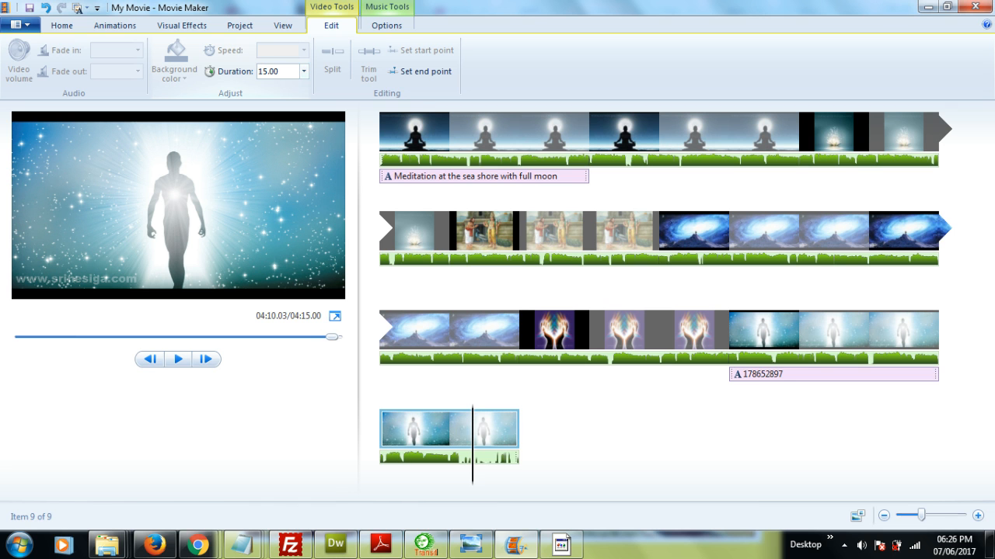
{"action": "left_click", "coordinate": [294, 71]}
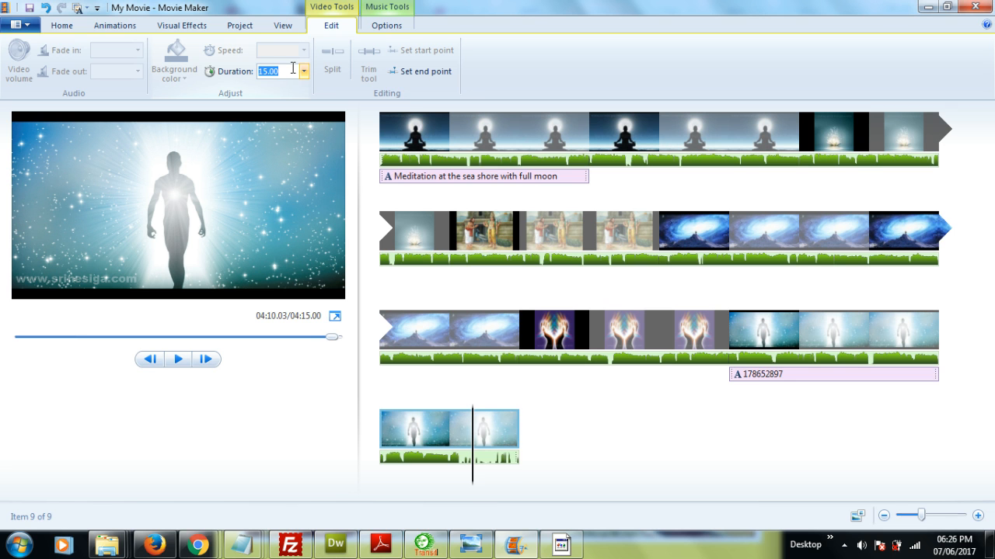
{"action": "type", "text": "16"}
{"action": "key", "text": "Return"}
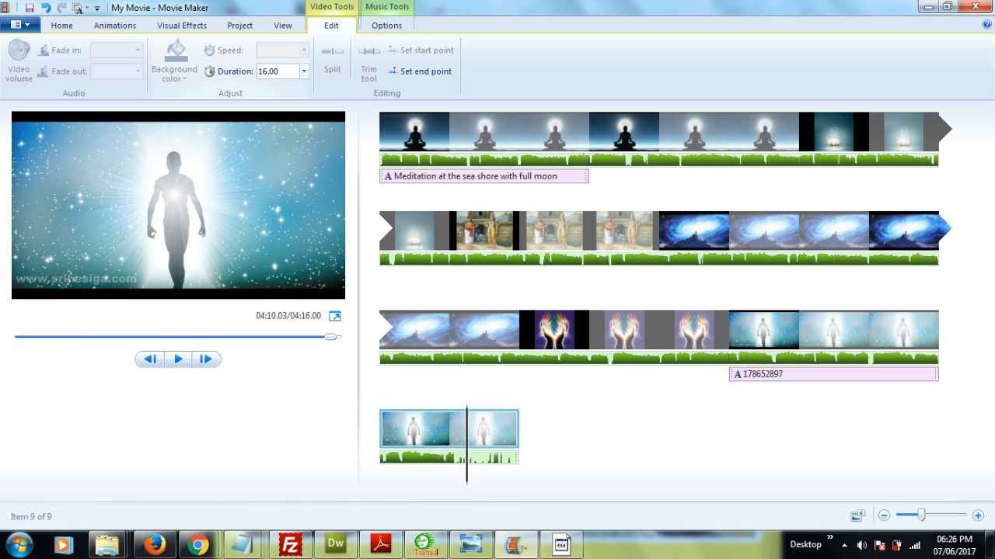
{"action": "left_click", "coordinate": [293, 69]}
{"action": "type", "text": "15.5"}
{"action": "key", "text": "Return"}
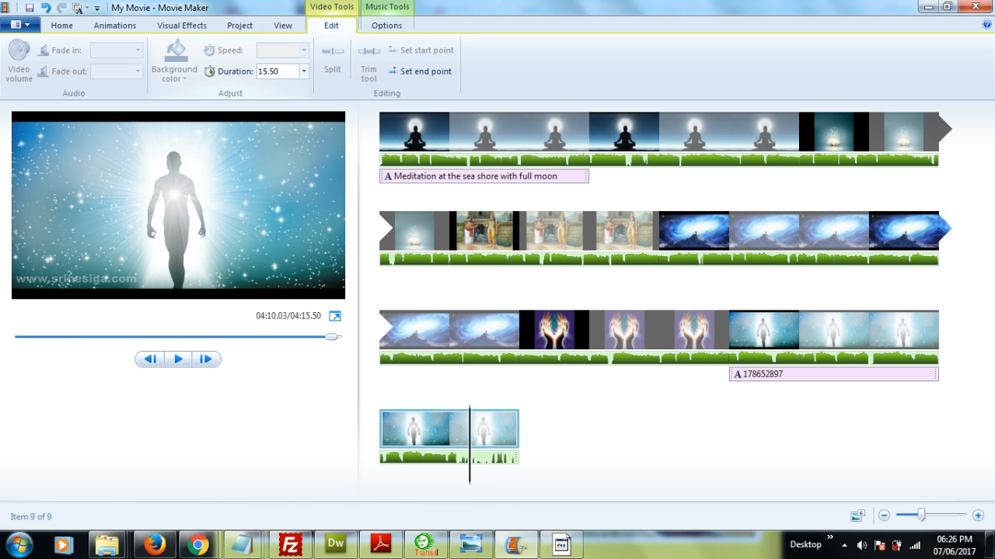
Try durations of 17.5 and 17 seconds on the last glowing figure image to match the end of the music
{"action": "left_click", "coordinate": [293, 69]}
{"action": "type", "text": "16"}
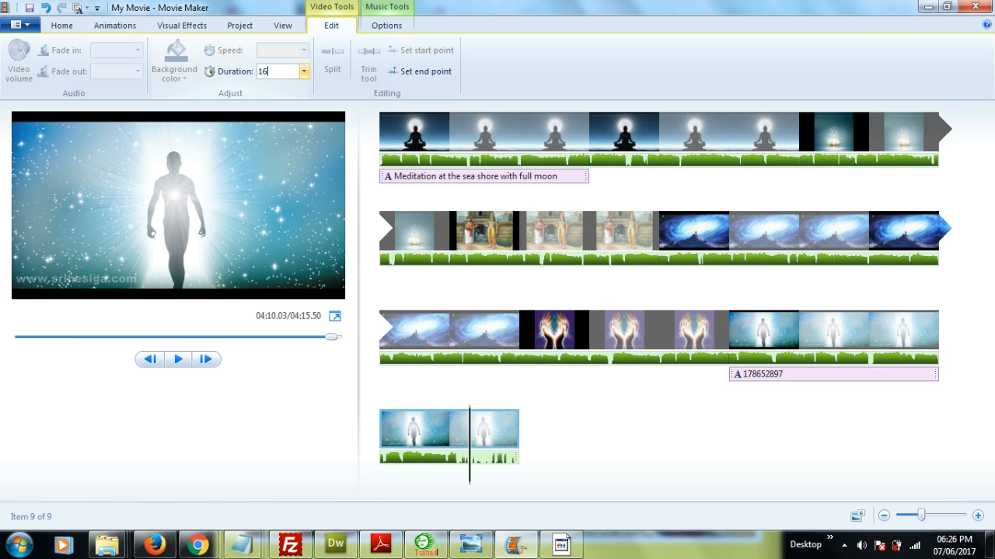
{"action": "key", "text": "Return"}
{"action": "left_click", "coordinate": [293, 68]}
{"action": "type", "text": "17"}
{"action": "key", "text": "Return"}
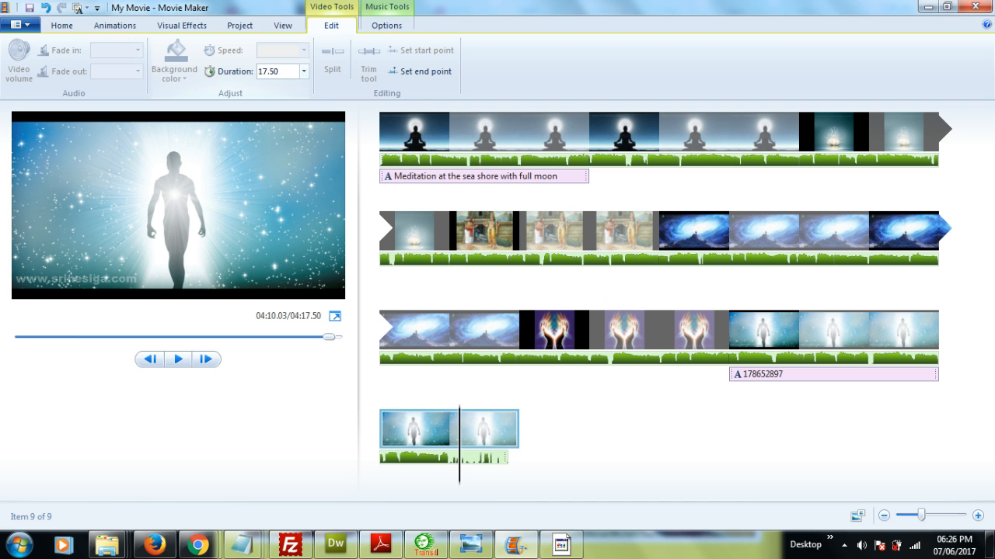
{"action": "left_click", "coordinate": [292, 69]}
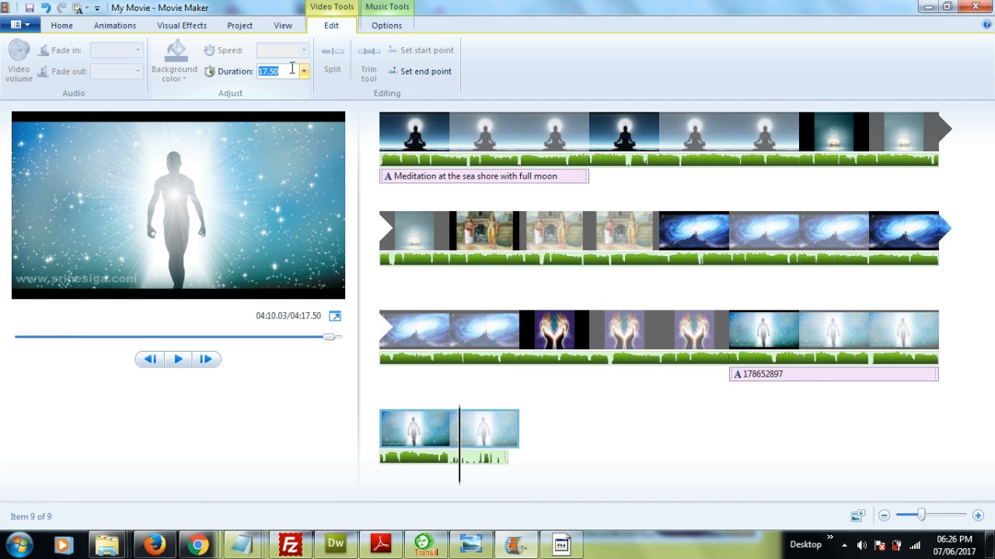
{"action": "type", "text": "17"}
{"action": "key", "text": "Return"}
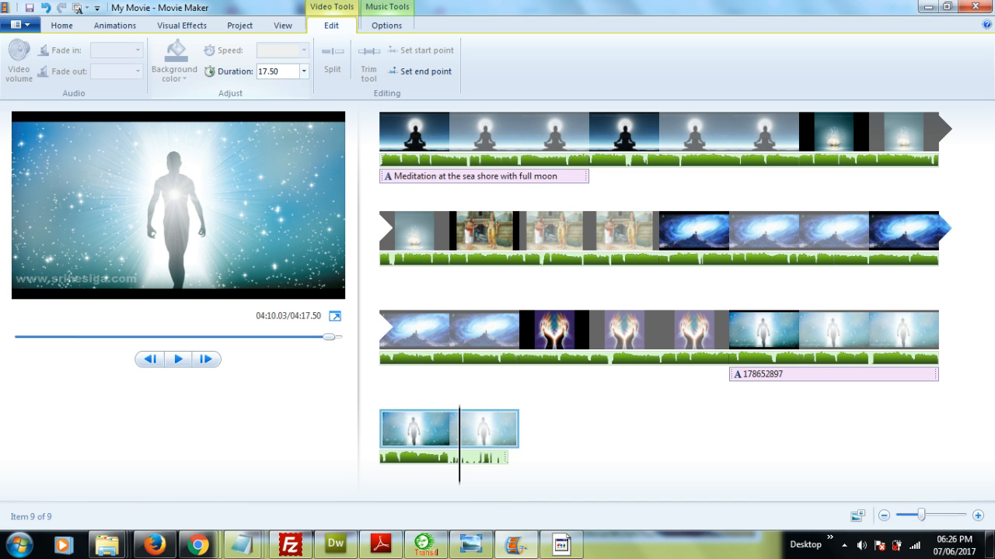
{"action": "left_click", "coordinate": [285, 70]}
{"action": "left_click", "coordinate": [285, 70]}
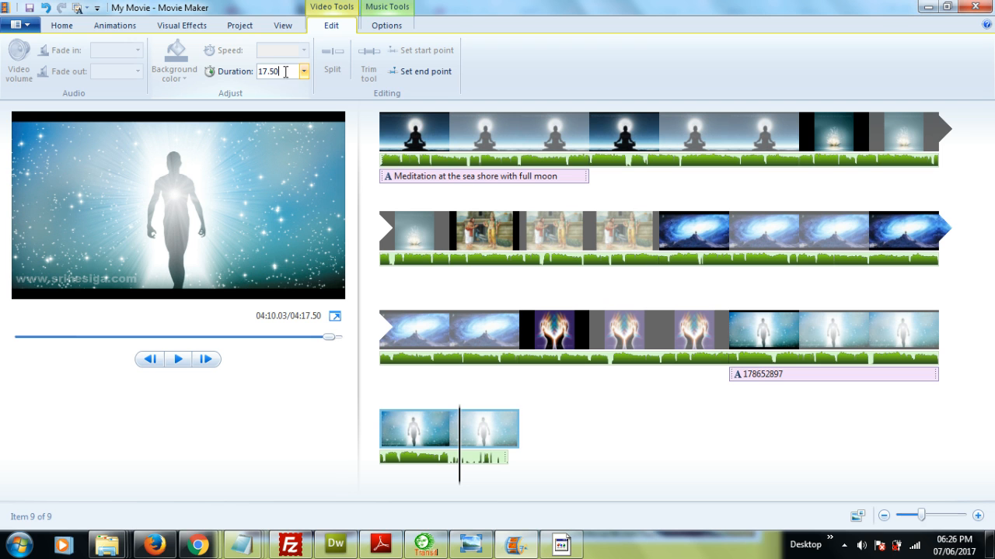
{"action": "key", "text": "BackSpace"}
{"action": "key", "text": "BackSpace"}
{"action": "key", "text": "BackSpace"}
{"action": "key", "text": "Return"}
Set the duration of the last glowing figure image to 16 seconds
{"action": "left_click", "coordinate": [281, 69]}
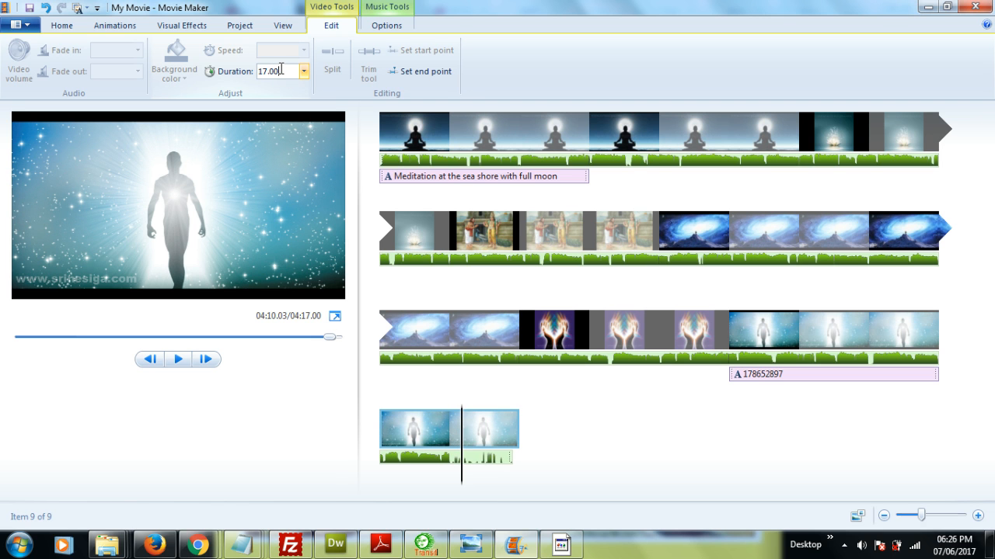
{"action": "double_click", "coordinate": [284, 71]}
{"action": "type", "text": "16"}
{"action": "key", "text": "Return"}
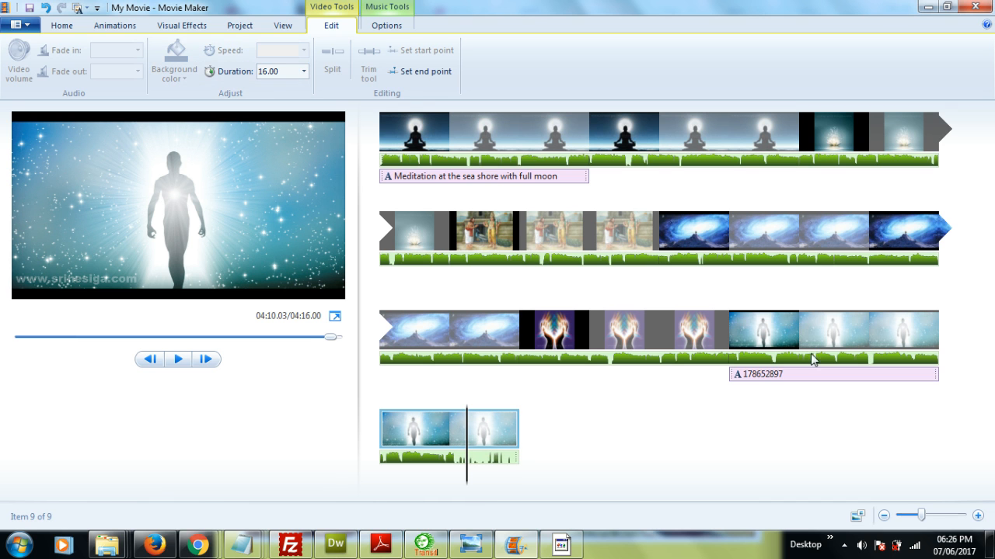
Add download (1).jpg from the upthesam folder between the first and second meditation images
{"action": "left_click", "coordinate": [471, 249]}
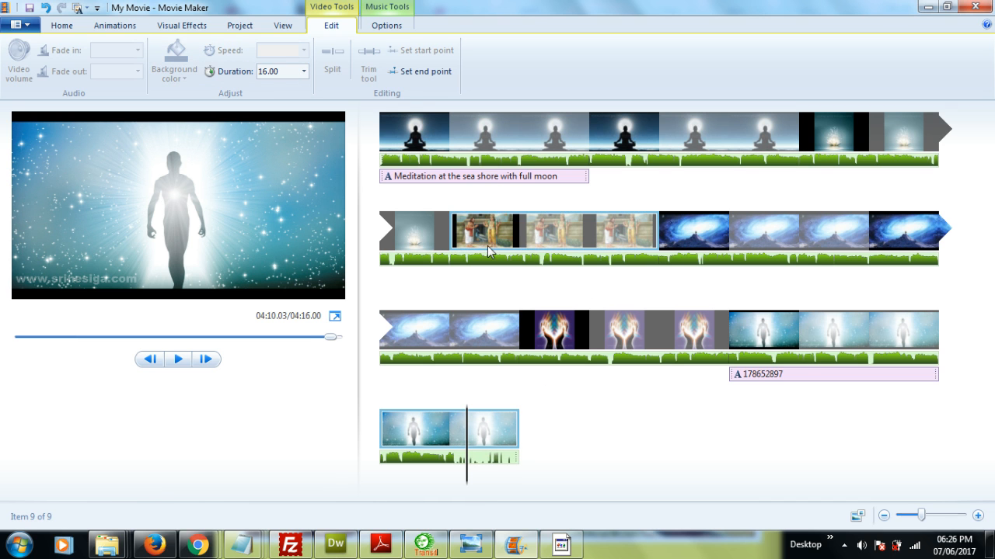
{"action": "left_click", "coordinate": [592, 137]}
{"action": "right_click", "coordinate": [592, 137]}
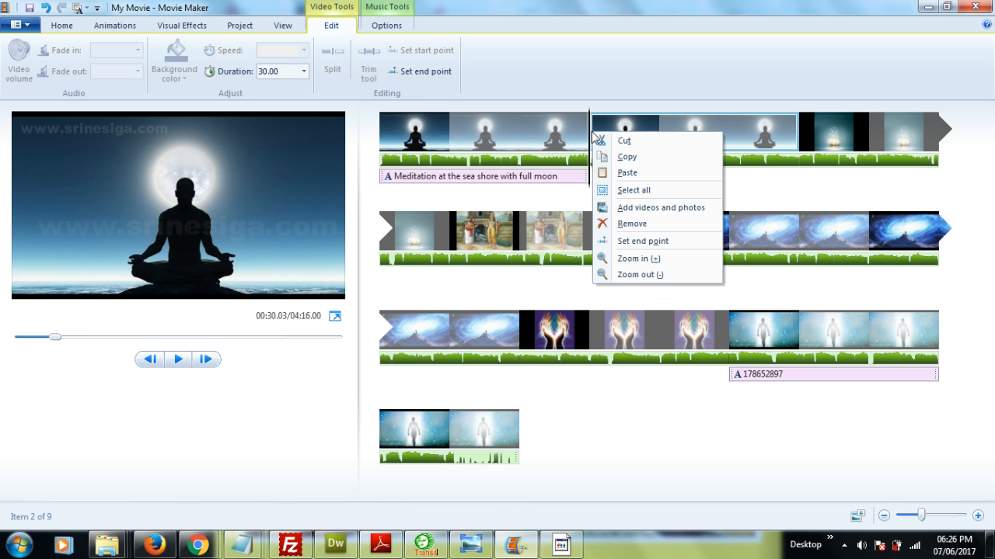
{"action": "left_click", "coordinate": [626, 208]}
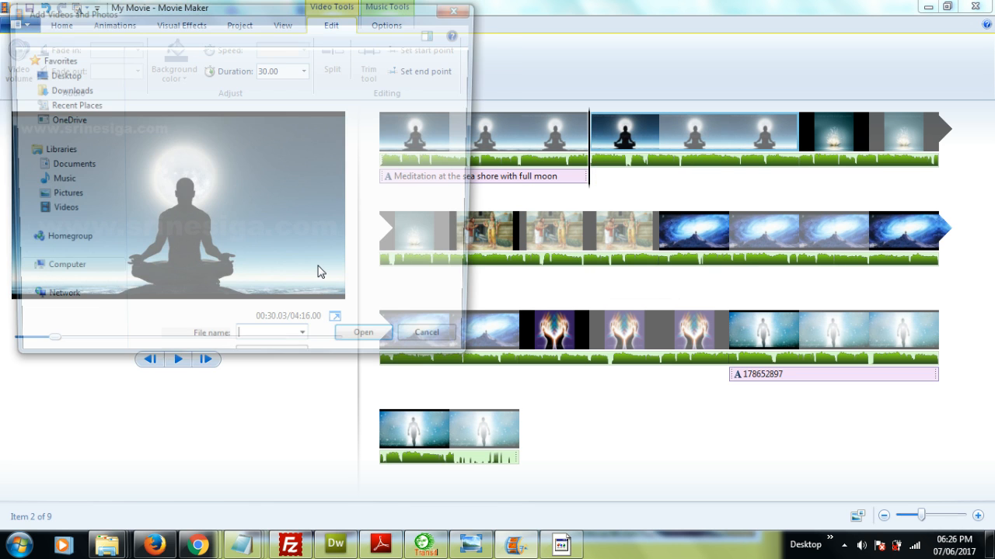
{"action": "left_click", "coordinate": [171, 130]}
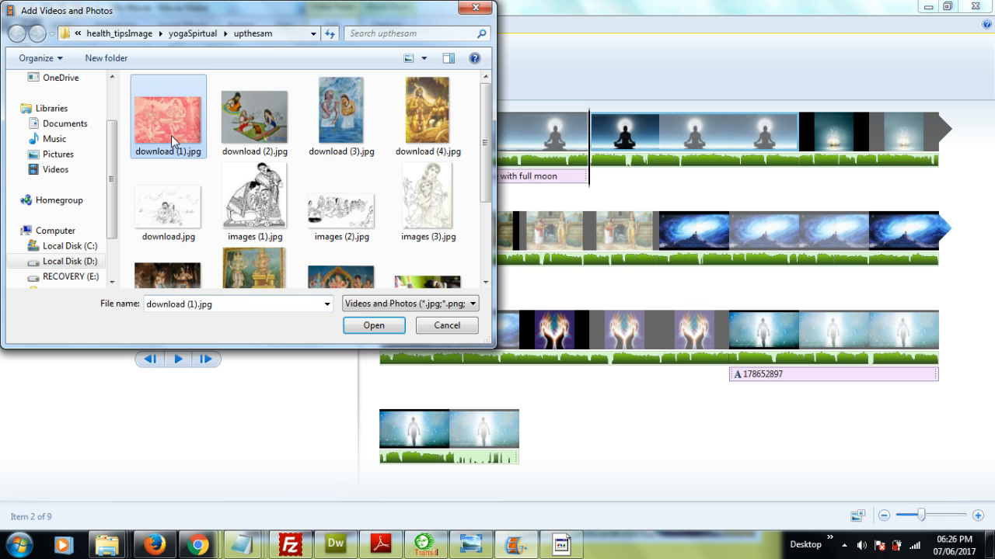
{"action": "left_click", "coordinate": [374, 325]}
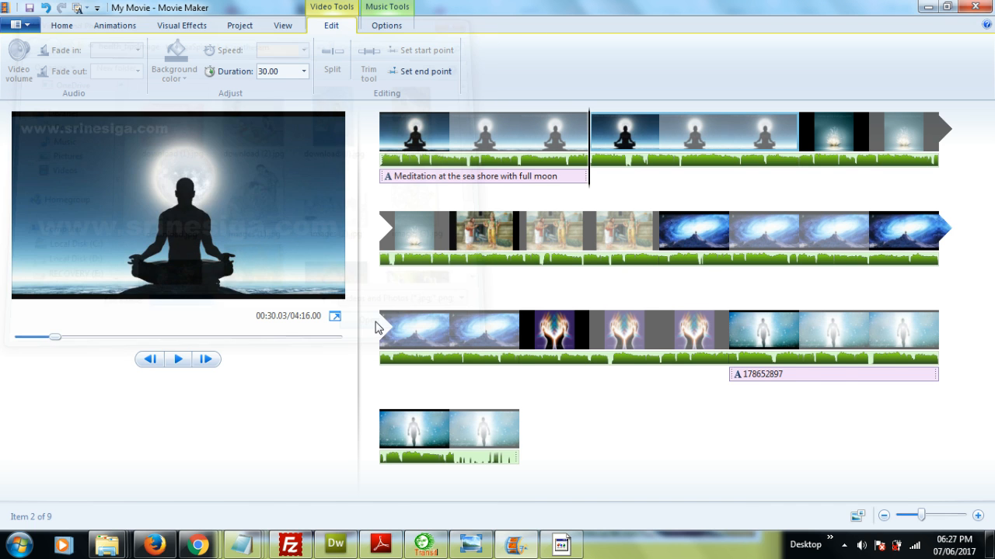
Set the duration of the red download (1).jpg image to 30 seconds and delete the duplicate meditation image following it
{"action": "left_click_drag", "start_coordinate": [841, 139], "coordinate": [610, 137]}
{"action": "left_click", "coordinate": [284, 71]}
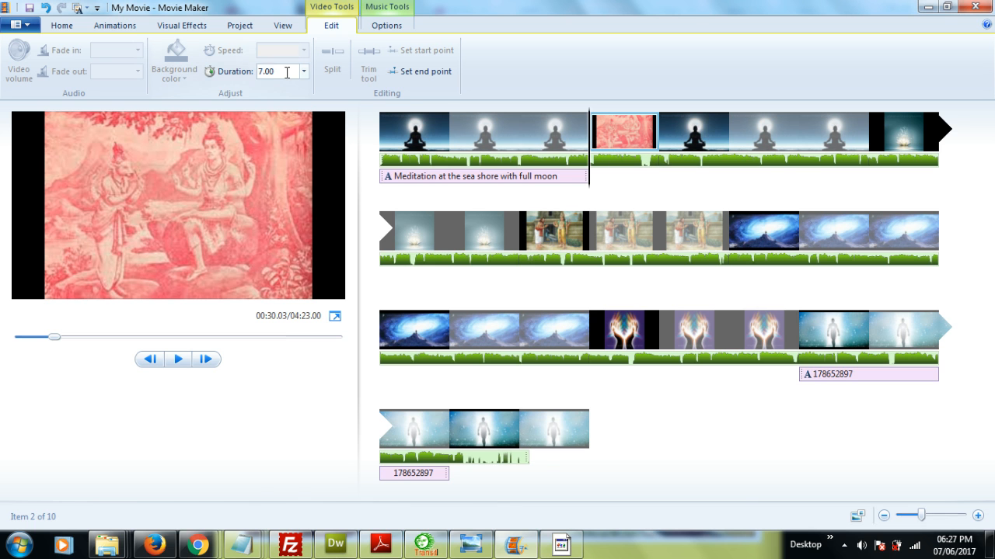
{"action": "double_click", "coordinate": [288, 72]}
{"action": "type", "text": "30"}
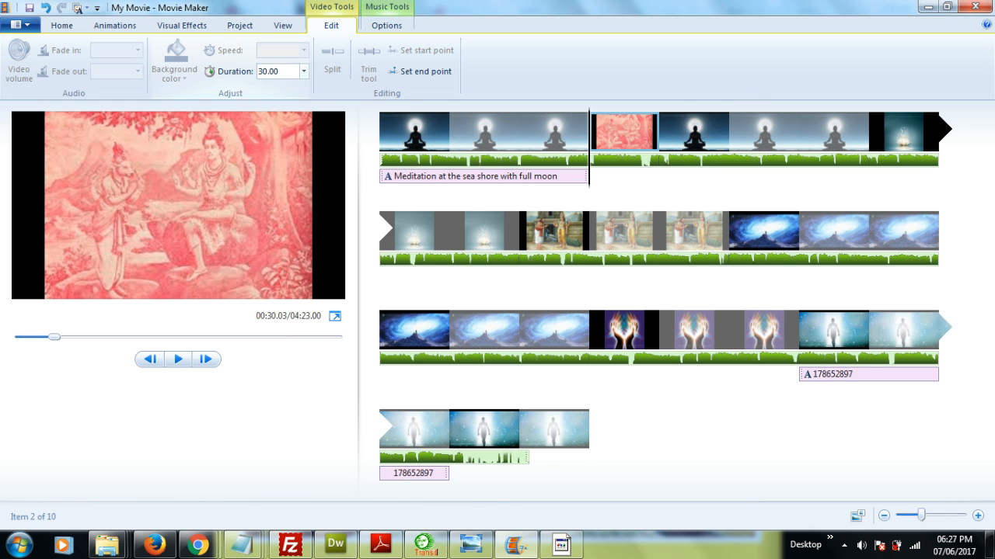
{"action": "key", "text": "Return"}
{"action": "left_click", "coordinate": [855, 142]}
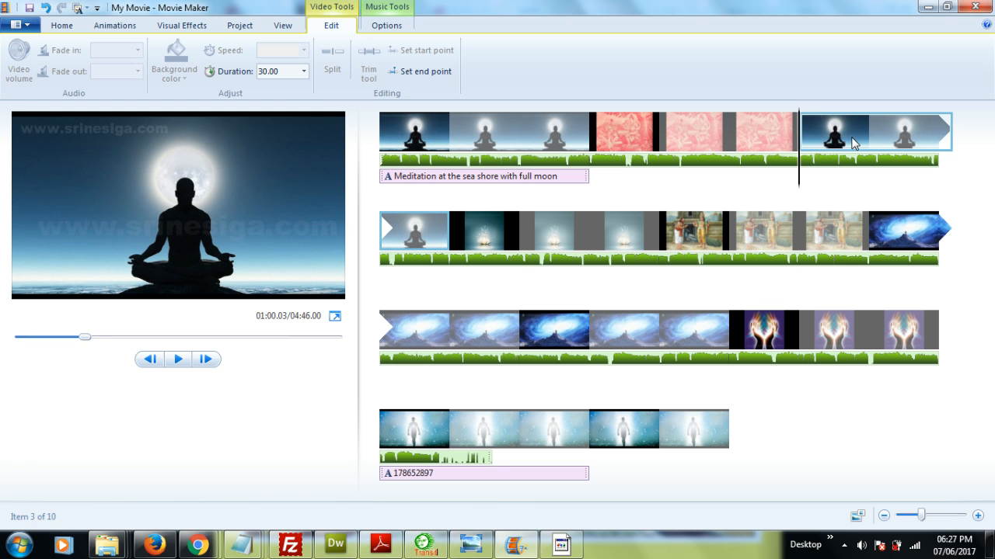
{"action": "key", "text": "Delete"}
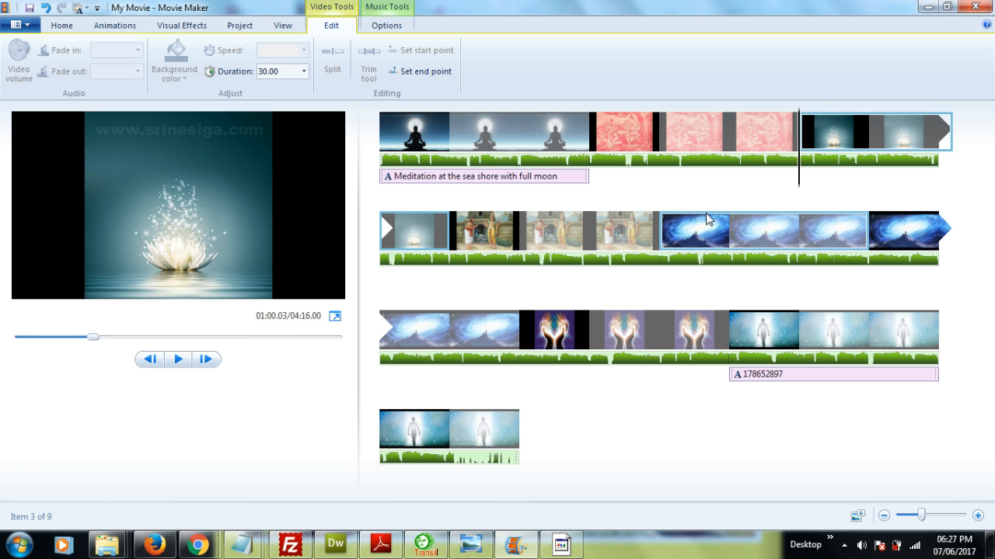
Add images (6).jpg from the upthesam folder after the second galaxy image
{"action": "left_click", "coordinate": [866, 243]}
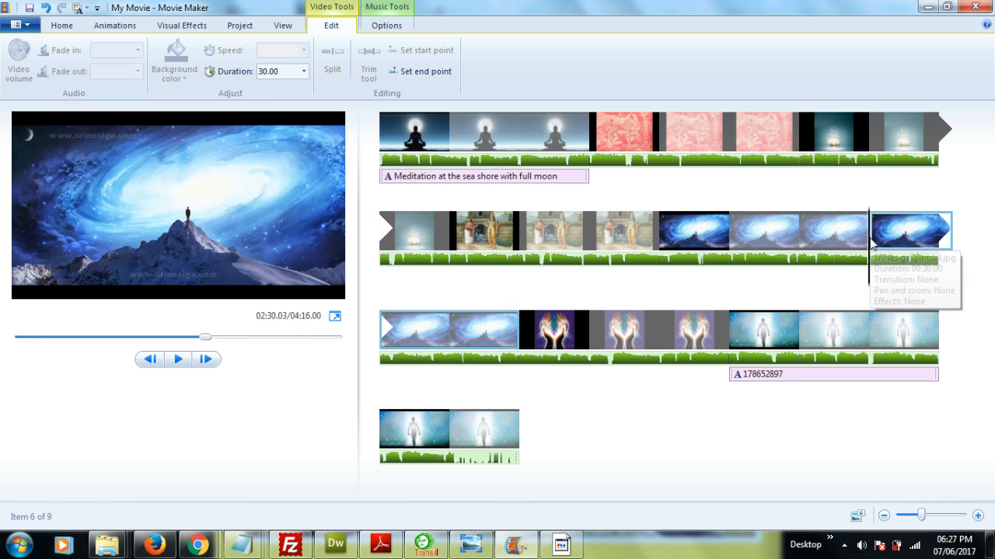
{"action": "right_click", "coordinate": [868, 242]}
{"action": "left_click", "coordinate": [824, 314]}
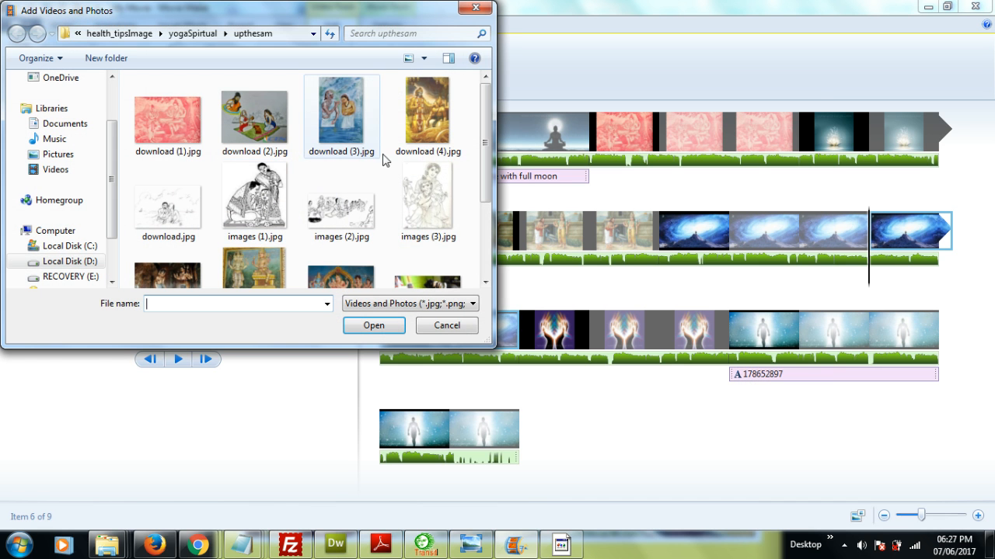
{"action": "left_click_drag", "start_coordinate": [488, 131], "coordinate": [464, 196]}
{"action": "left_click", "coordinate": [319, 184]}
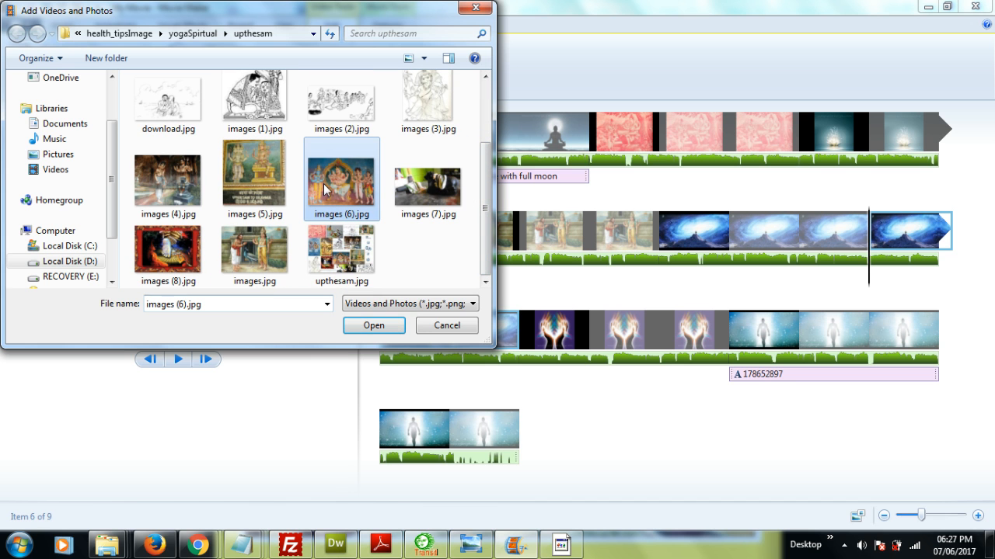
{"action": "left_click", "coordinate": [372, 332]}
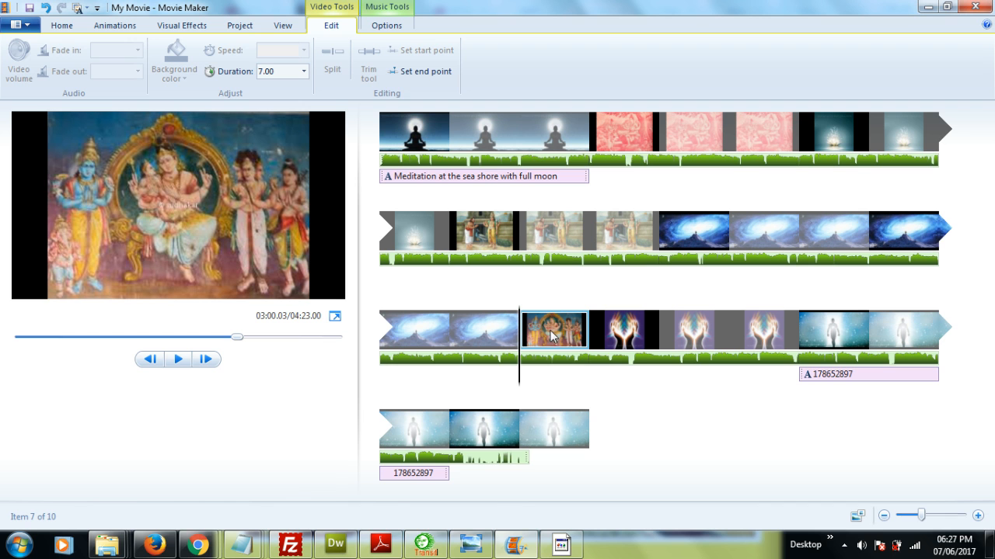
Set the duration of images (6).jpg to 30 seconds and move it between the two galaxy images
{"action": "left_click", "coordinate": [291, 74]}
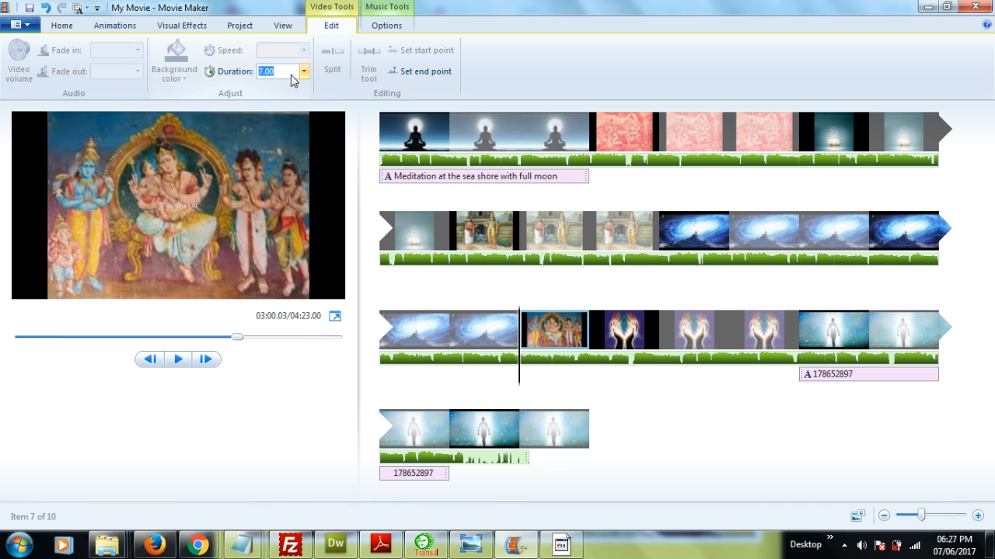
{"action": "type", "text": "30"}
{"action": "key", "text": "Return"}
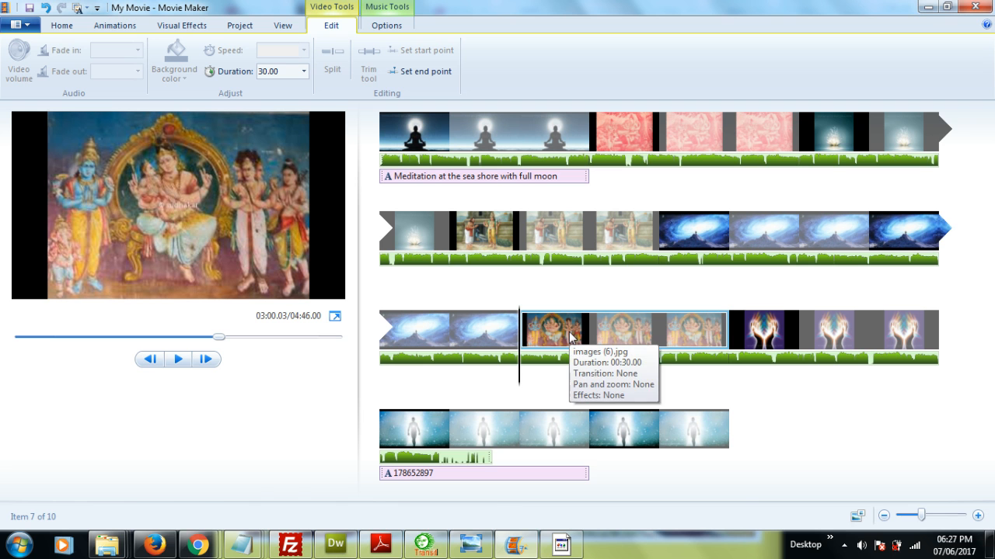
{"action": "left_click_drag", "start_coordinate": [571, 336], "coordinate": [845, 265]}
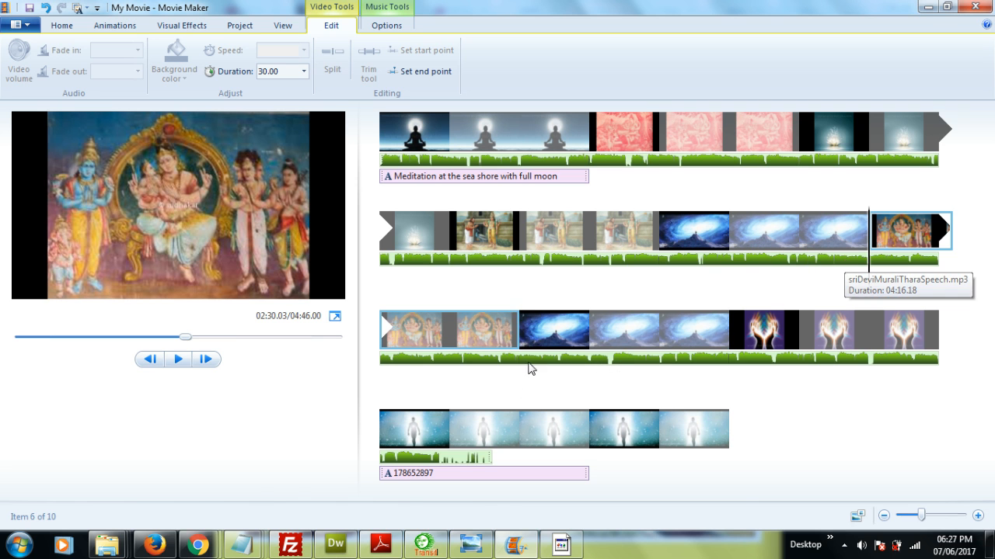
Delete the duplicate galaxy image that follows images (6).jpg
{"action": "left_click", "coordinate": [587, 427]}
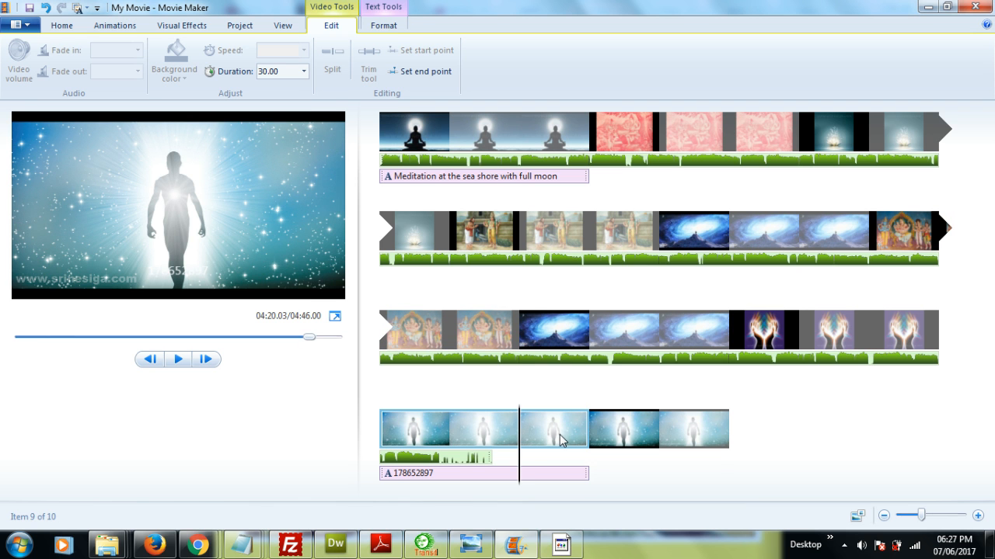
{"action": "left_click", "coordinate": [555, 326]}
{"action": "key", "text": "Delete"}
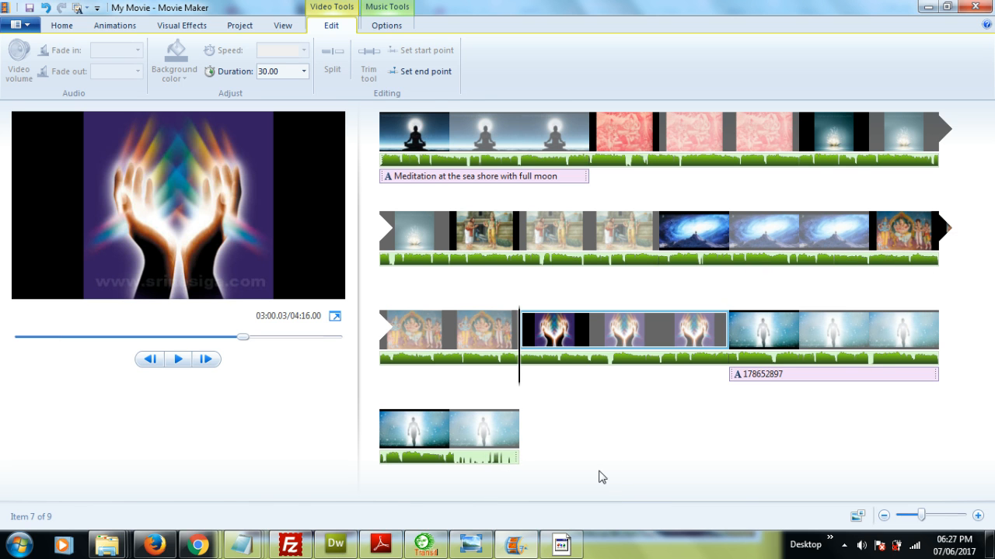
Try exporting the movie as an MP4 in the speech folder under a name starting with "sri", and cancel the running save
{"action": "left_click", "coordinate": [21, 25]}
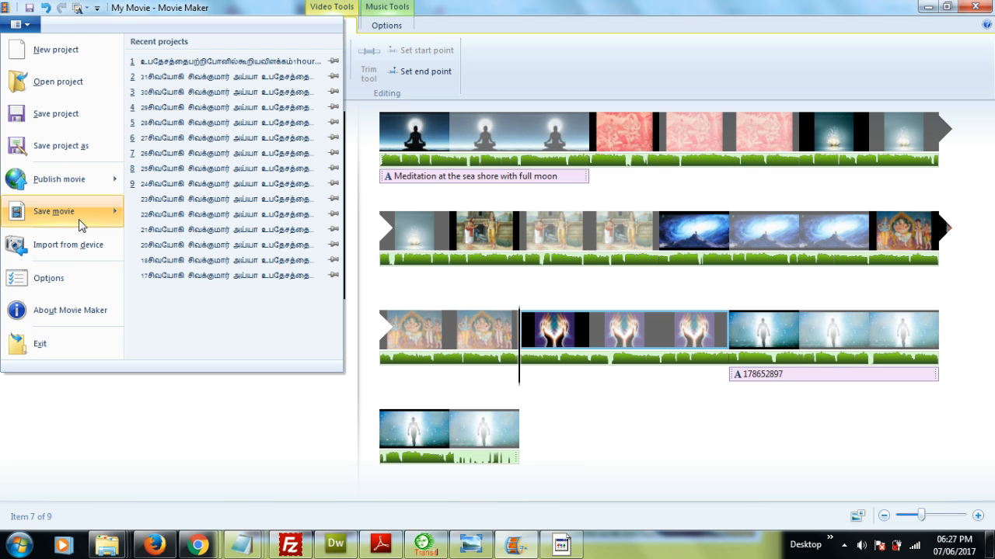
{"action": "mouse_move", "coordinate": [80, 224]}
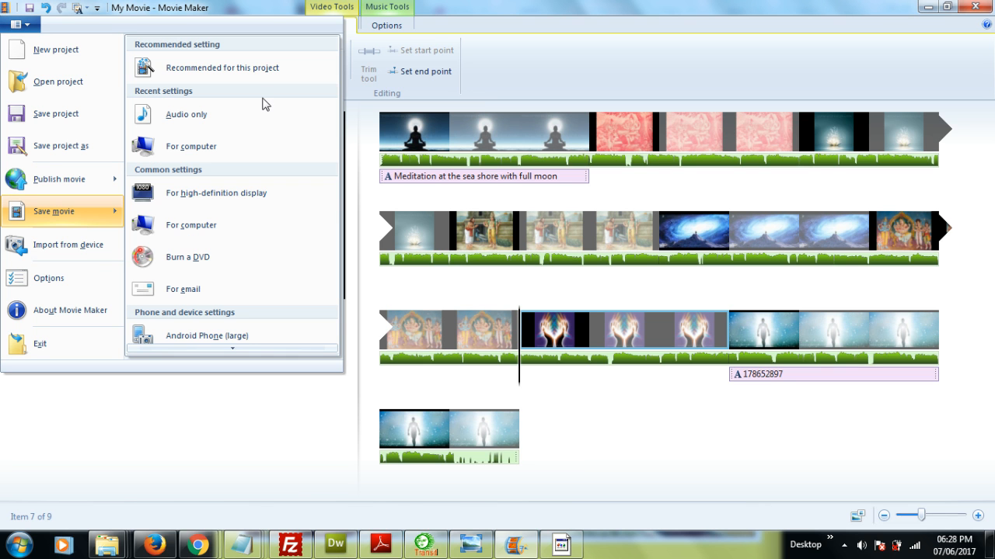
{"action": "key", "text": "Escape"}
{"action": "key", "text": "Escape"}
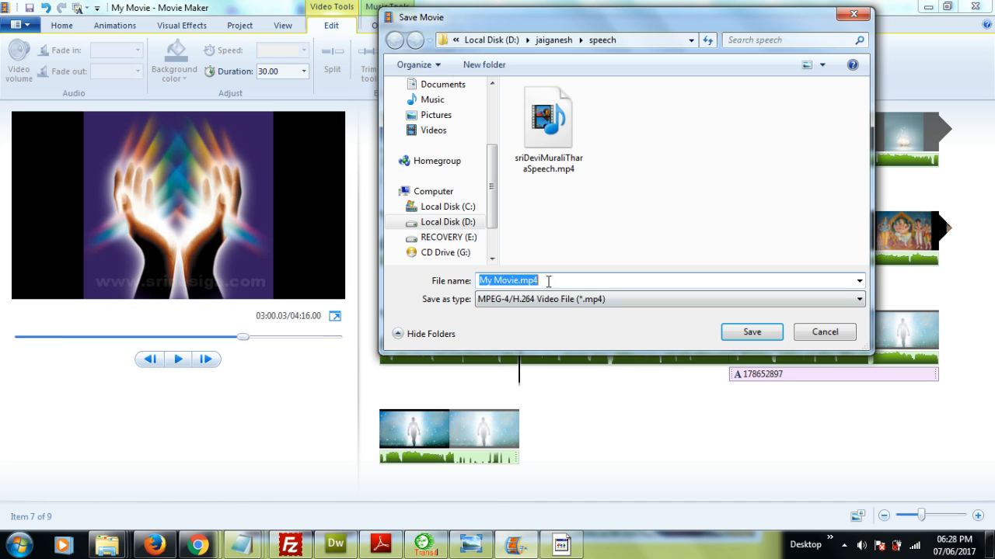
{"action": "left_click", "coordinate": [572, 282]}
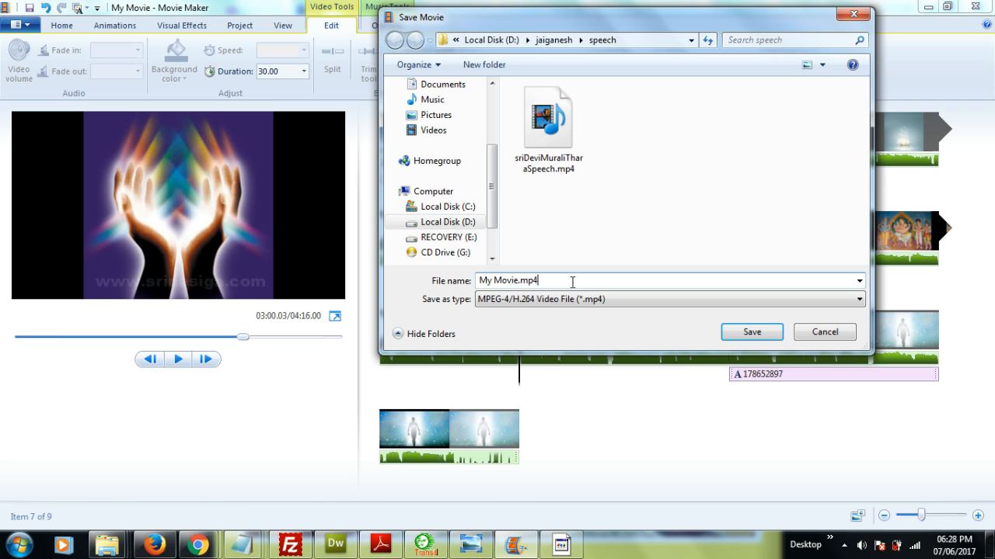
{"action": "key", "text": "Left"}
{"action": "key", "text": "Left"}
{"action": "key", "text": "Left"}
{"action": "key", "text": "Left"}
{"action": "key", "text": "shift+Home"}
{"action": "type", "text": "sri"}
{"action": "key", "text": "Return"}
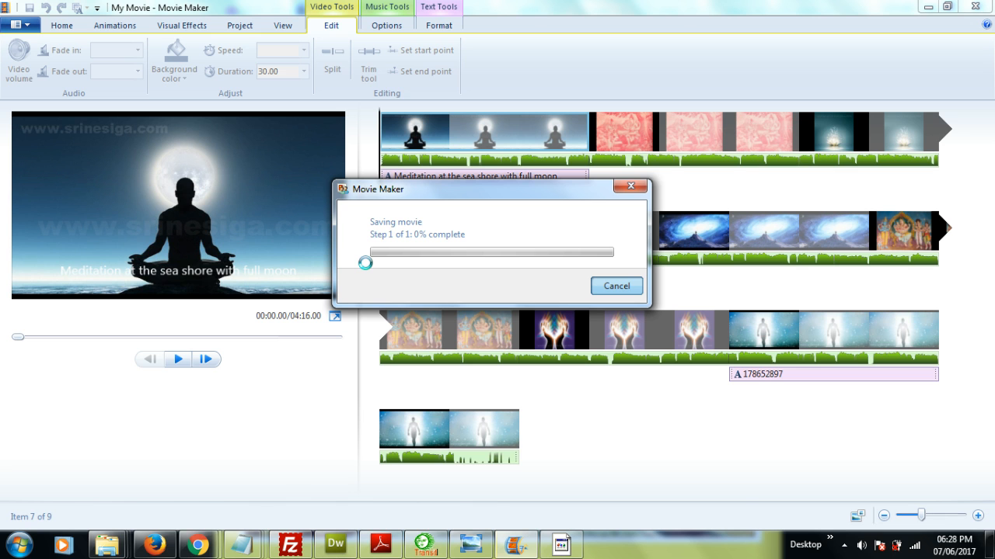
{"action": "left_click", "coordinate": [616, 286]}
{"action": "left_click", "coordinate": [528, 253]}
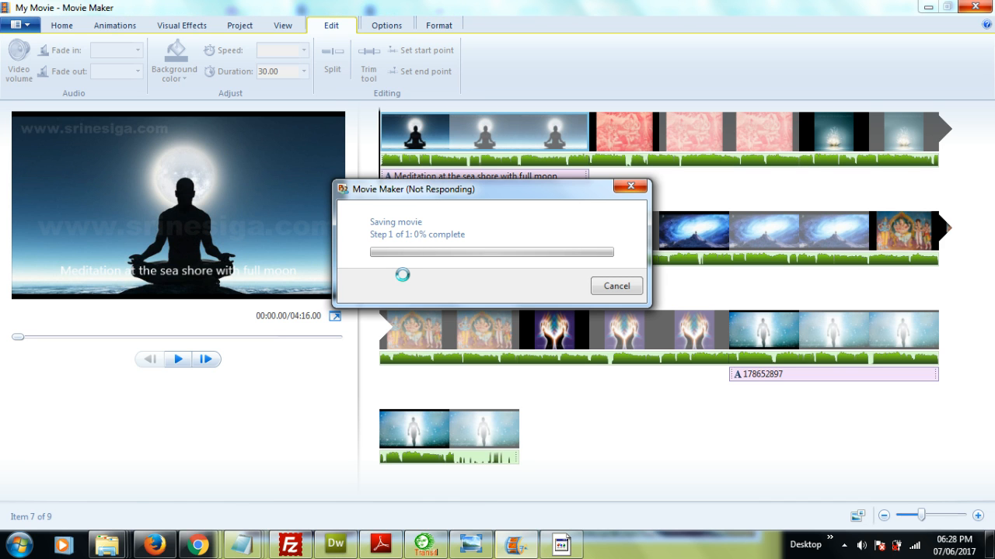
Start saving the movie with the YouTube website setting
{"action": "left_click", "coordinate": [22, 27]}
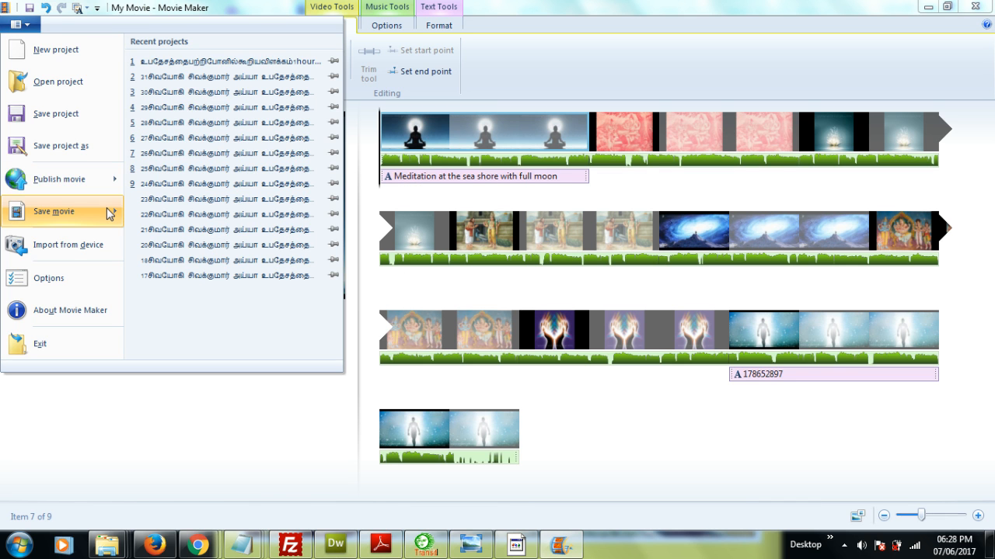
{"action": "mouse_move", "coordinate": [109, 214]}
{"action": "scroll", "coordinate": [216, 249], "scroll_direction": "down", "scroll_amount": 3}
{"action": "scroll", "coordinate": [216, 247], "scroll_direction": "down", "scroll_amount": 5}
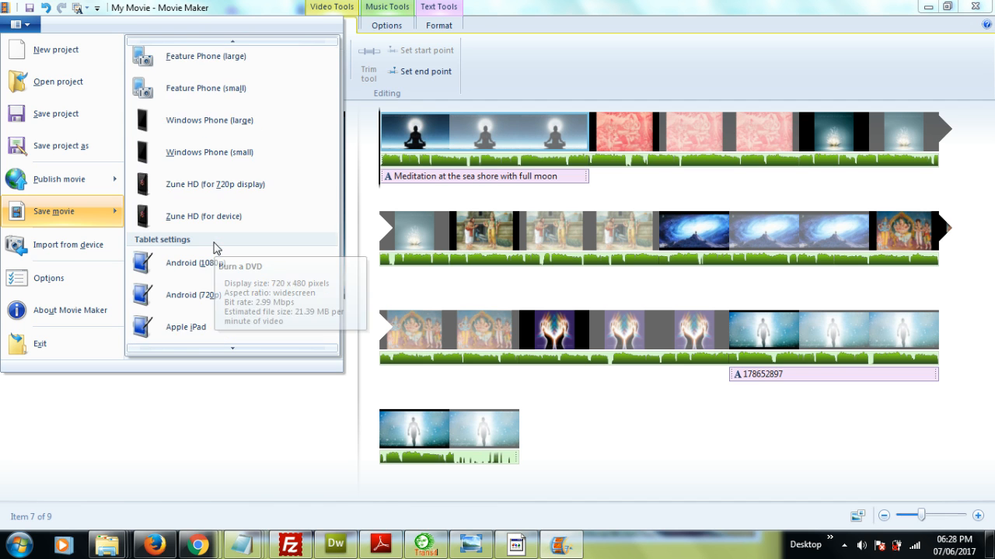
{"action": "scroll", "coordinate": [216, 247], "scroll_direction": "down", "scroll_amount": 5}
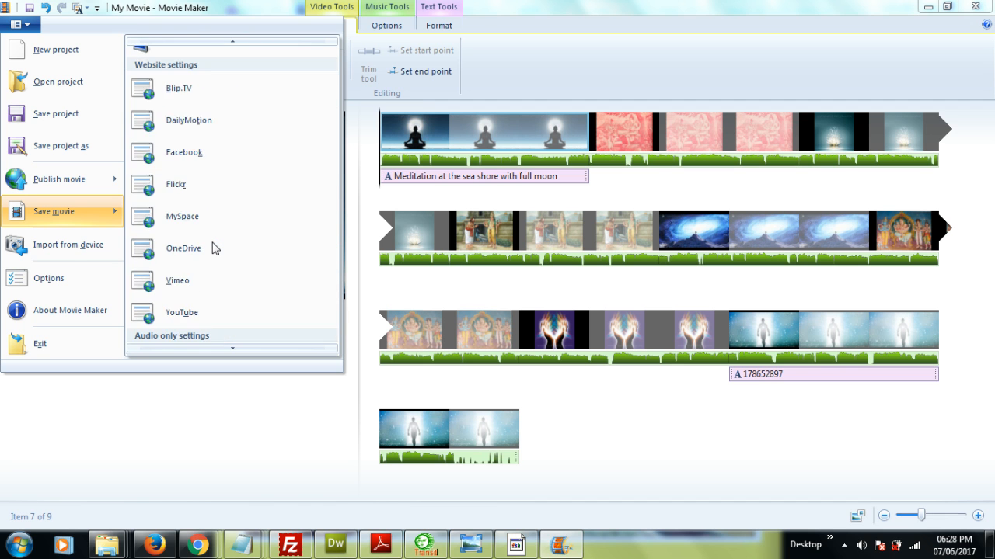
{"action": "left_click", "coordinate": [178, 313]}
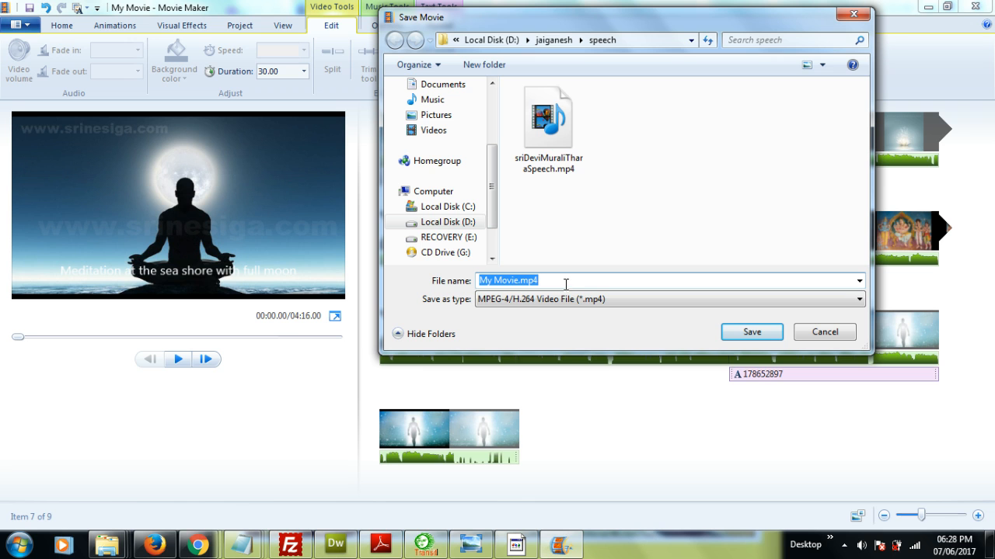
Replace My Movie with a file name starting with "sri" and save the MP4 in the speech folder
{"action": "left_click", "coordinate": [565, 281]}
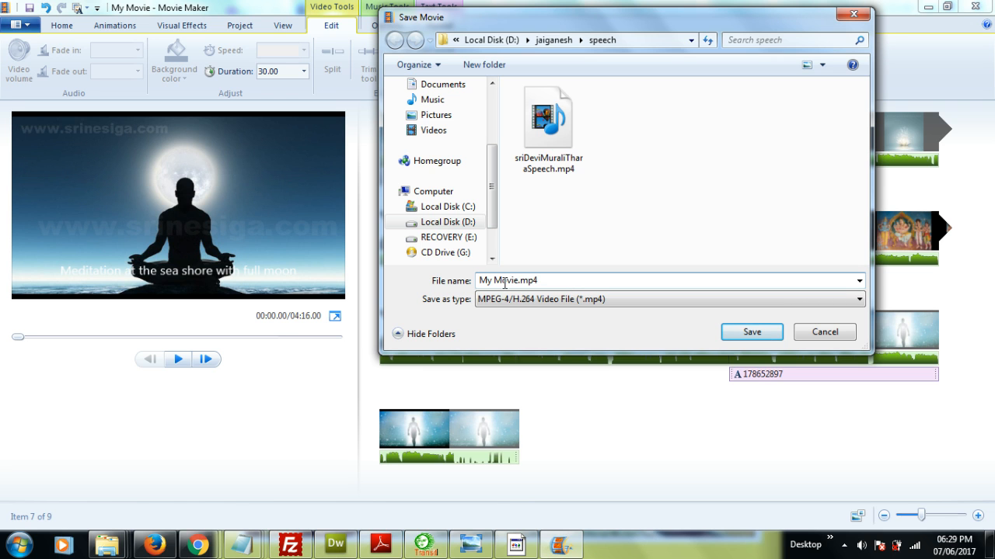
{"action": "left_click_drag", "start_coordinate": [519, 282], "coordinate": [472, 282]}
{"action": "key", "text": "BackSpace"}
{"action": "type", "text": "sri"}
{"action": "left_click", "coordinate": [776, 332]}
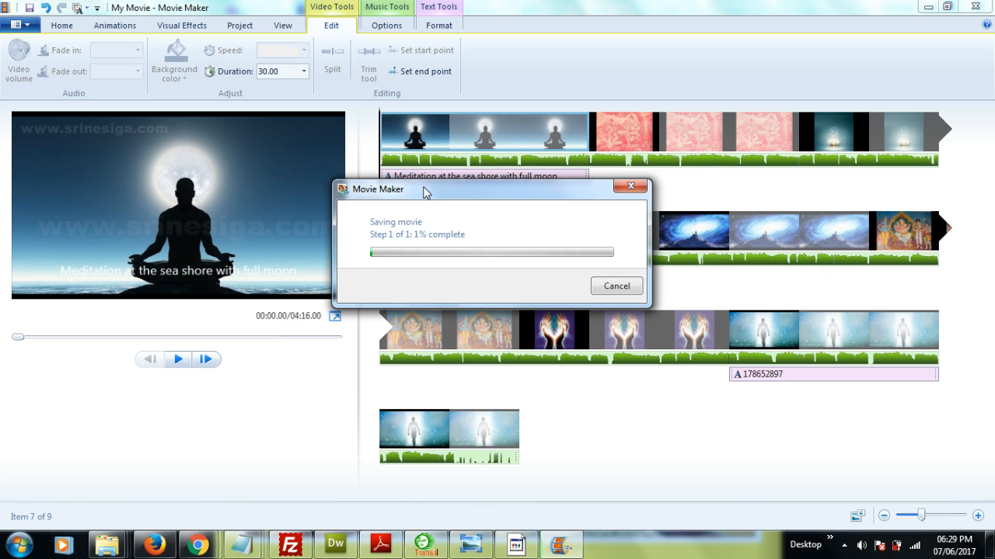
Move the movie saving progress window below the preview, clear of the timeline
{"action": "left_click_drag", "start_coordinate": [424, 192], "coordinate": [384, 212]}
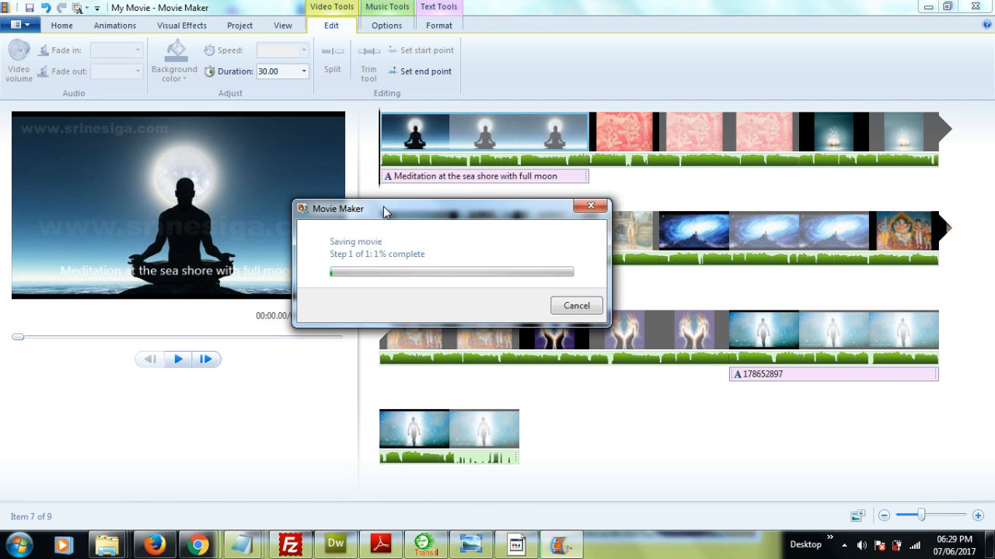
{"action": "left_click_drag", "start_coordinate": [383, 208], "coordinate": [115, 393]}
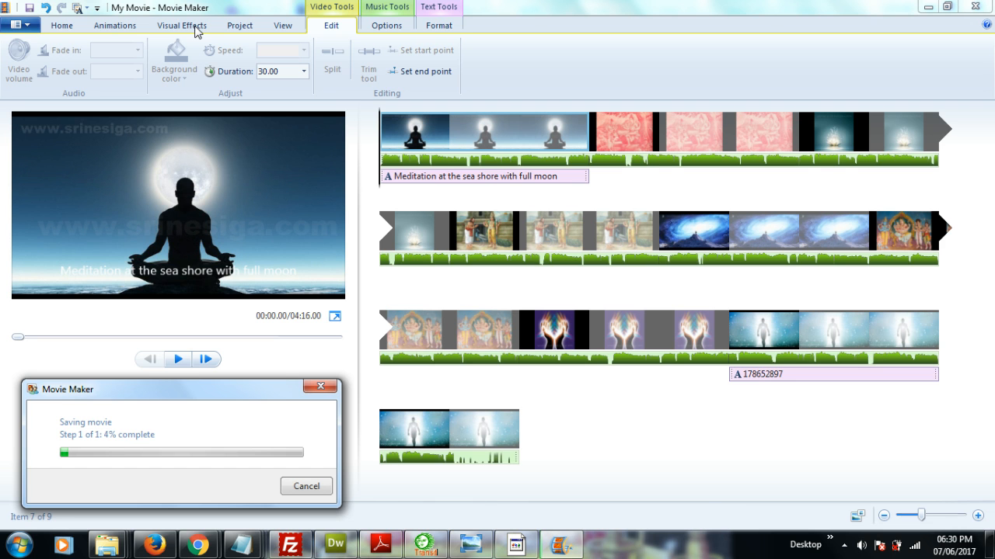
{"action": "left_click", "coordinate": [688, 481]}
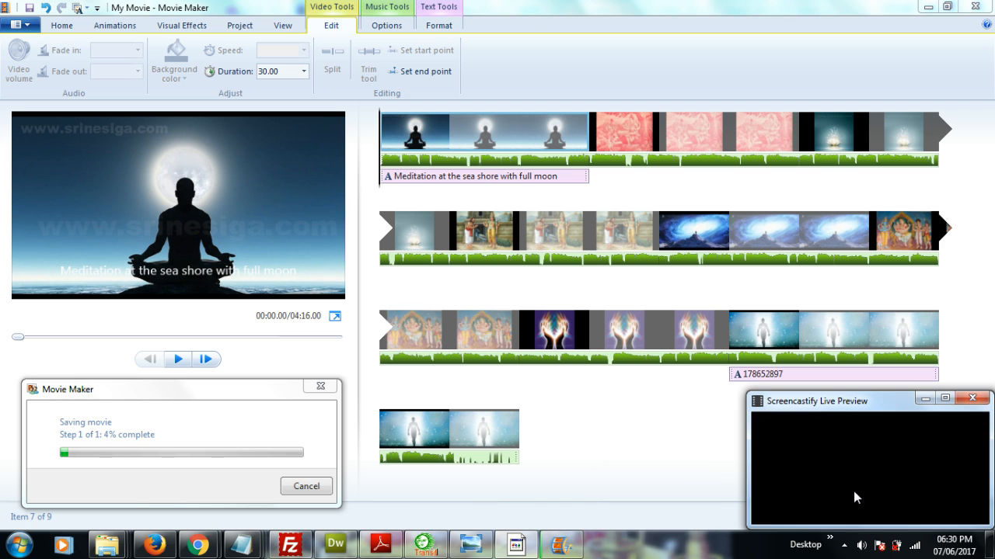